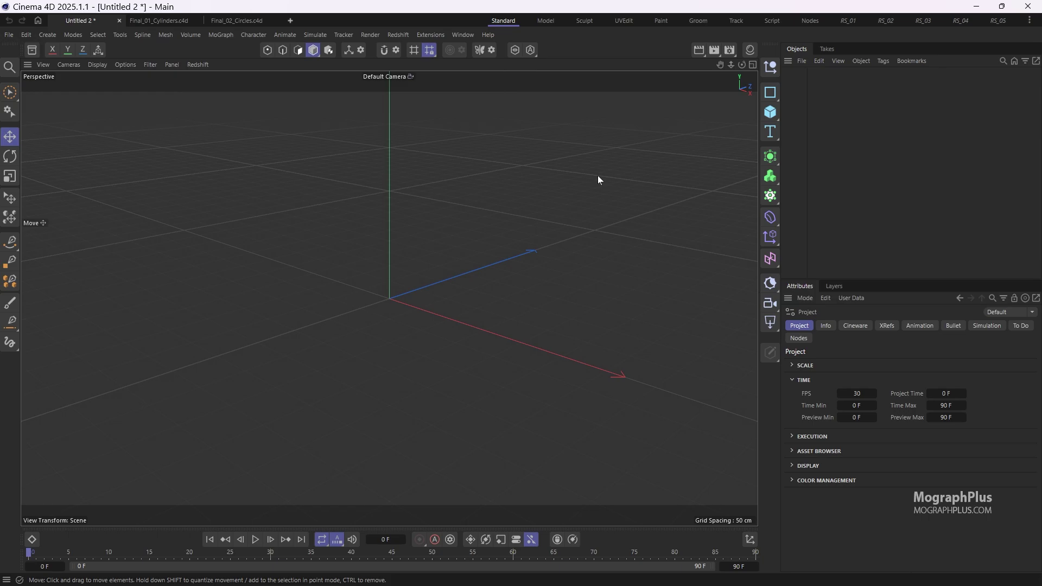
- Create a Cylinder via Commander, oriented +Z, with 3 cm radius and 50 cm height
key(shift+c)
text(cy)
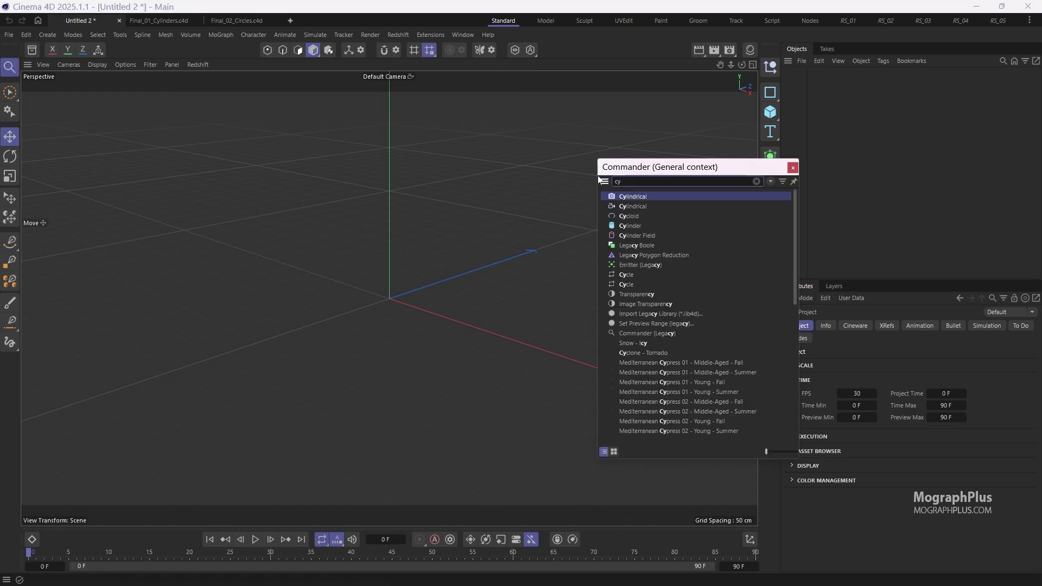
text(li)
key(Down)
key(Down)
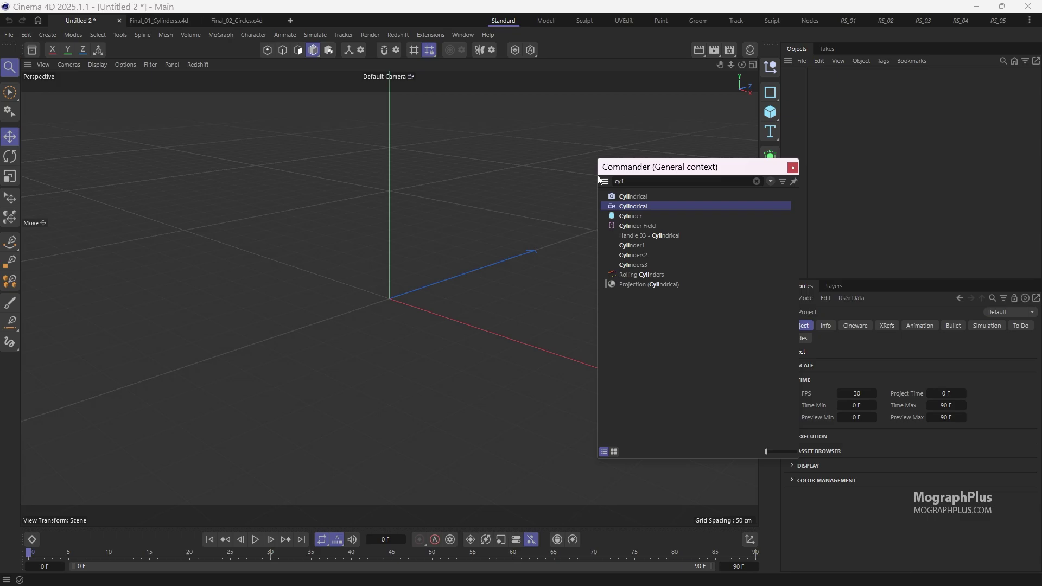
key(Return)
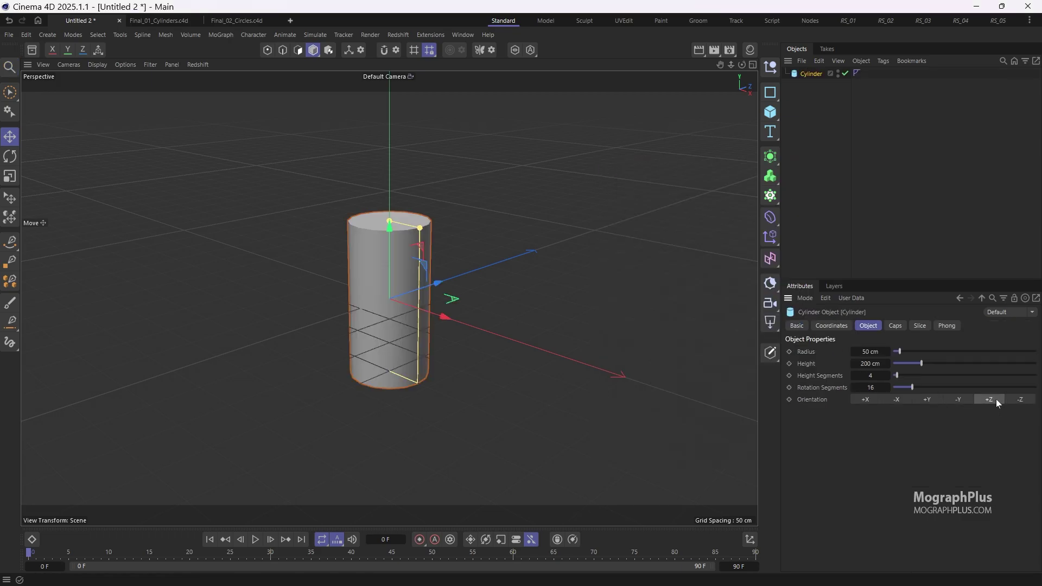
click(995, 399)
double_click(871, 352)
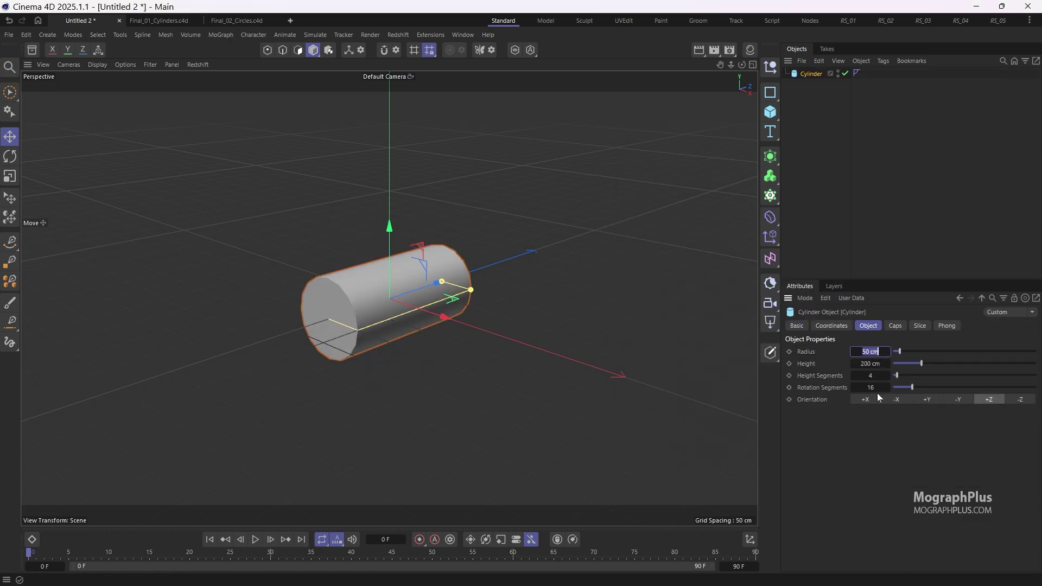
text(3)
key(Tab)
text(50)
key(Return)
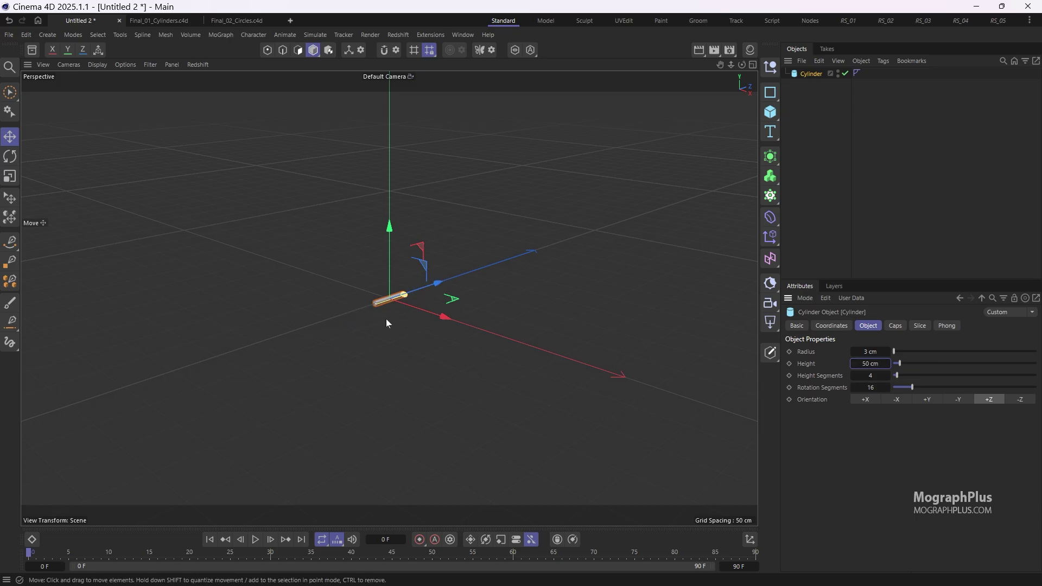
- Show the viewport shaded with wireframe lines
scroll(381, 318, up, 10)
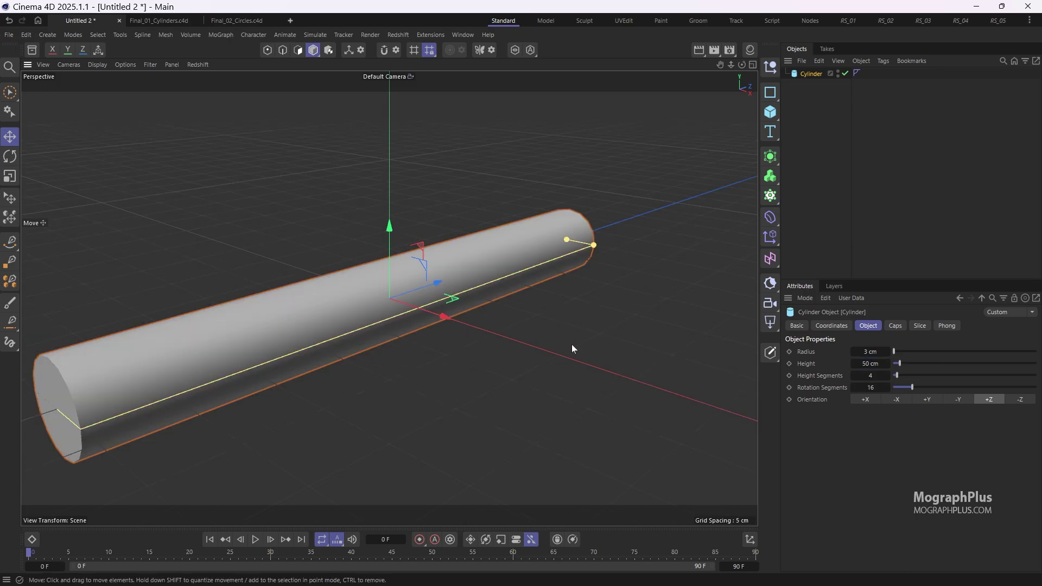
key(n)
key(b)
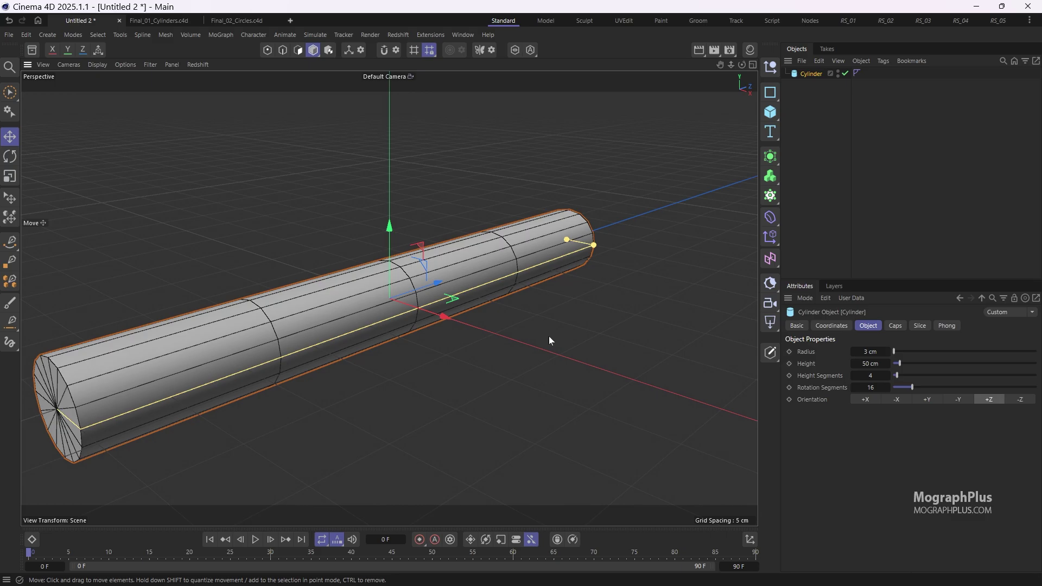
scroll(549, 337, down, 2)
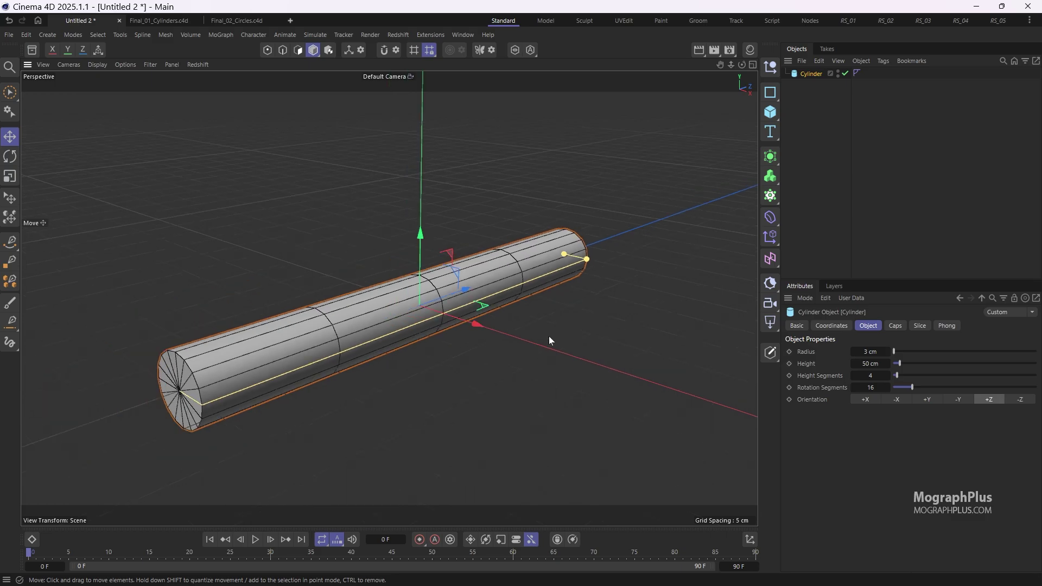
- Give the cylinder 32 height segments and 32 rotation segments
double_click(871, 376)
text(32)
double_click(871, 387)
text(32)
key(Return)
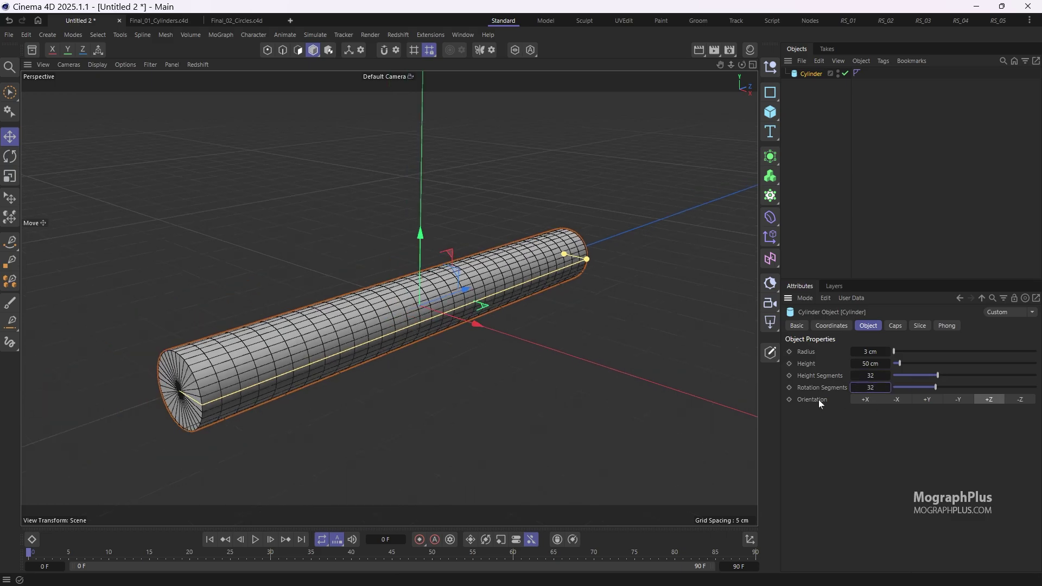
- Enable filleted caps on the cylinder with a 1 cm fillet radius
click(895, 327)
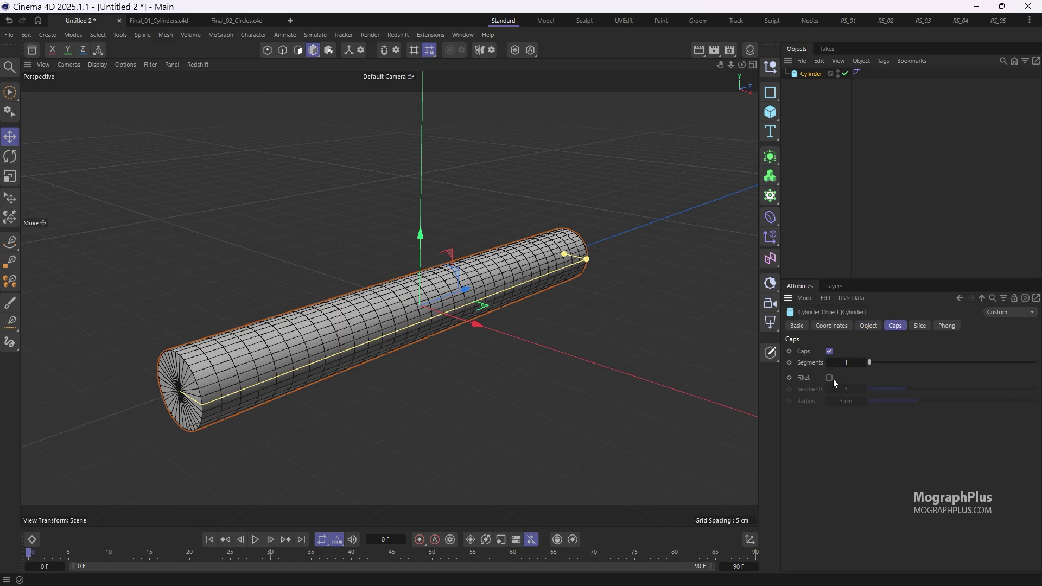
click(830, 378)
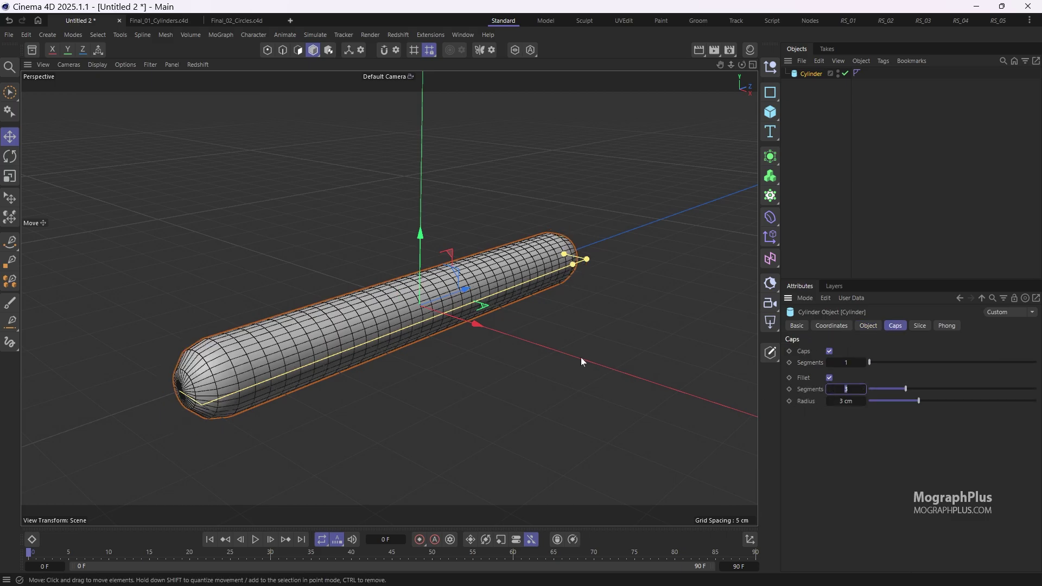
click(845, 400)
text(1)
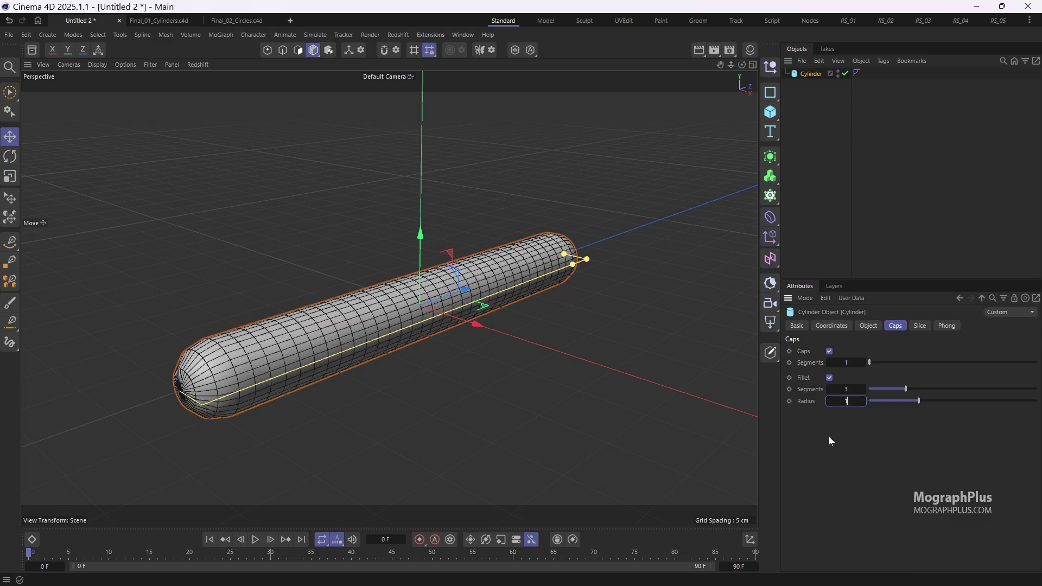
key(Return)
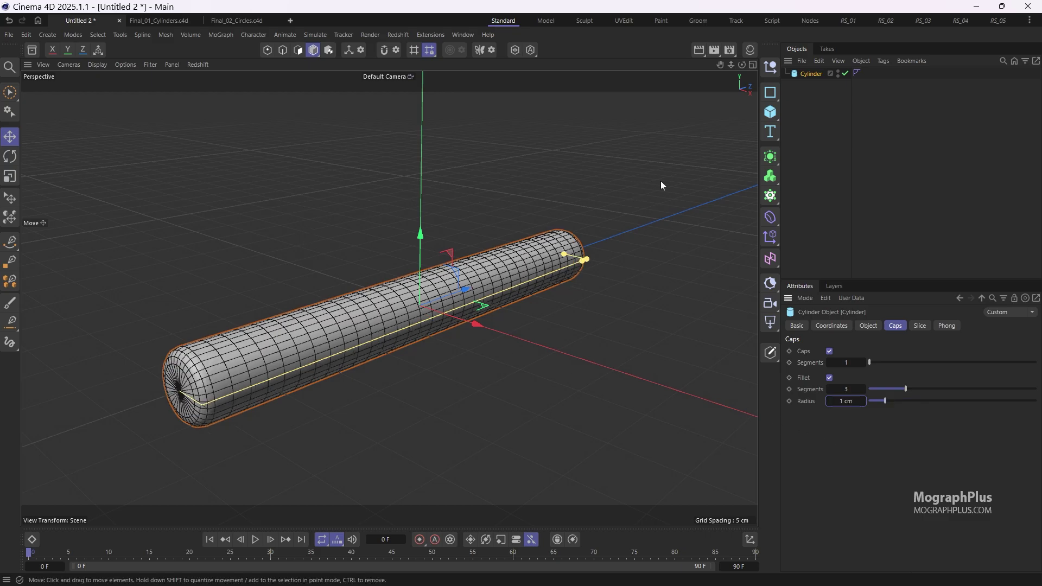
- Put the cylinder in a Grid Cloner with a 4 × 1 × 1 count
alt+click(770, 197)
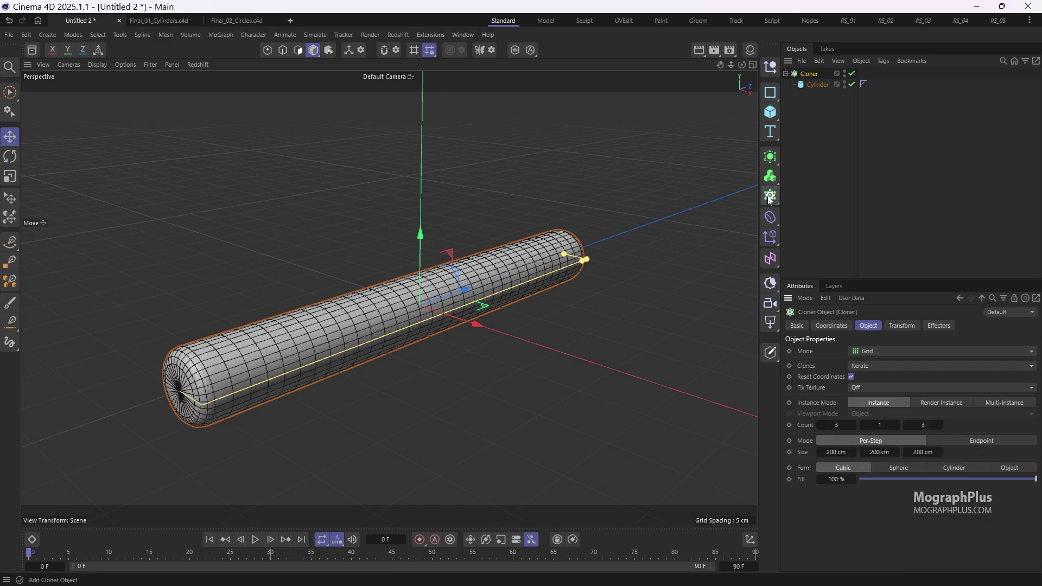
scroll(485, 206, down, 5)
mouse_move(486, 207)
alt+mouse_down()
mouse_move(203, 338)
mouse_move(403, 279)
mouse_move(342, 300)
mouse_move(382, 255)
mouse_move(554, 300)
alt+mouse_up()
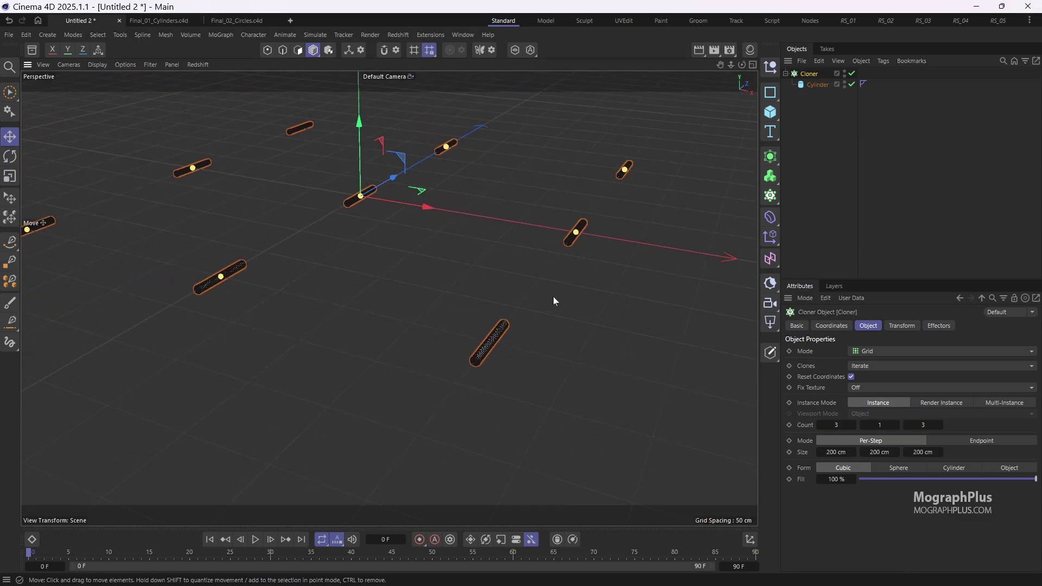
click(847, 425)
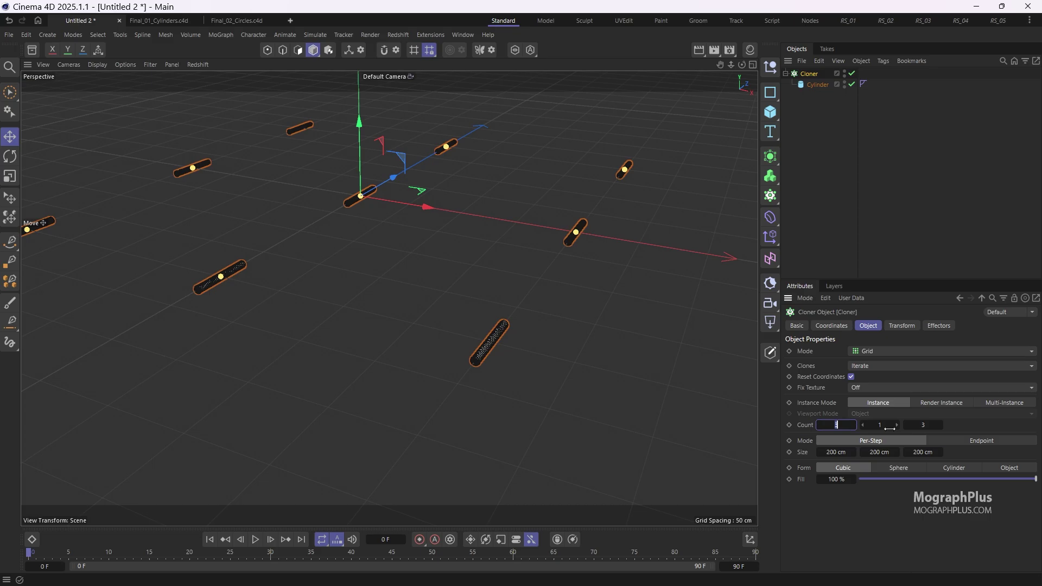
key(Tab)
key(Tab)
text(1)
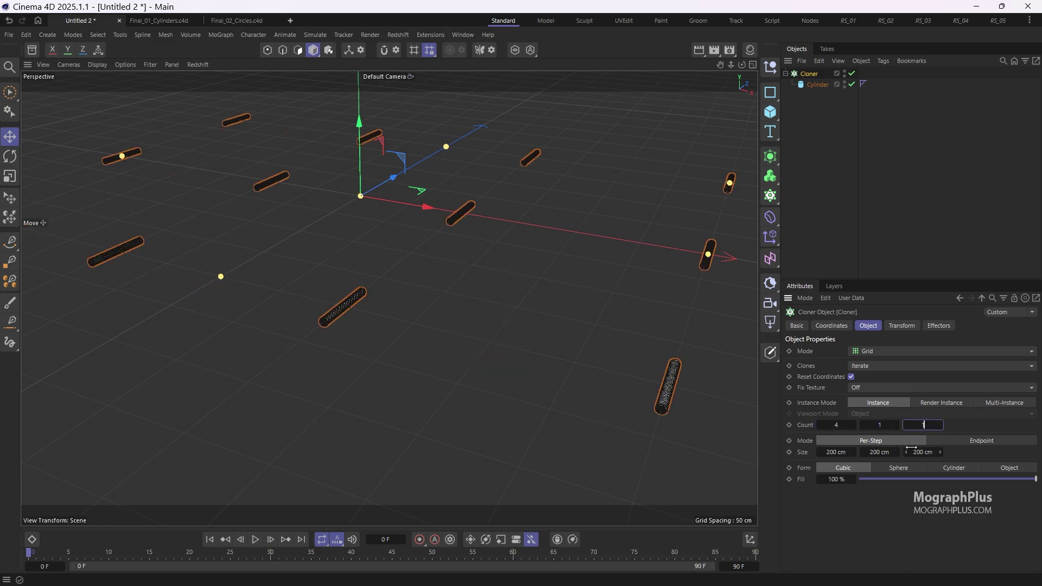
key(Return)
- Space the cylinder clones 15 cm apart along X and frame the row of tubes
click(826, 452)
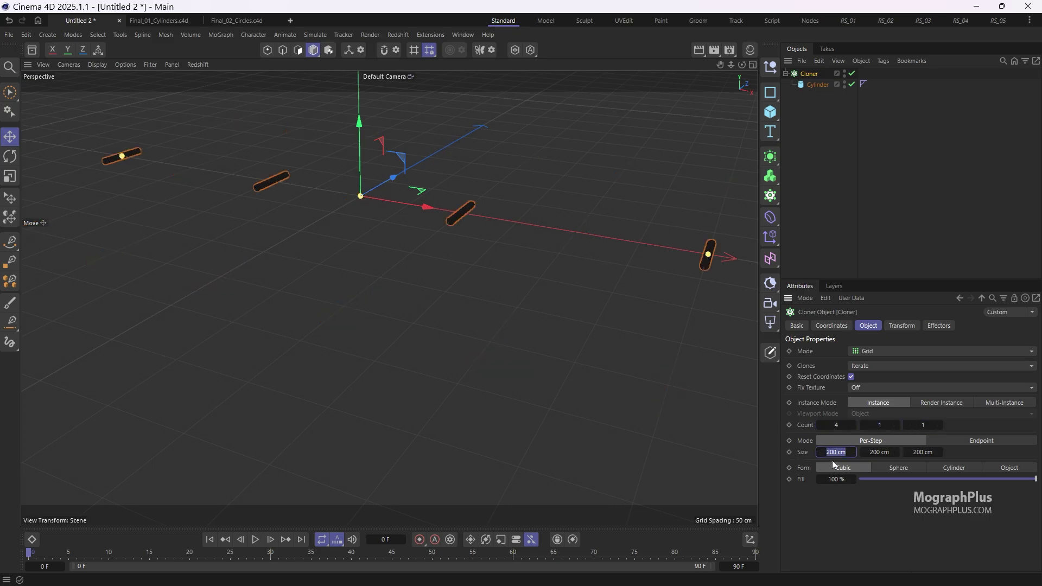
text(15)
key(Return)
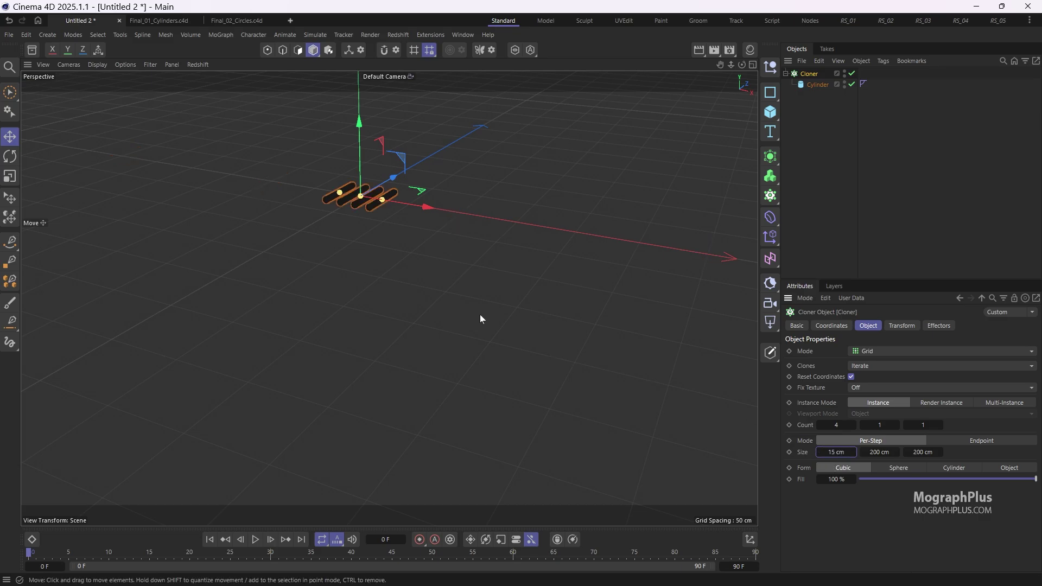
key(h)
alt+drag(479, 315, 570, 255)
scroll(670, 185, down, 6)
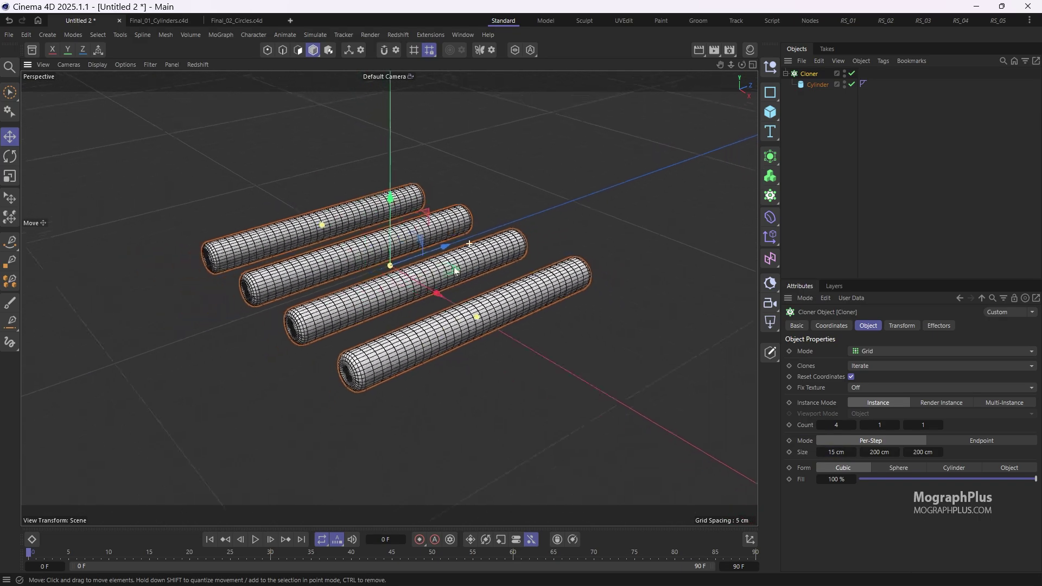
- Add an Icosahedron-type Sphere with an 8 cm radius
drag(767, 113, 863, 159)
scroll(627, 183, down, 5)
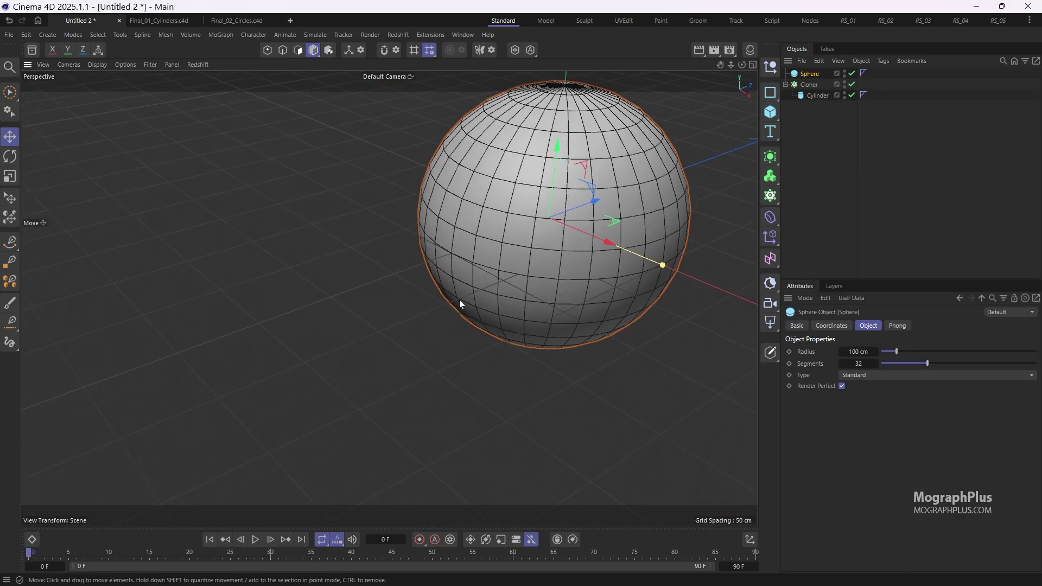
click(877, 375)
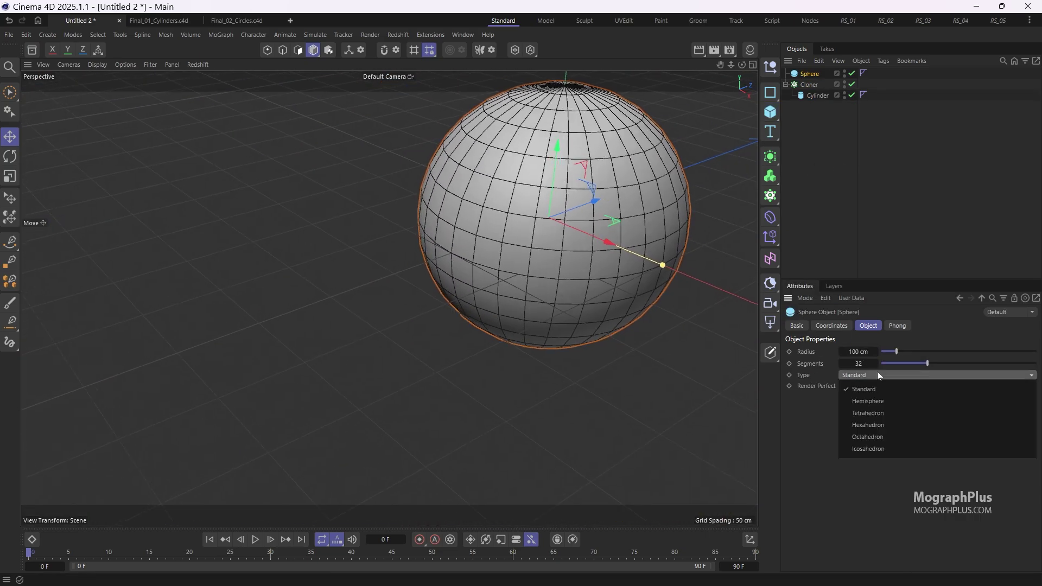
click(909, 449)
key(h)
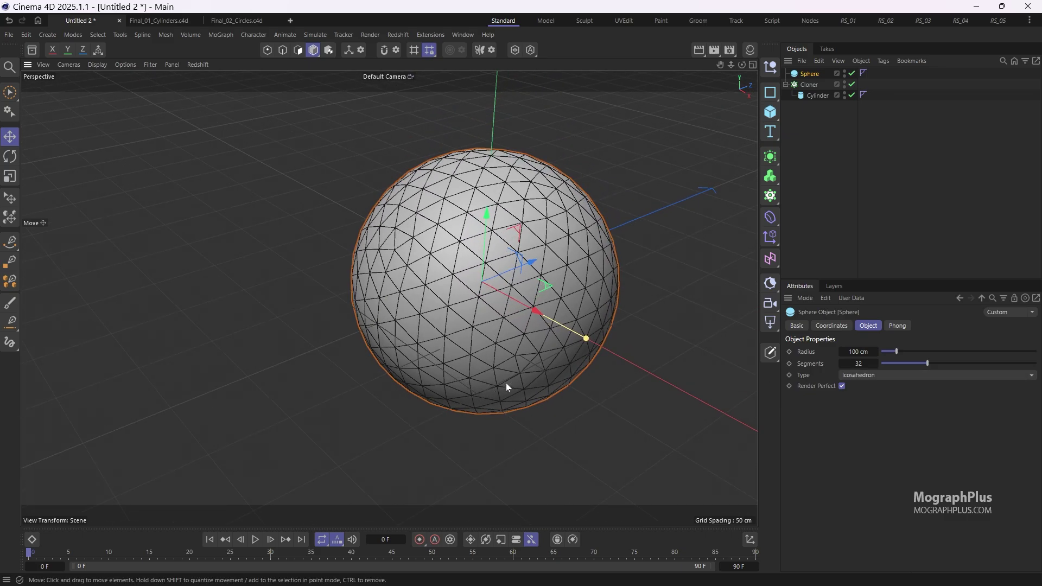
click(857, 351)
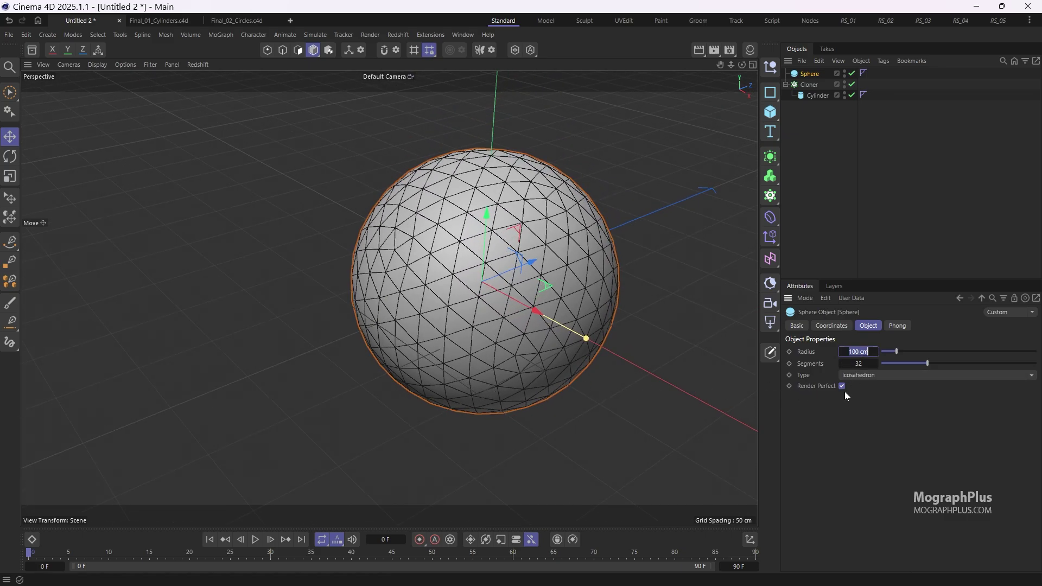
text(8)
key(Return)
key(o)
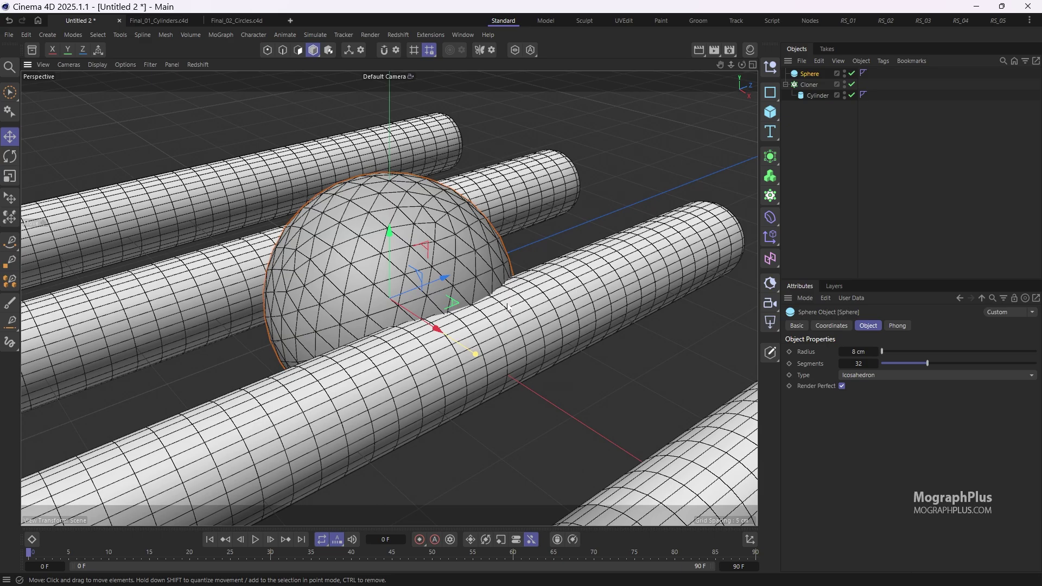
key(h)
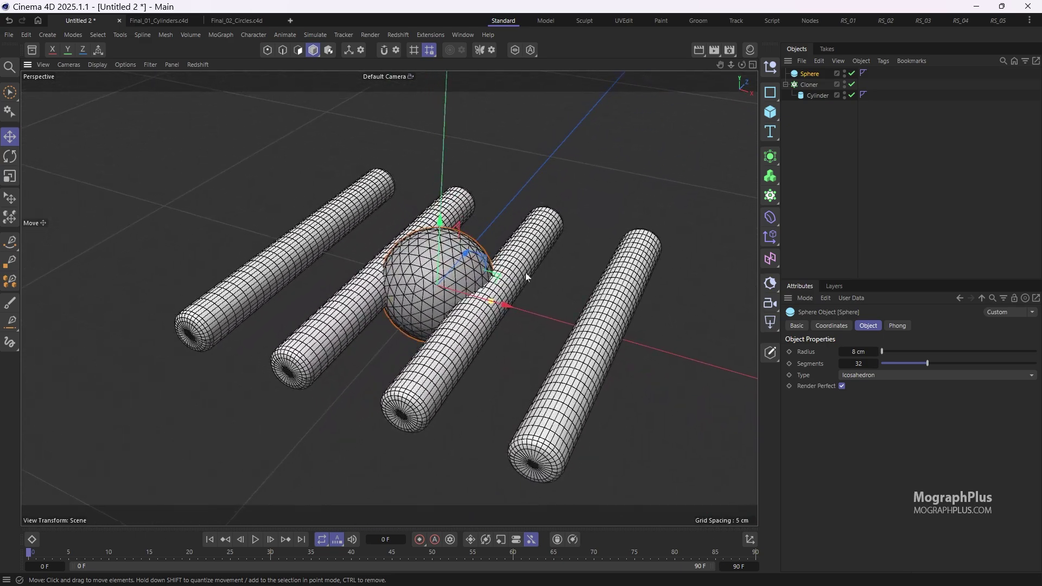
- Put the sphere in a second Grid Cloner with 3 clones along Y
alt+click(770, 196)
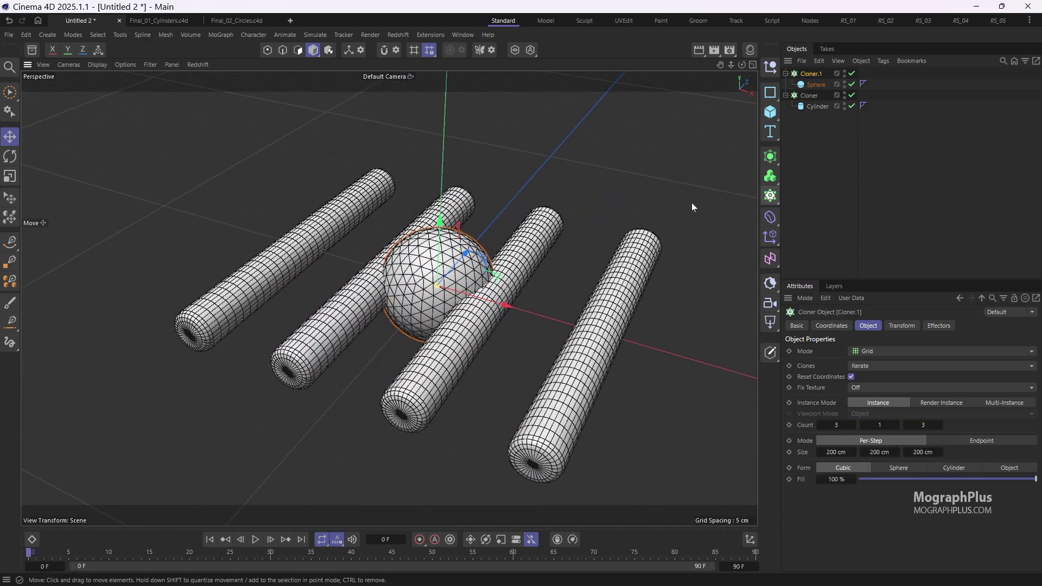
scroll(376, 293, down, 5)
scroll(504, 255, down, 3)
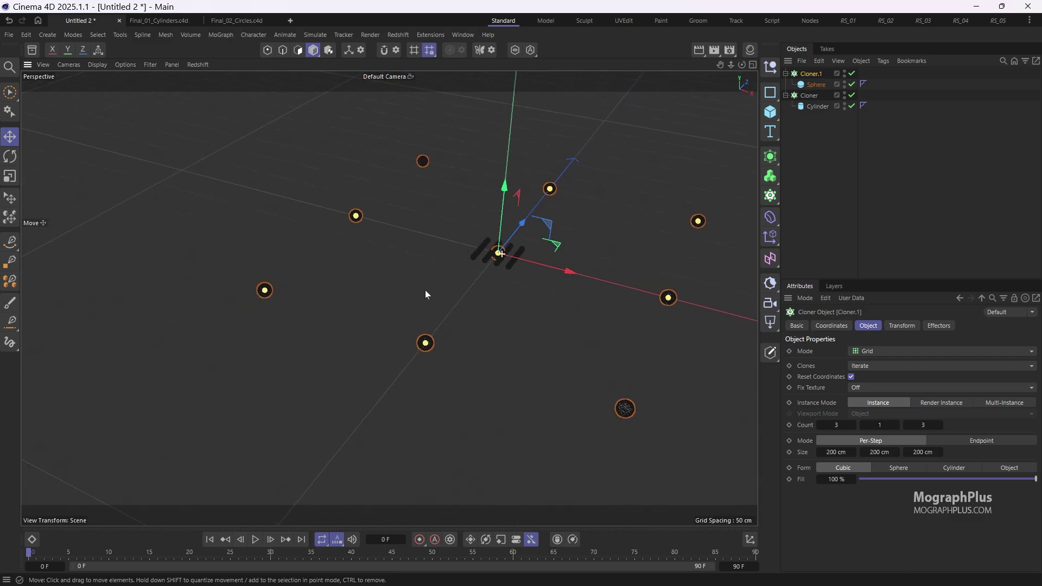
double_click(881, 425)
text(3)
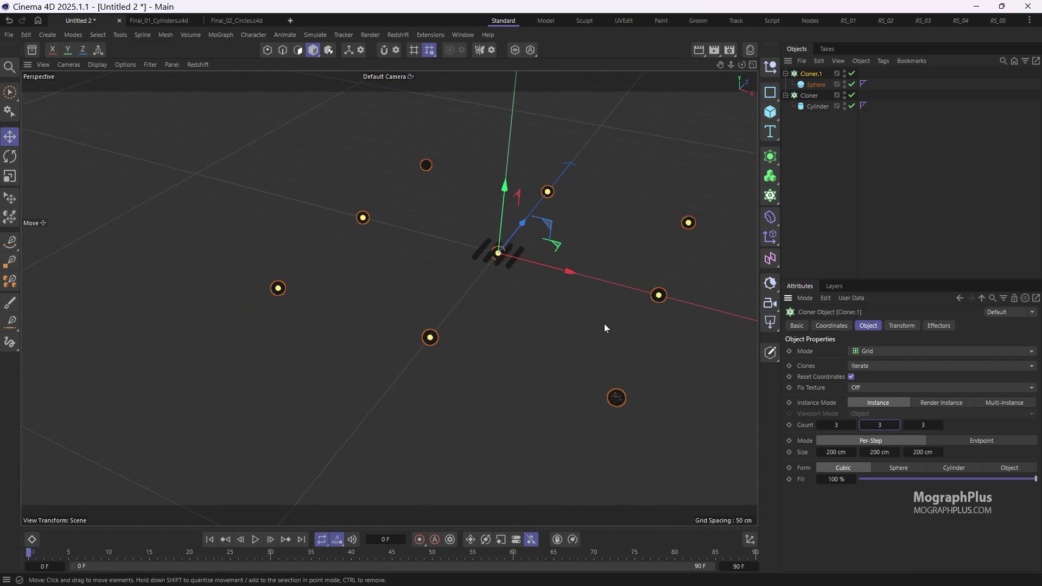
mouse_move(562, 291)
alt+mouse_down()
mouse_move(551, 262)
mouse_move(619, 232)
mouse_move(539, 272)
mouse_move(495, 268)
mouse_move(518, 259)
mouse_move(616, 269)
mouse_move(692, 341)
alt+mouse_up()
- Set the sphere grid spacing to 5 cm X, 26 cm Y and 6 cm Z
double_click(835, 452)
text(5)
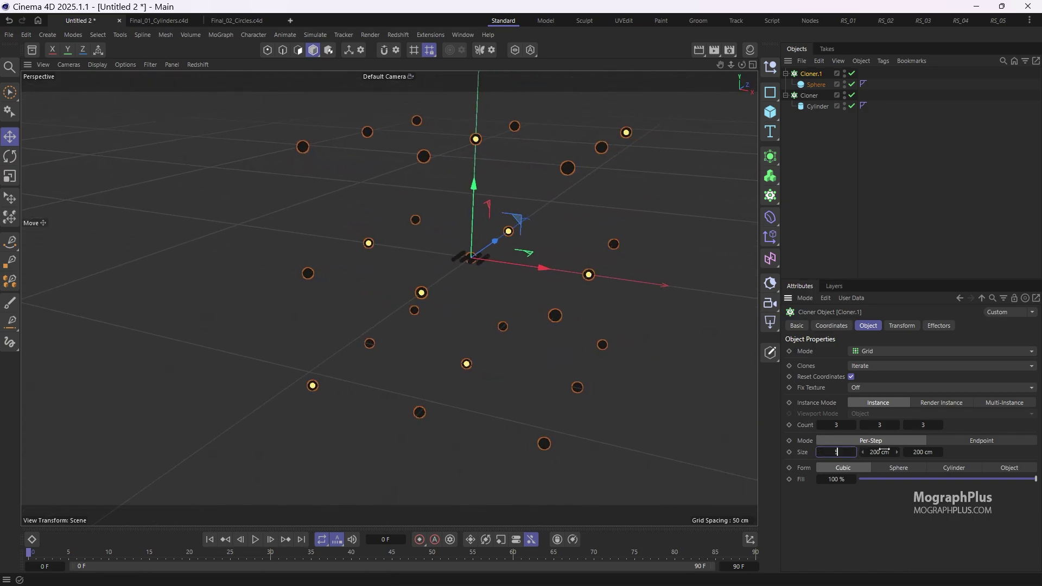
key(Return)
double_click(879, 452)
text(26)
key(Return)
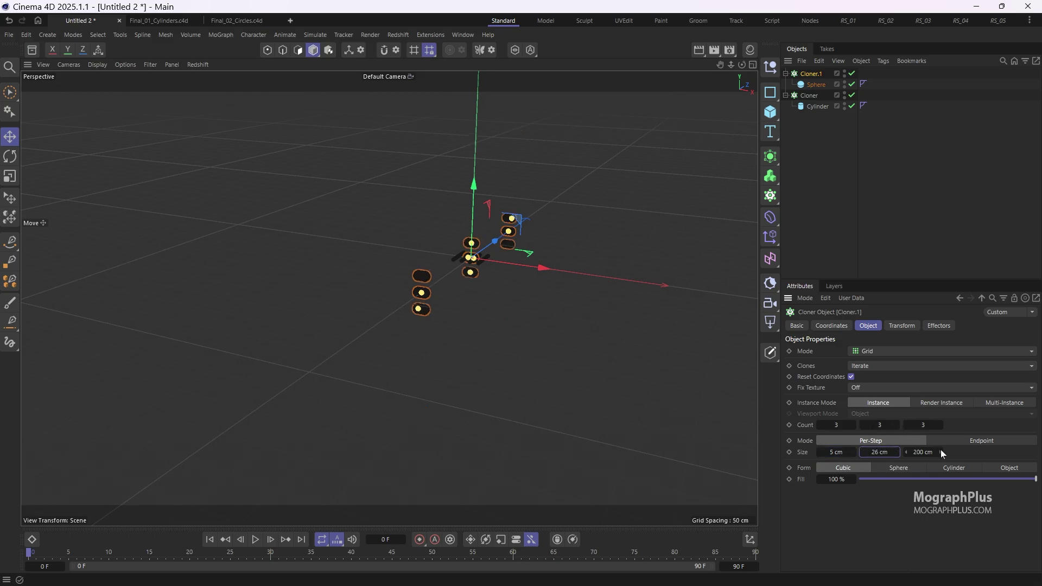
double_click(933, 452)
text(6)
key(Return)
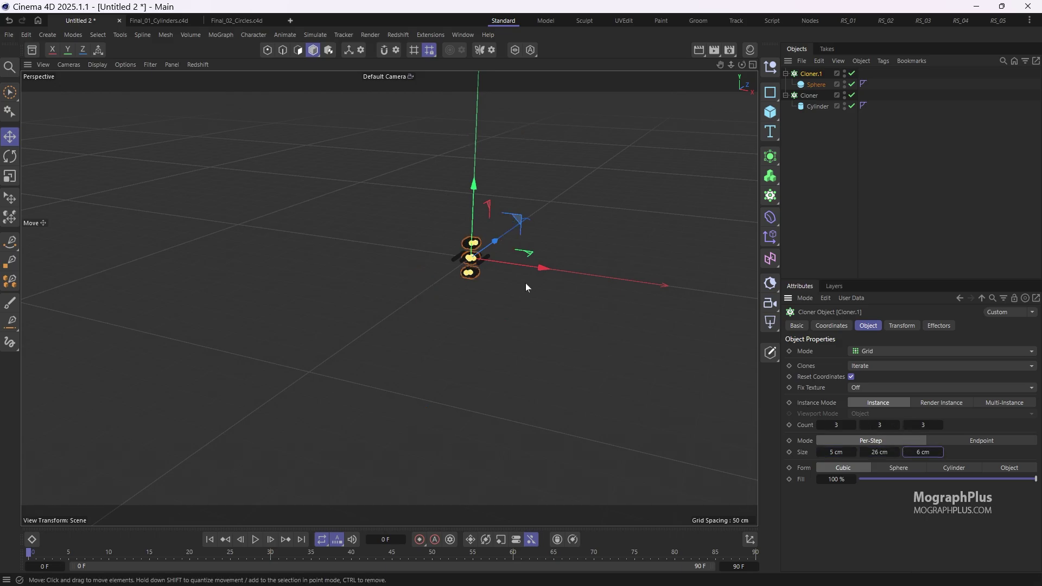
- Frame and orbit the view to inspect the sphere clusters around the cylinders
key(h)
mouse_move(491, 276)
alt+mouse_down()
mouse_move(513, 278)
mouse_move(492, 265)
mouse_move(505, 252)
alt+mouse_up()
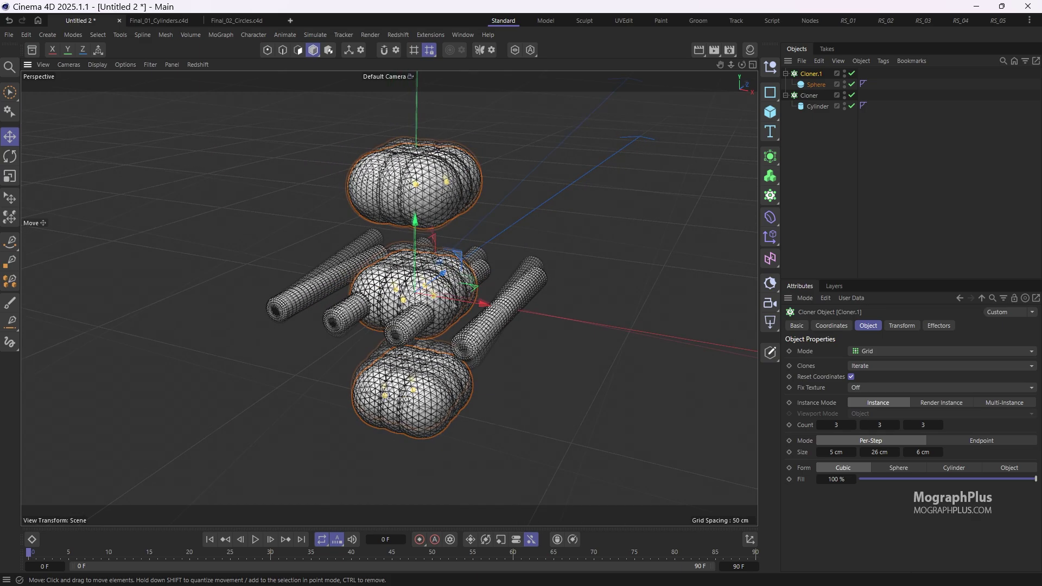
scroll(504, 252, down, 5)
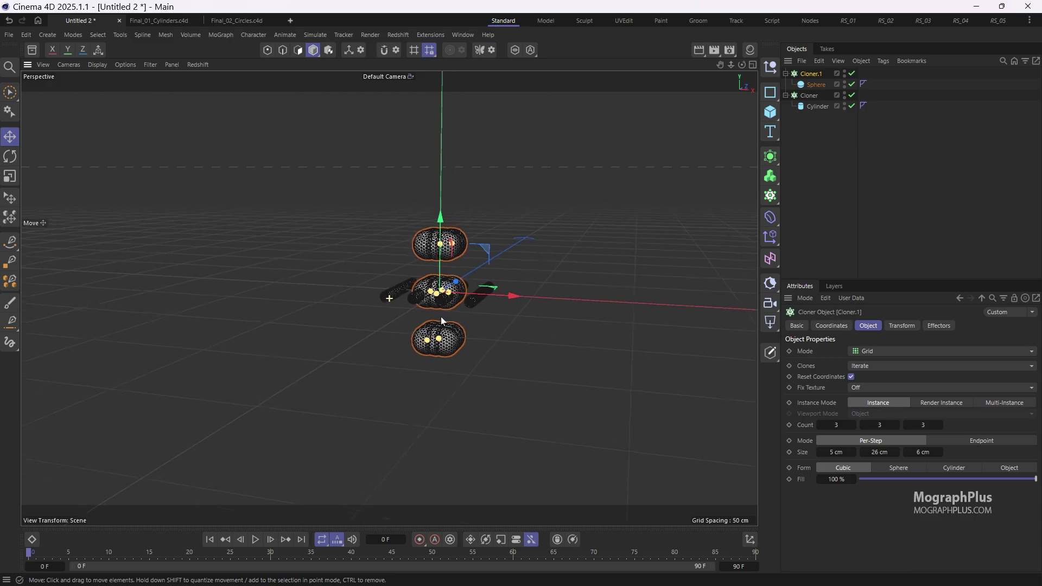
mouse_move(451, 307)
alt+mouse_down()
mouse_move(442, 306)
mouse_move(490, 258)
alt+mouse_up()
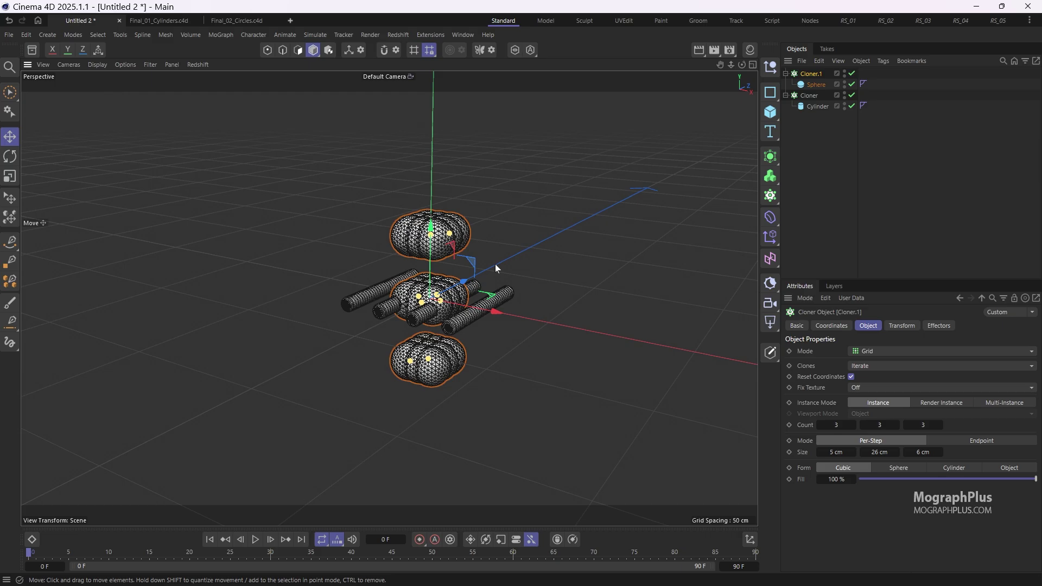
scroll(448, 184, up, 1)
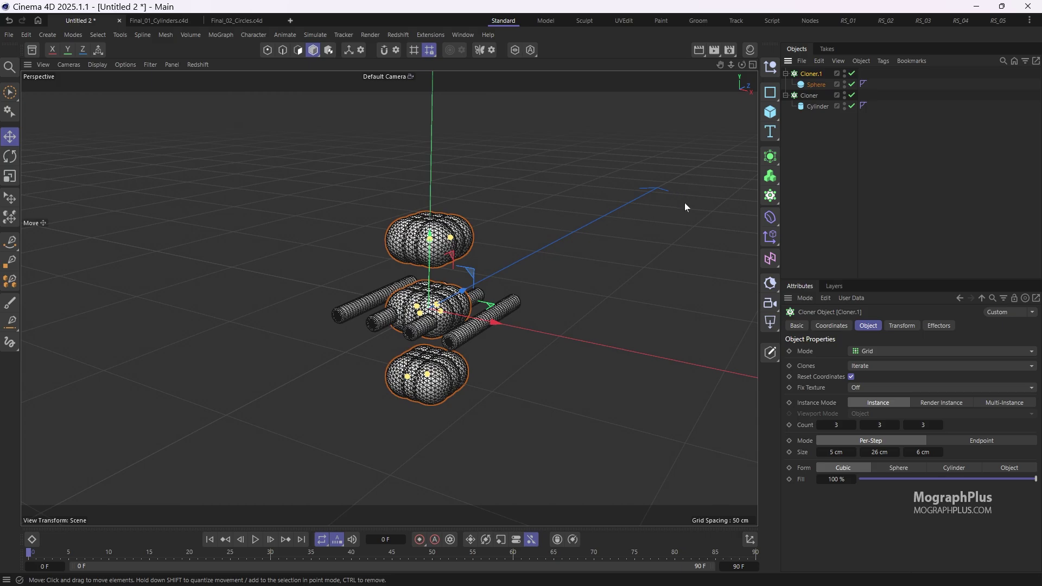
- Add a Random effector to the spheres with position ranges 1 cm X, 224 cm Y, 1 cm Z
click(771, 240)
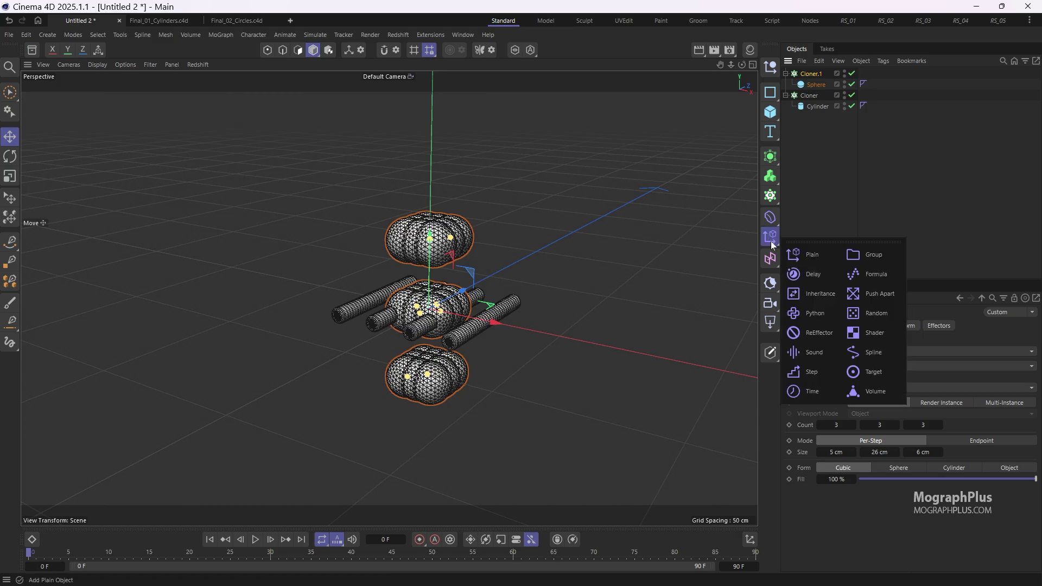
click(877, 312)
click(905, 325)
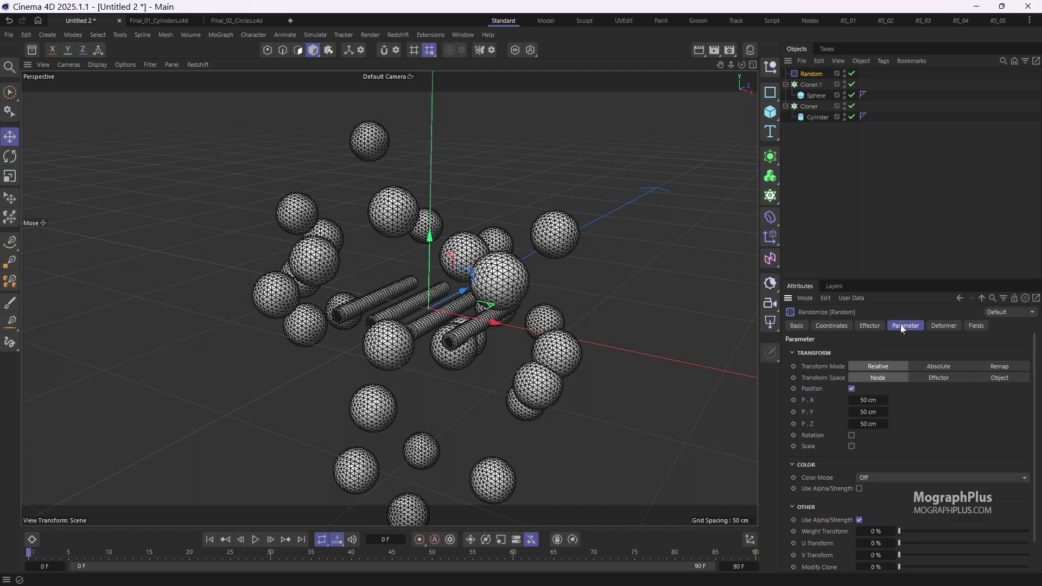
click(869, 400)
text(1)
click(869, 424)
text(1)
key(Return)
click(868, 412)
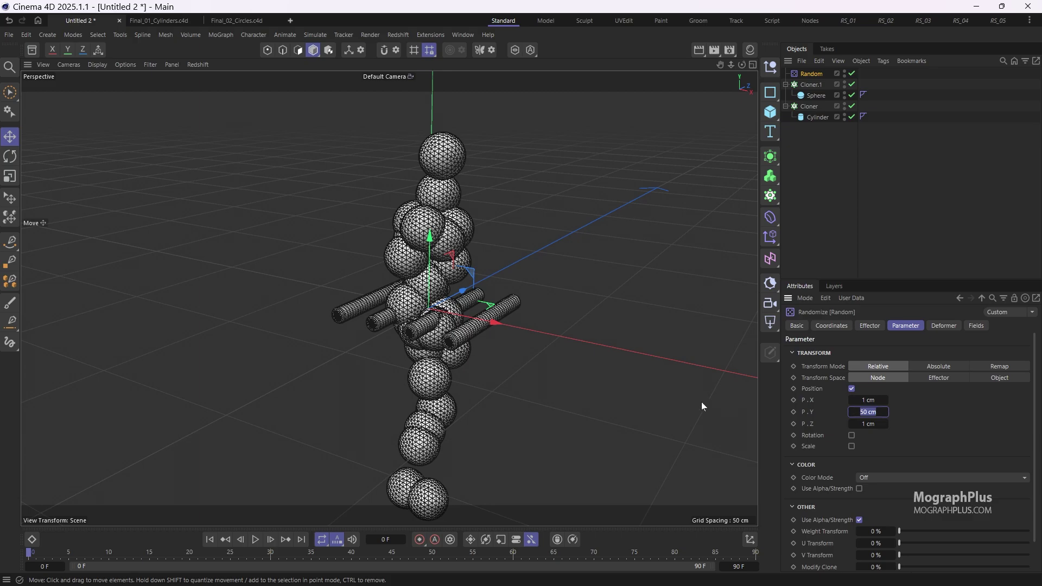
text(224)
key(Return)
mouse_move(520, 272)
alt+mouse_down()
mouse_move(486, 275)
mouse_move(421, 340)
mouse_move(455, 322)
mouse_move(525, 311)
mouse_move(519, 295)
mouse_move(311, 326)
alt+mouse_up()
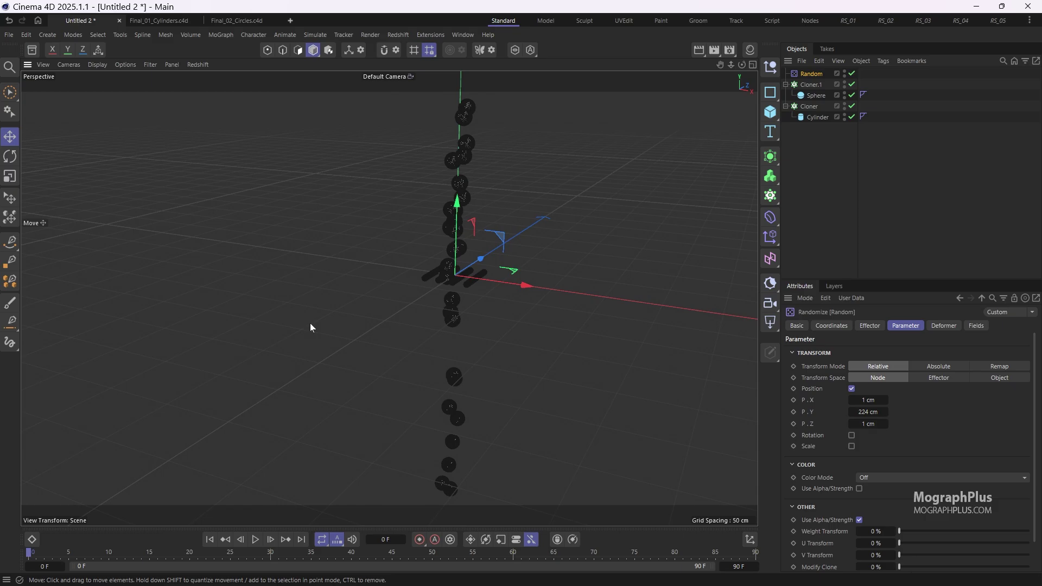
- Add a Push Apart effector to the sphere cloner Cloner.1
click(812, 84)
click(777, 250)
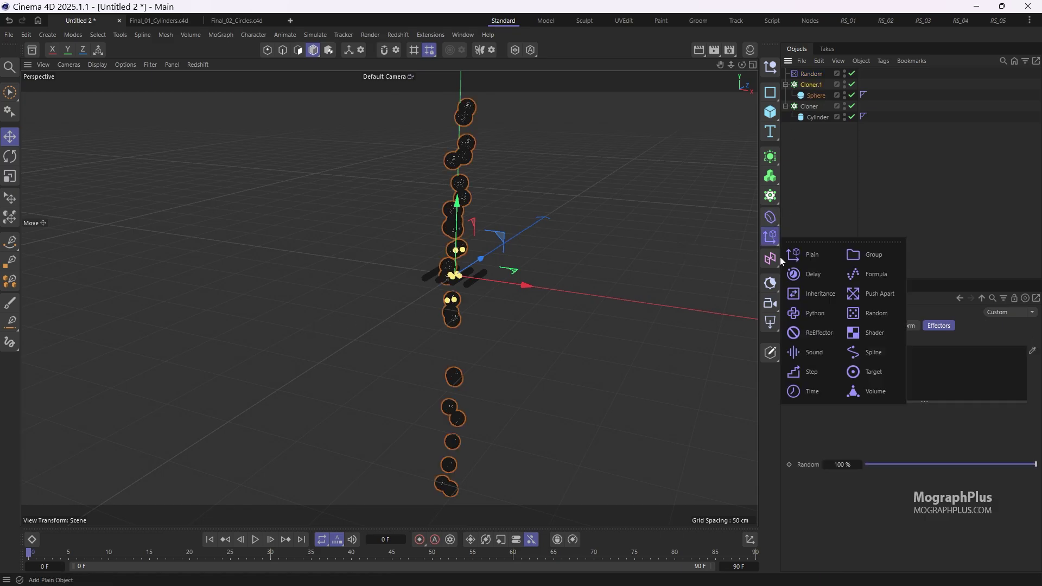
click(864, 293)
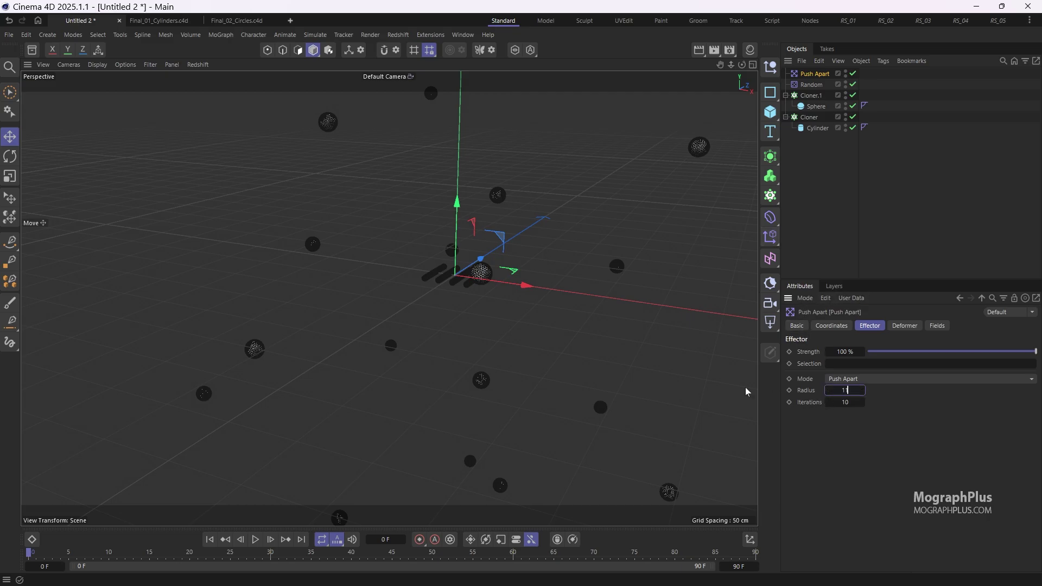
- Set the Push Apart radius to 11 cm and switch the viewport to Gouraud Shading
text(11)
key(Return)
alt+drag(505, 238, 536, 205)
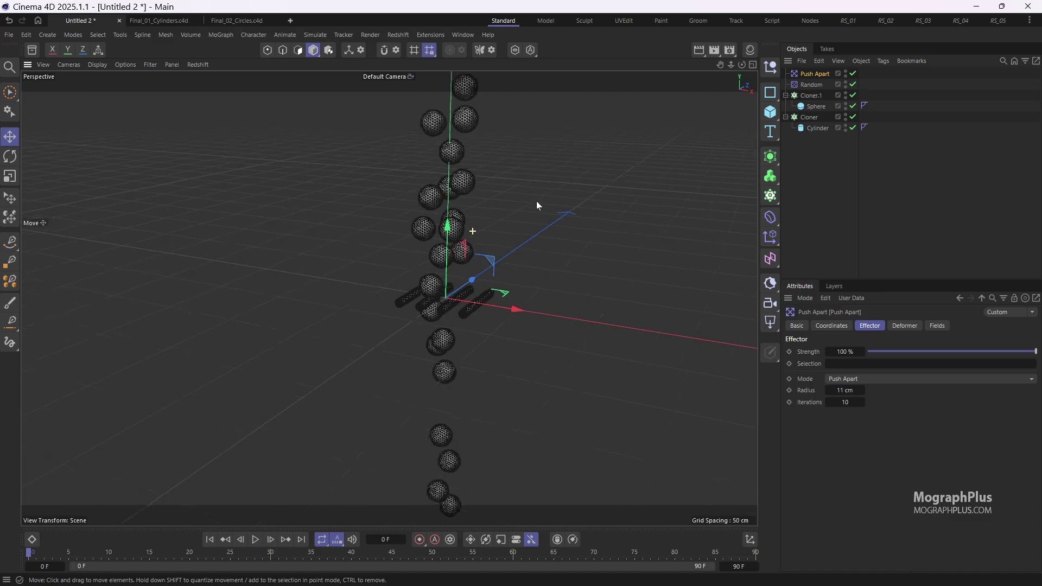
click(100, 64)
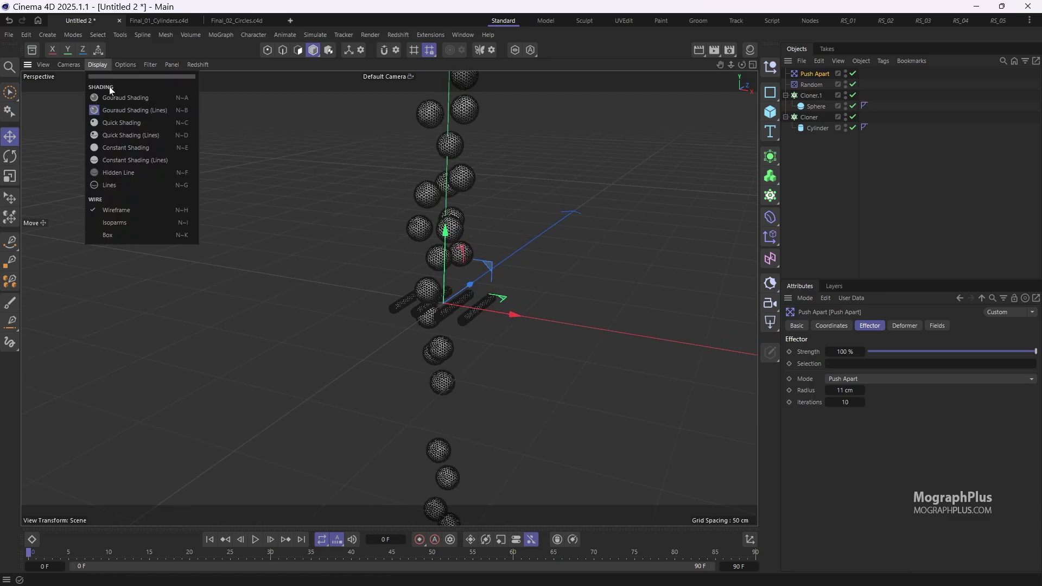
click(156, 103)
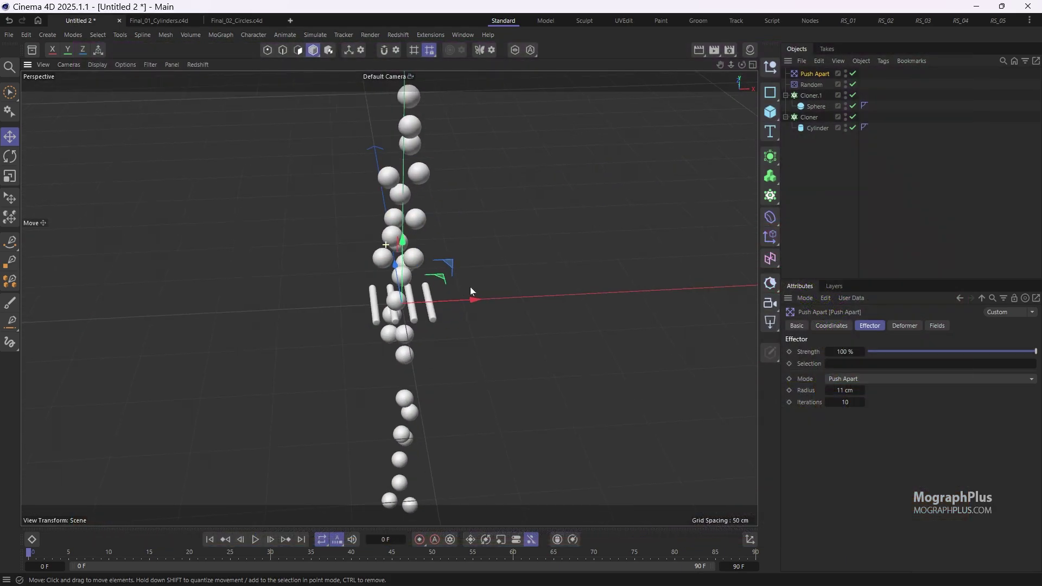
- Add an RS Camera, look through it, and set its focal length to 120 mm
alt+drag(470, 287, 534, 231)
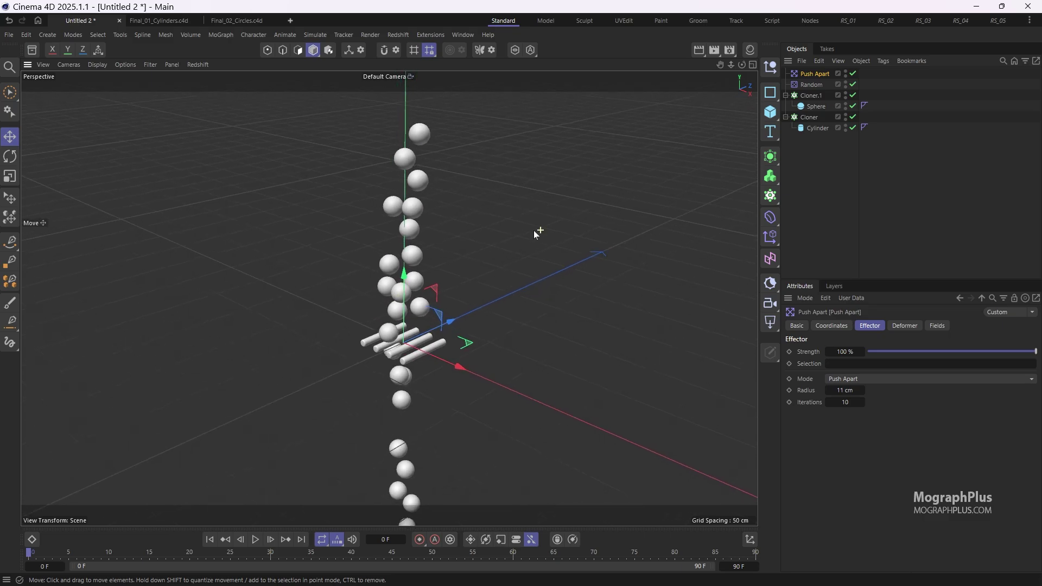
click(765, 304)
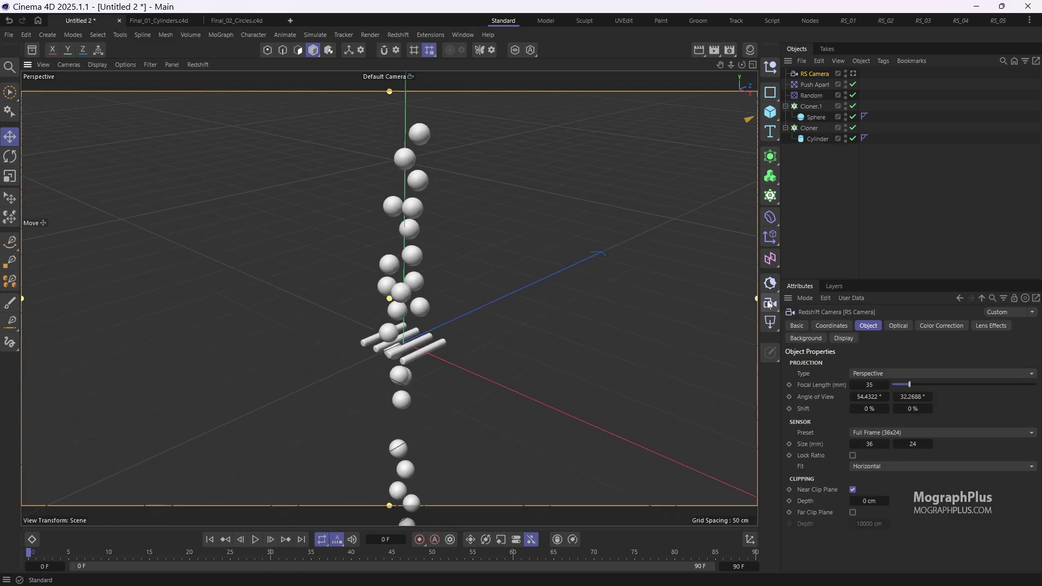
click(853, 73)
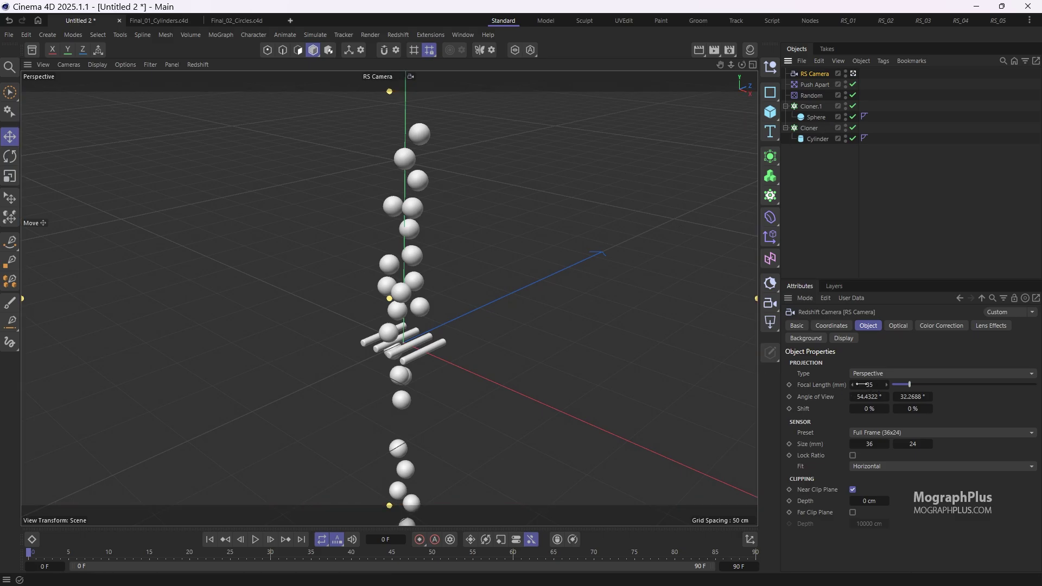
click(836, 386)
text(120)
key(Return)
- Orbit and pan the camera to frame the spheres stacked above the four cylinders
alt+drag(353, 337, 473, 221)
scroll(473, 226, up, 5)
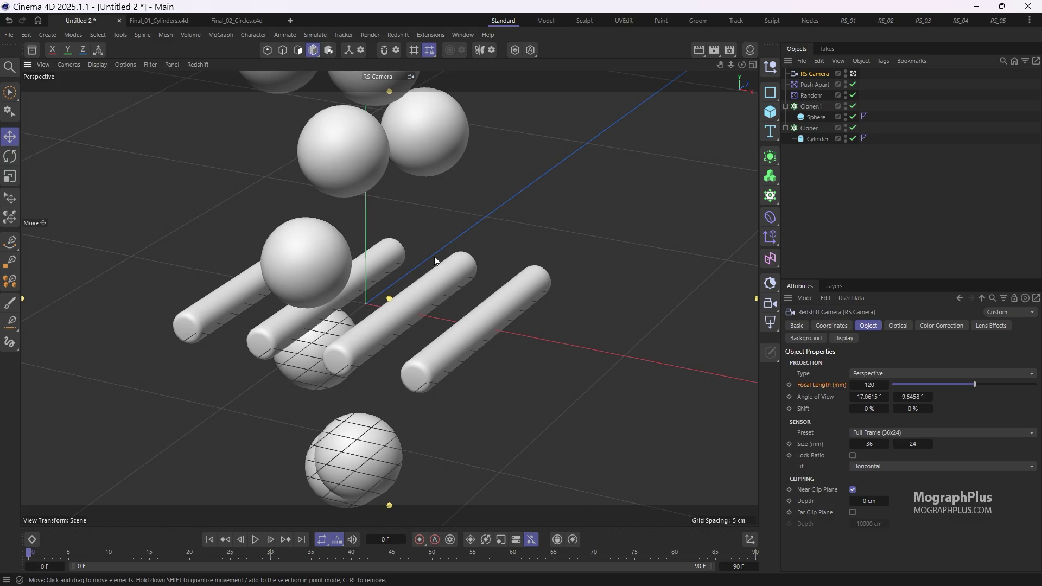
alt+middle_drag(485, 267, 409, 199)
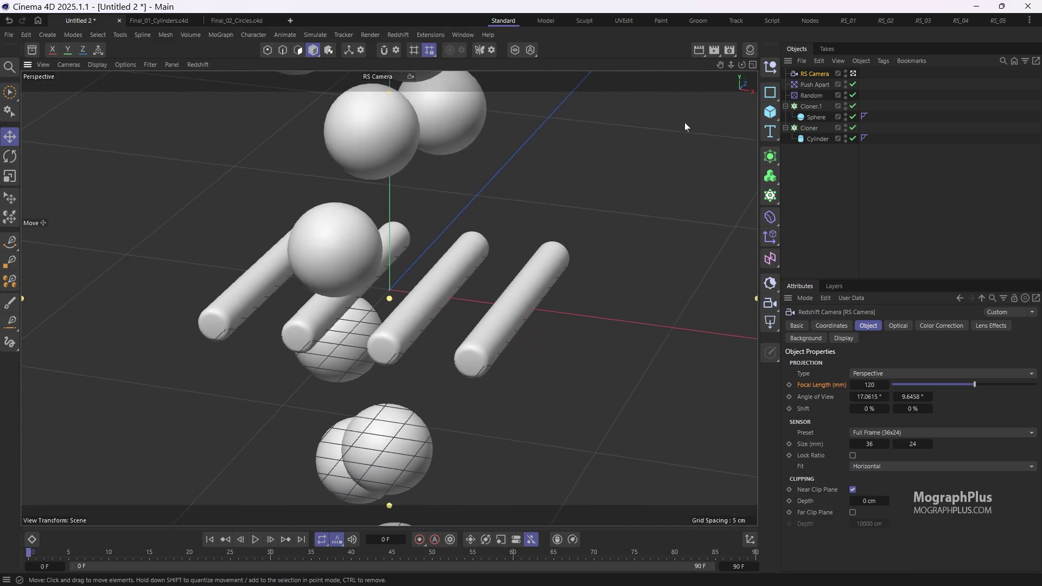
- Set the render output resolution to 1000 × 1200 pixels in Render Settings
click(730, 50)
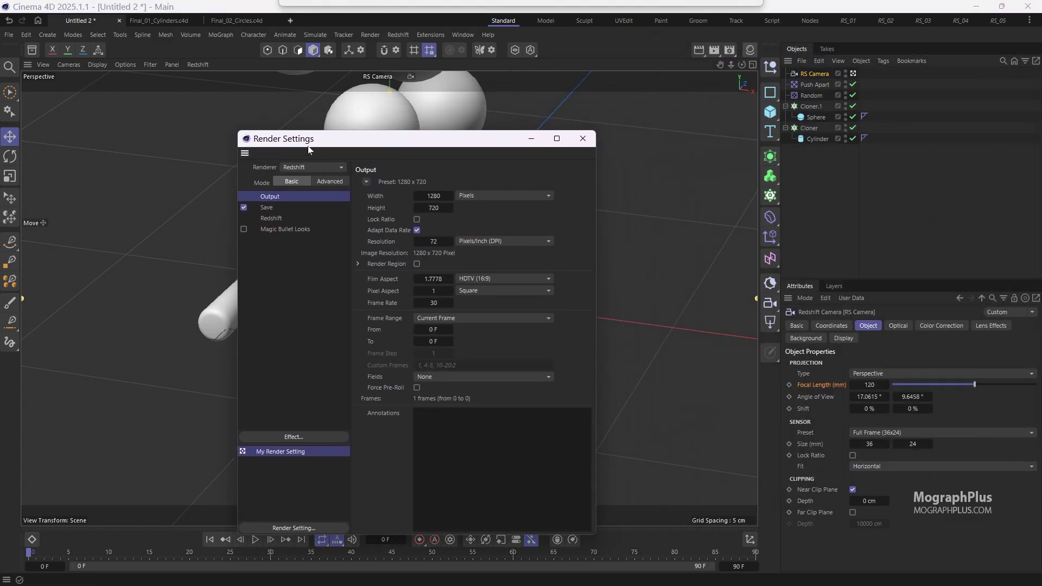
text(1000)
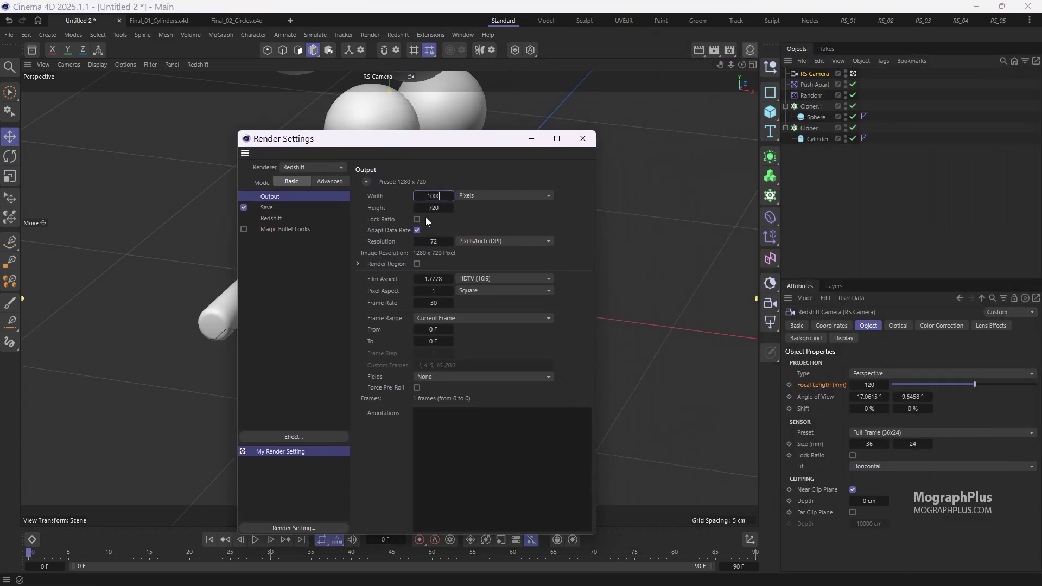
key(Tab)
text(1)
text(200)
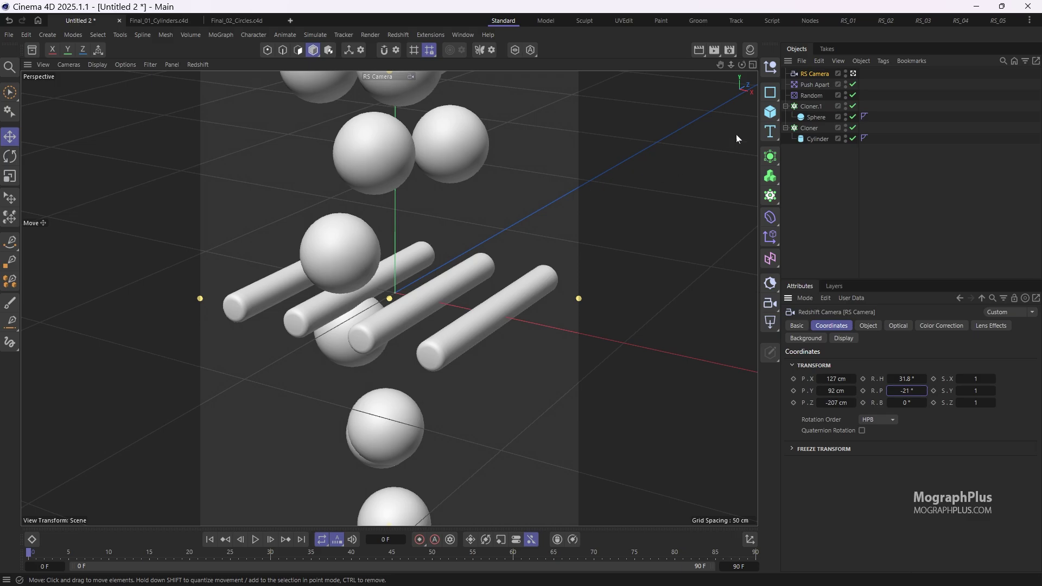
- Lower the sphere Cloner.1 to −239 cm P.Y in its Transform tab
click(812, 107)
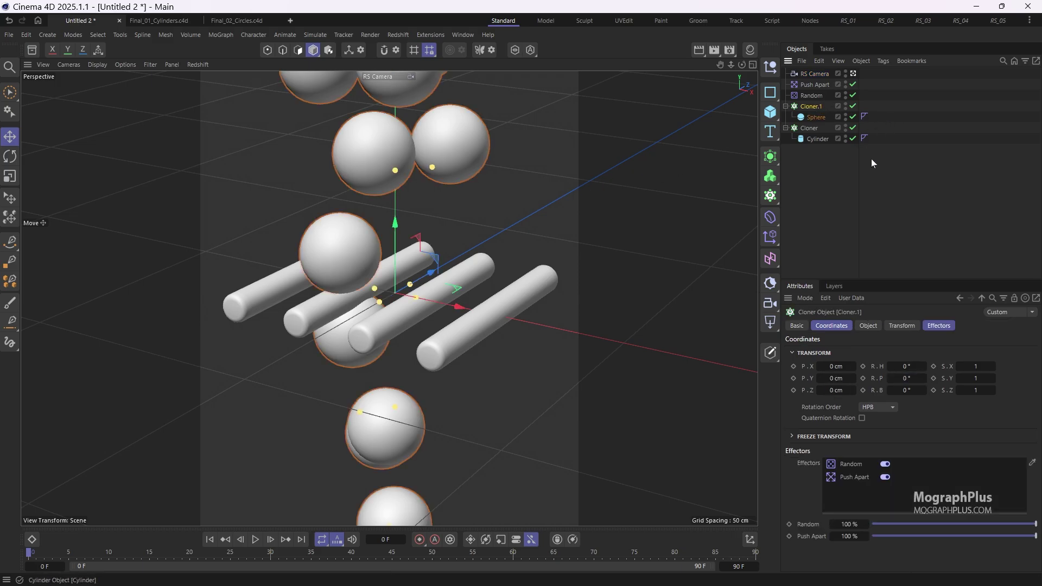
click(911, 327)
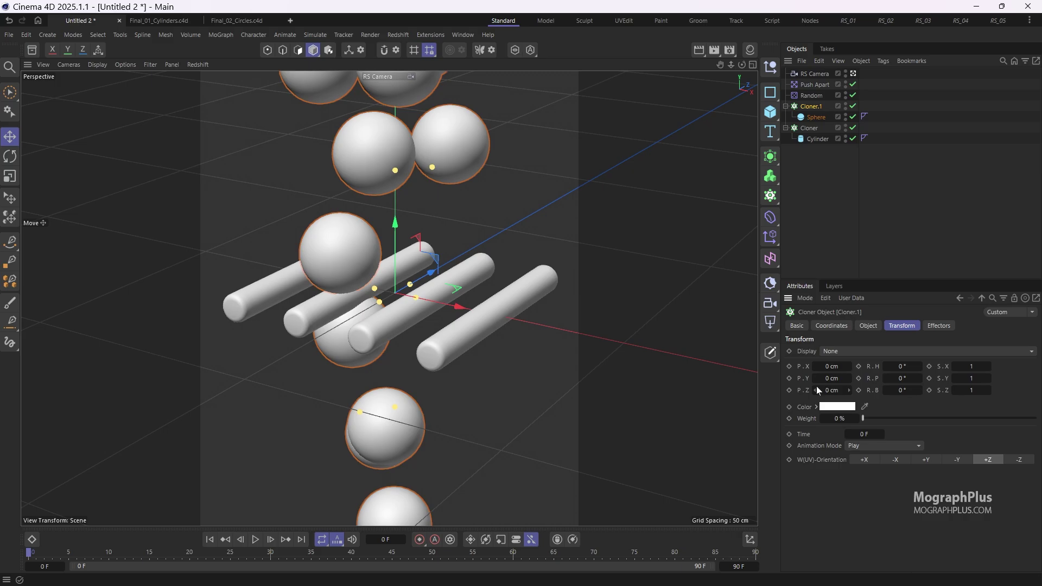
drag(835, 379, 808, 380)
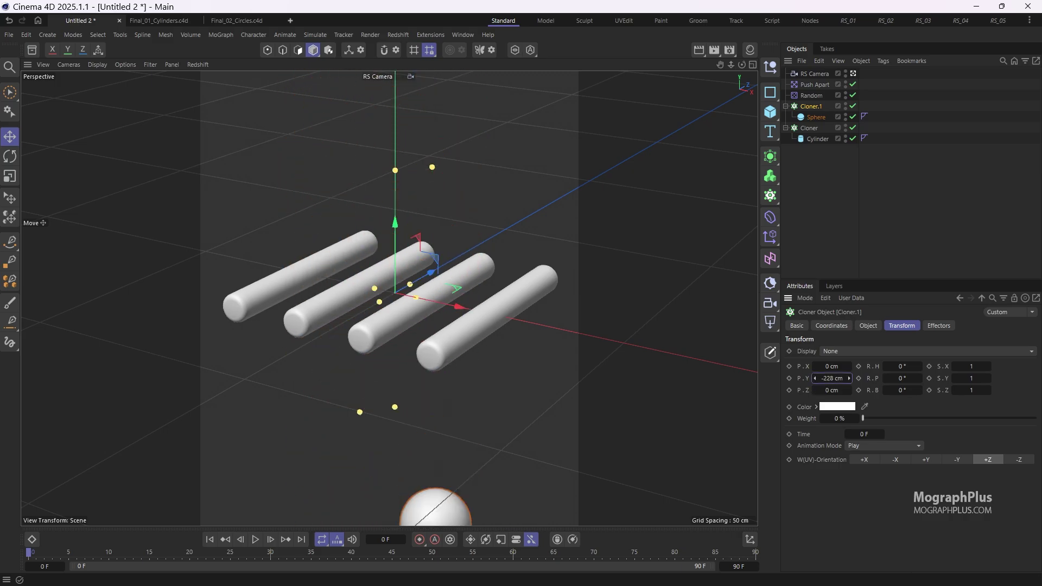
click(816, 380)
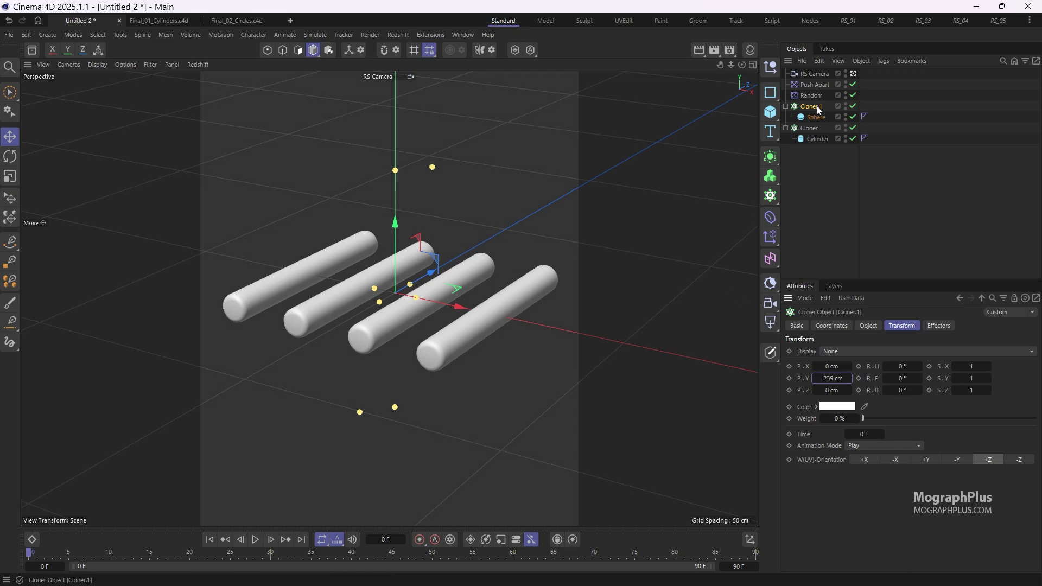
- Rename the two cloners to Cloner_Cylinders and Cloner_Balloons
double_click(812, 128)
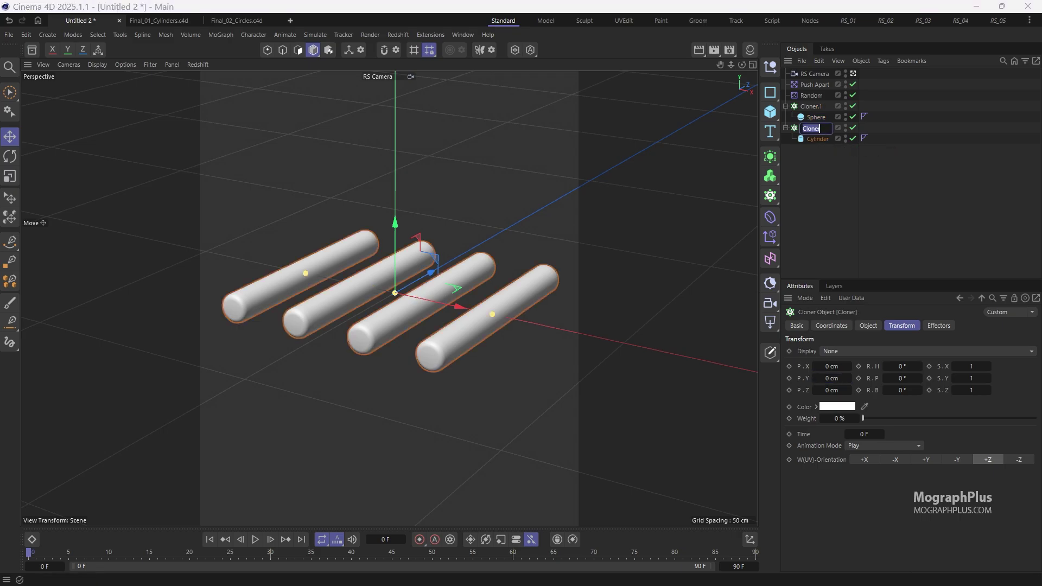
text(_Cylinders)
key(Return)
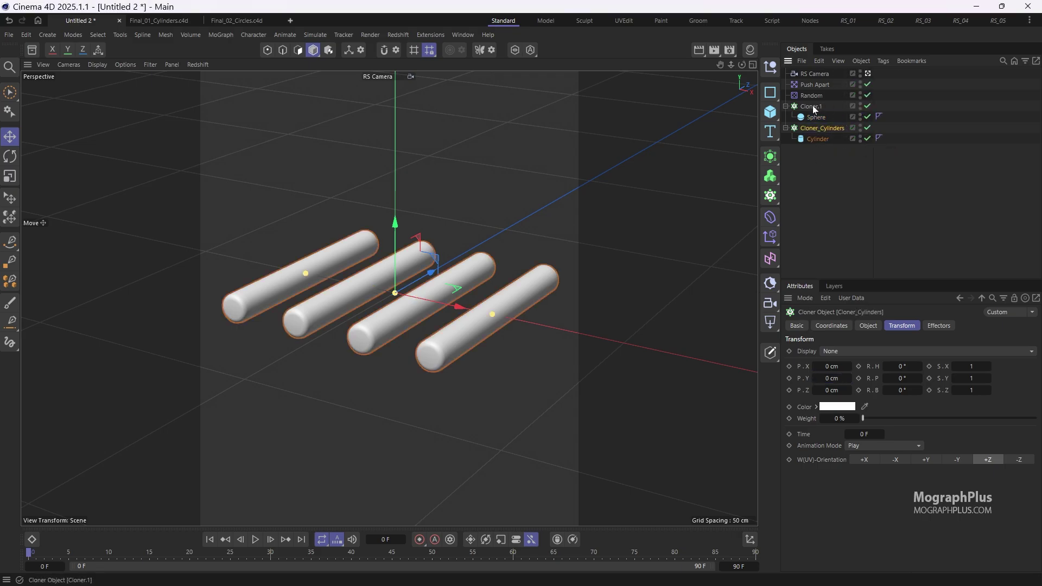
double_click(812, 106)
key(BackSpace)
key(BackSpace)
text(_)
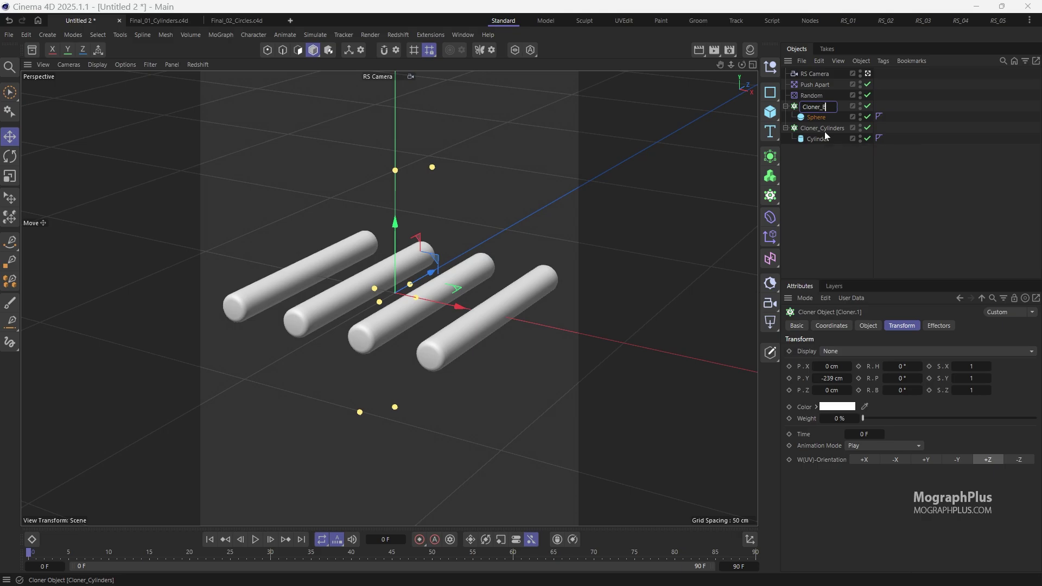
text(Balloons)
key(Return)
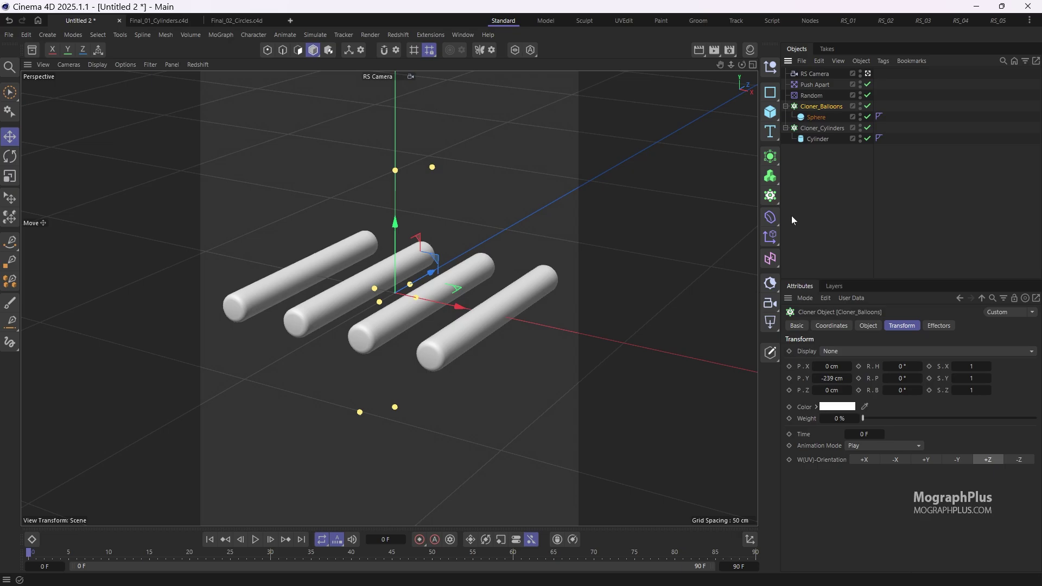
- Give Cloner_Cylinders a Collider tag, then bring up Simulation Tags for Cloner_Balloons
click(830, 130)
right_click(830, 130)
mouse_move(886, 207)
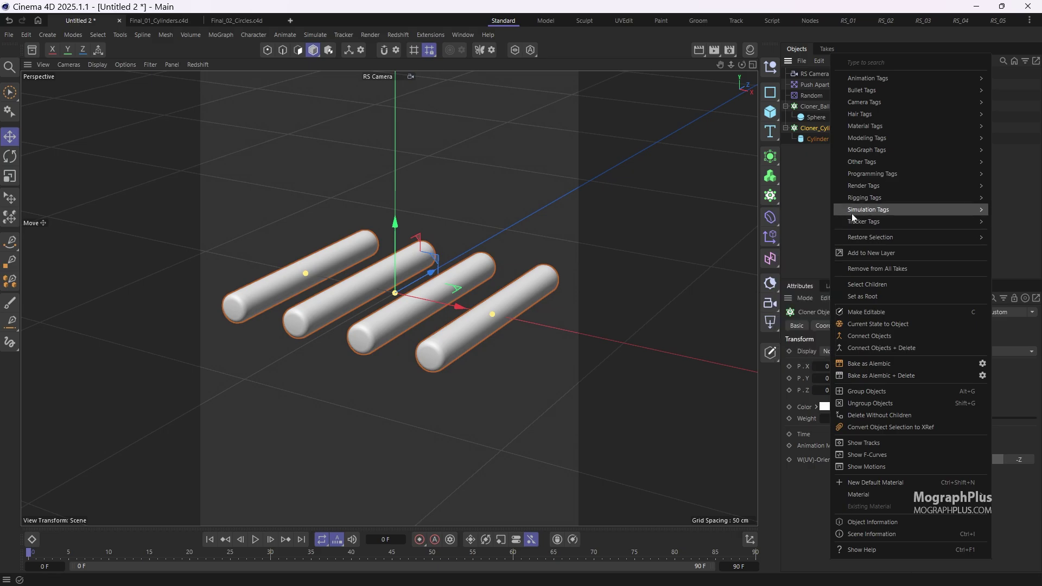
click(808, 356)
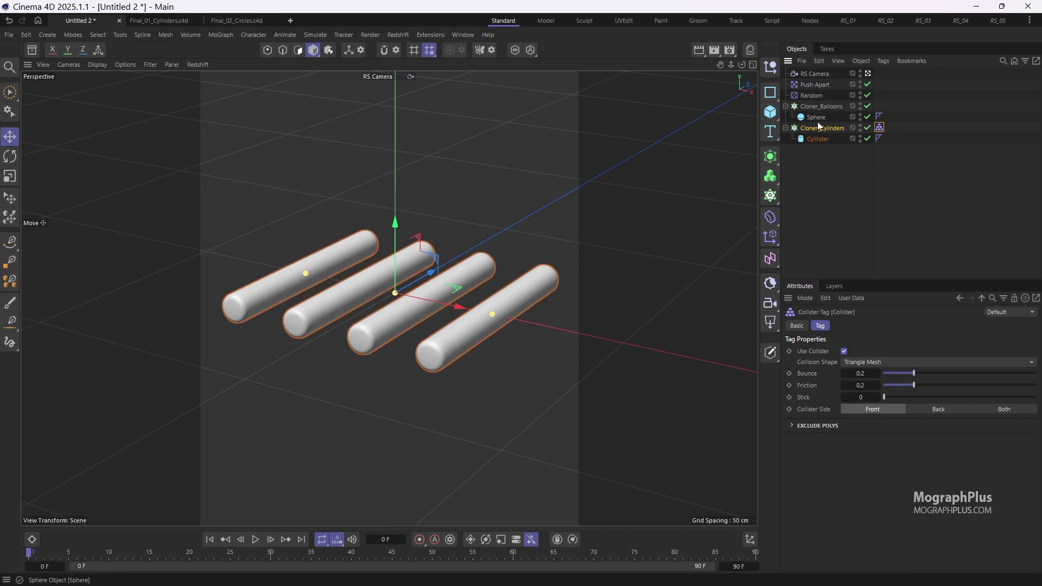
right_click(822, 106)
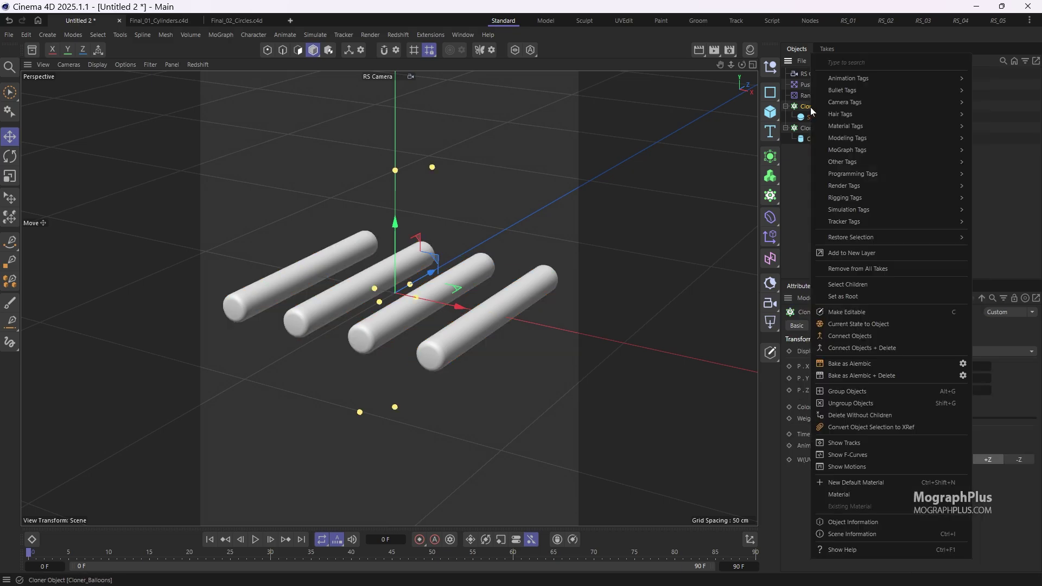
mouse_move(881, 212)
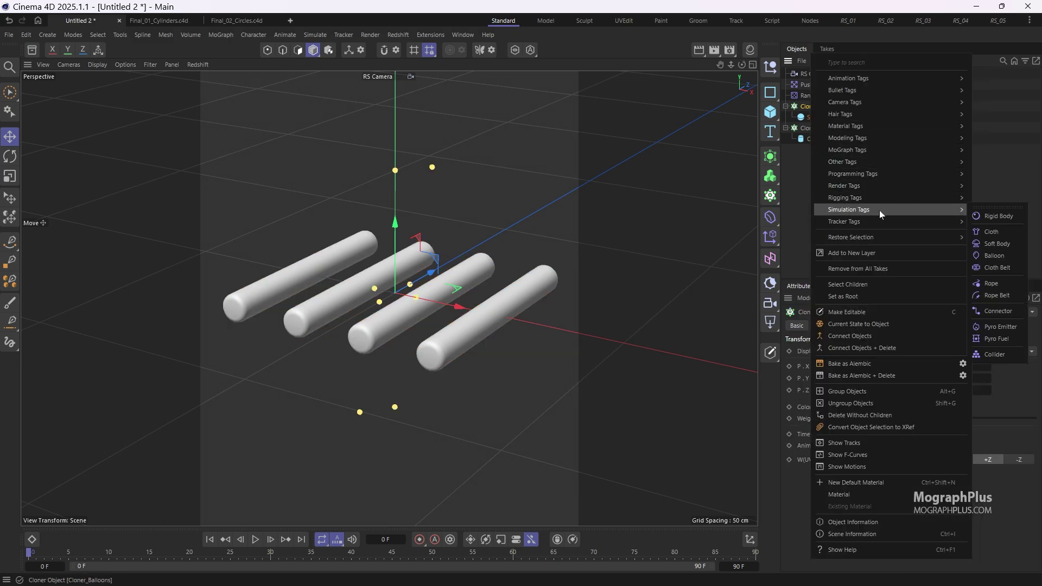
- Give Cloner_Balloons a Soft Body tag and view the scene through the Default Camera
click(1002, 244)
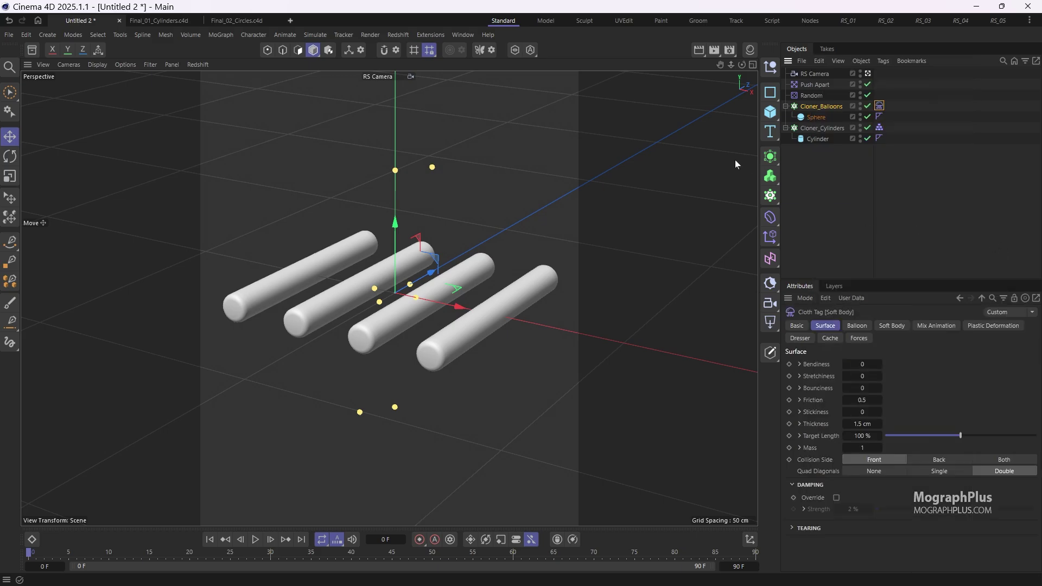
click(380, 76)
click(400, 86)
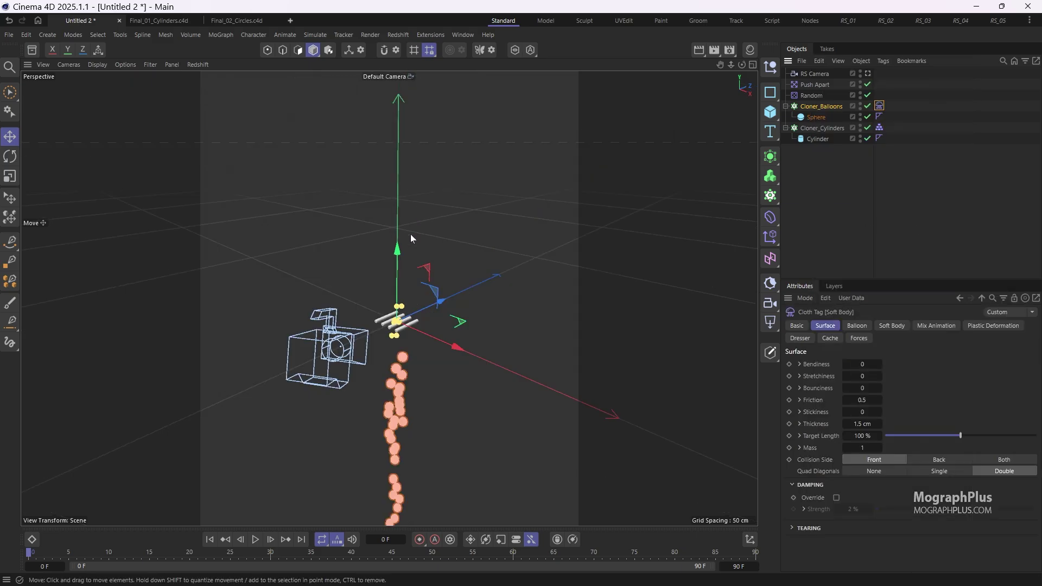
- Test-play the balloon simulation, then rewind to frame 0
alt+middle_drag(308, 241, 325, 202)
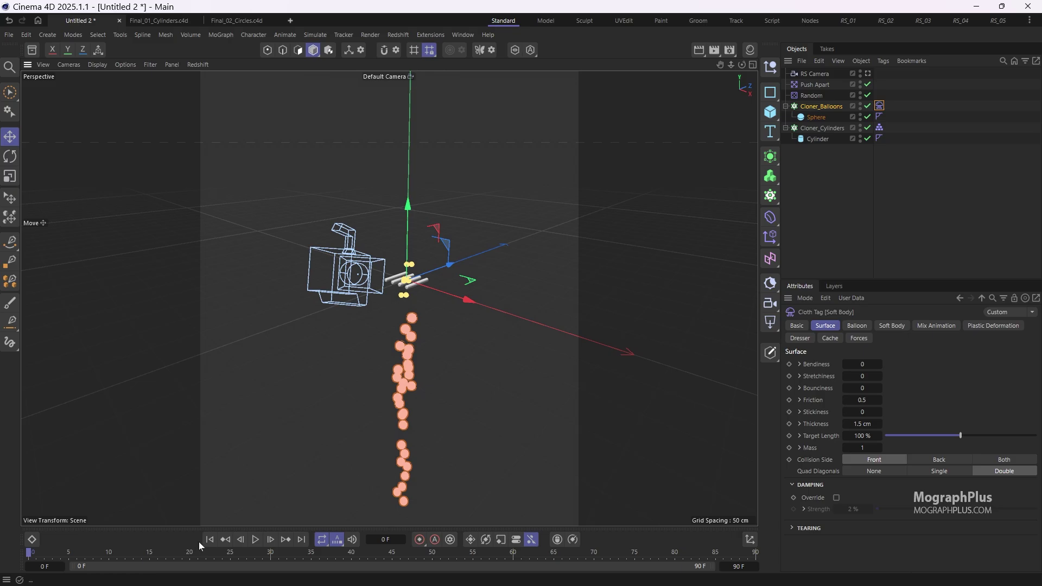
click(254, 540)
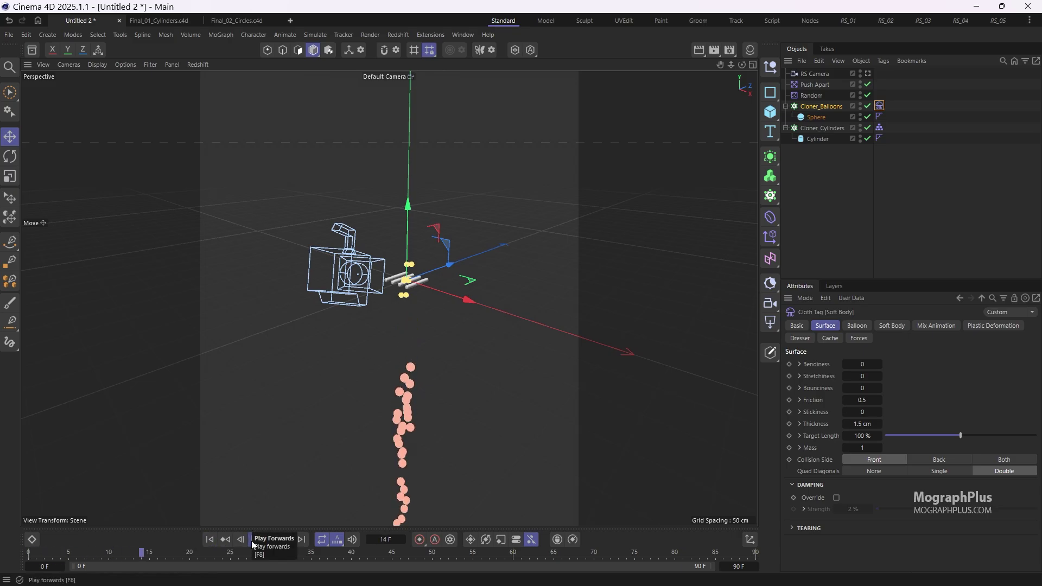
click(210, 539)
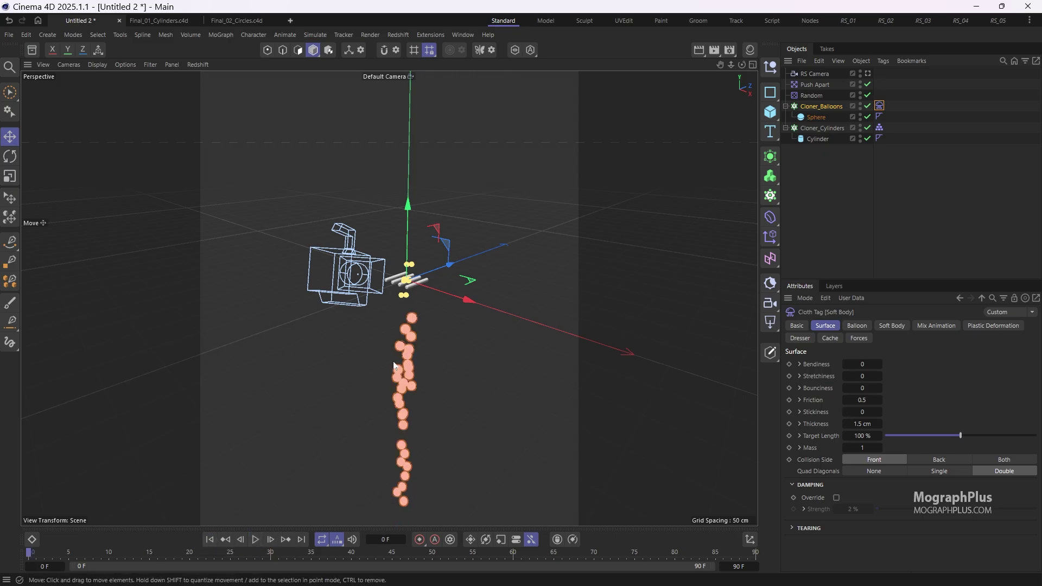
- Set the project's scene simulation Gravity to 45 cm so the balloons float upward
alt+drag(394, 366, 531, 282)
click(904, 198)
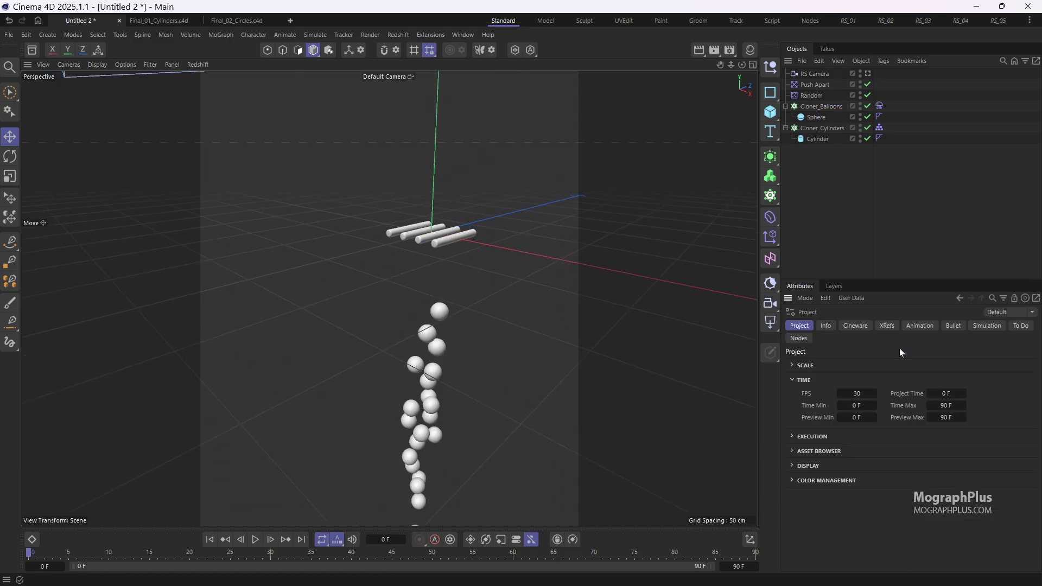
click(978, 328)
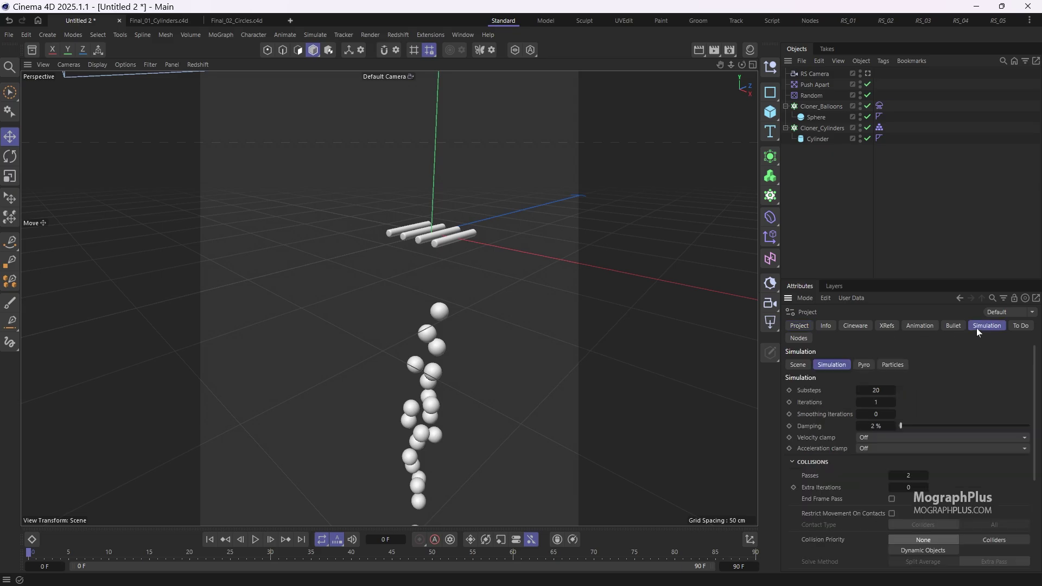
click(799, 365)
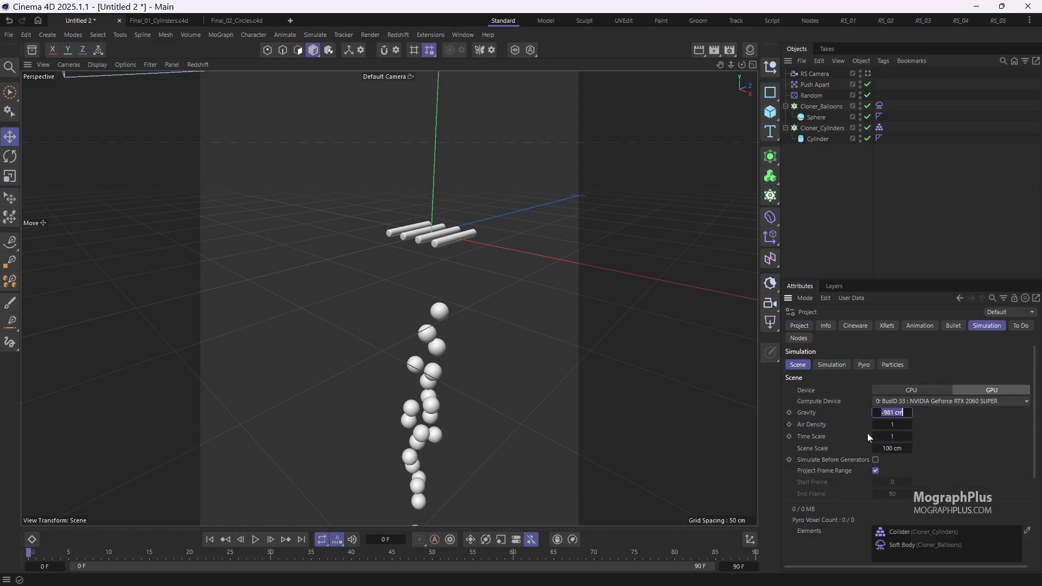
text(45)
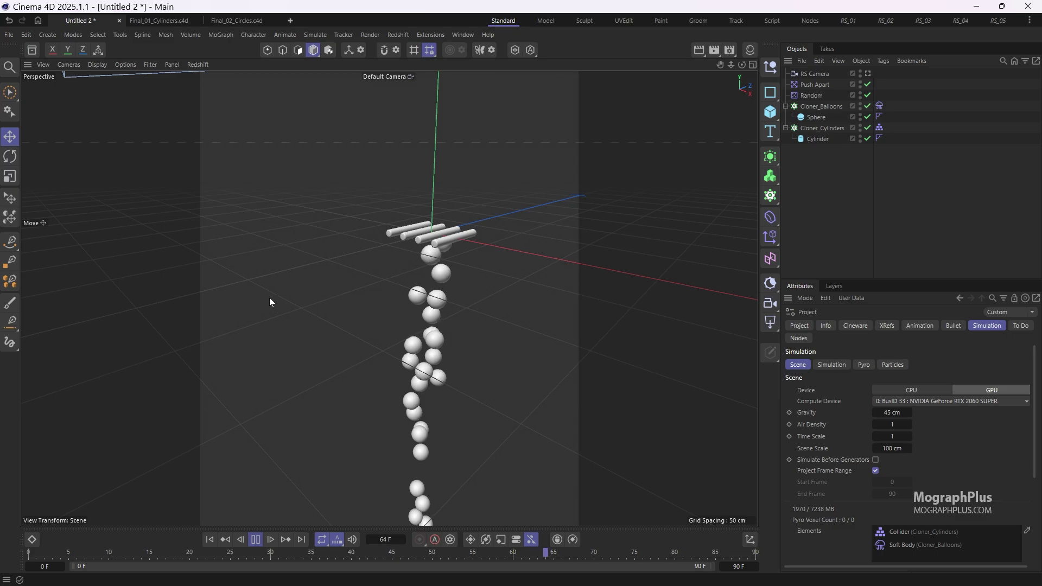
scroll(399, 241, up, 6)
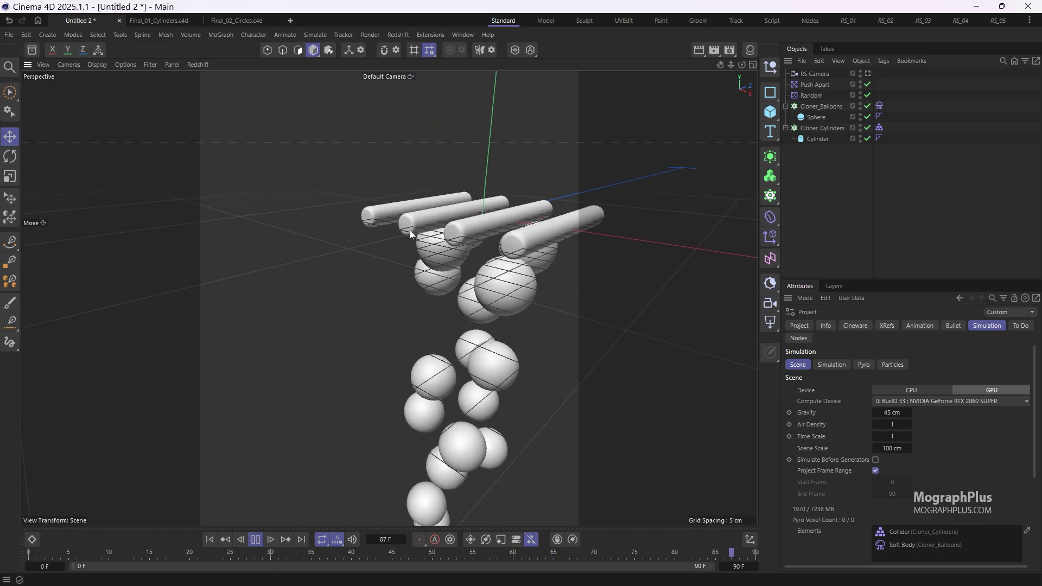
scroll(486, 376, down, 2)
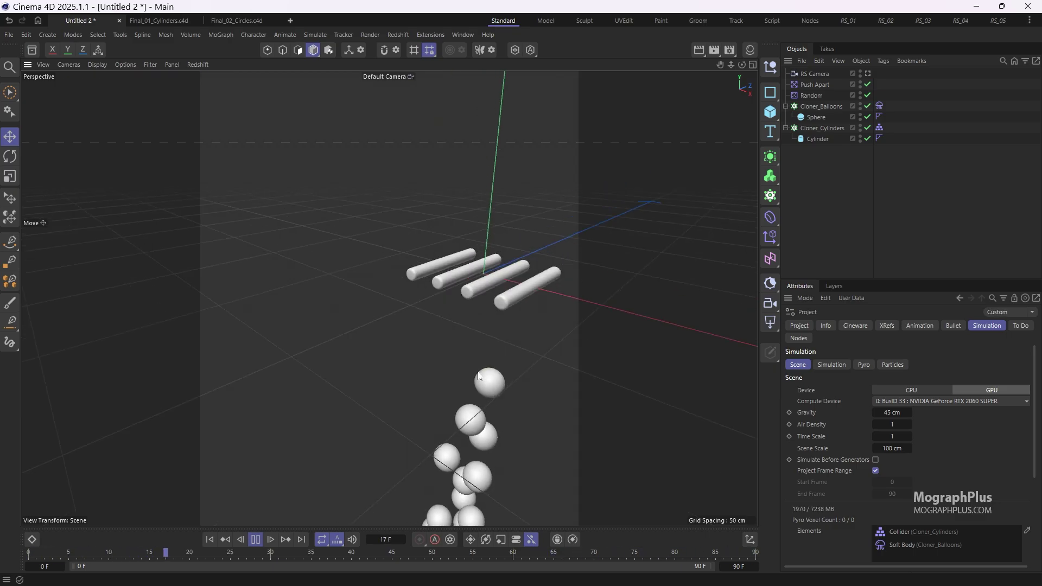
scroll(456, 337, down, 1)
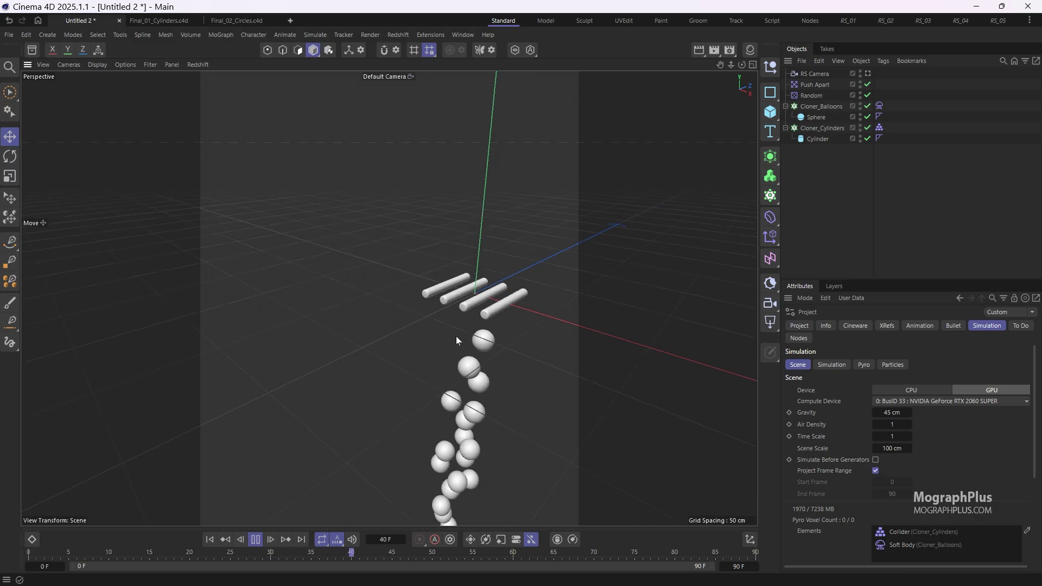
- Extend the animation end frame to 300 and watch the balloons pile under the cylinders
click(738, 566)
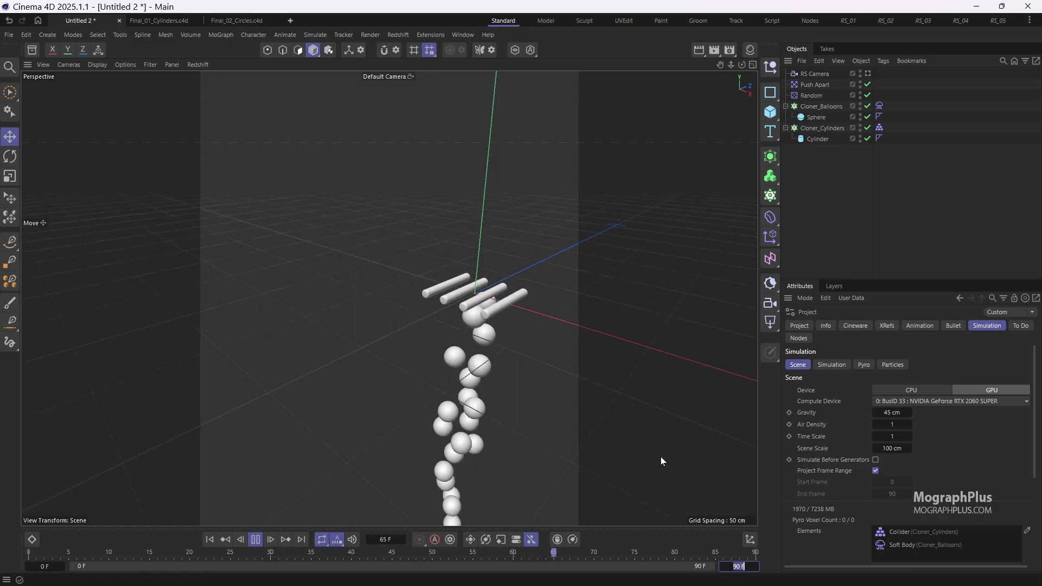
text(300)
key(Return)
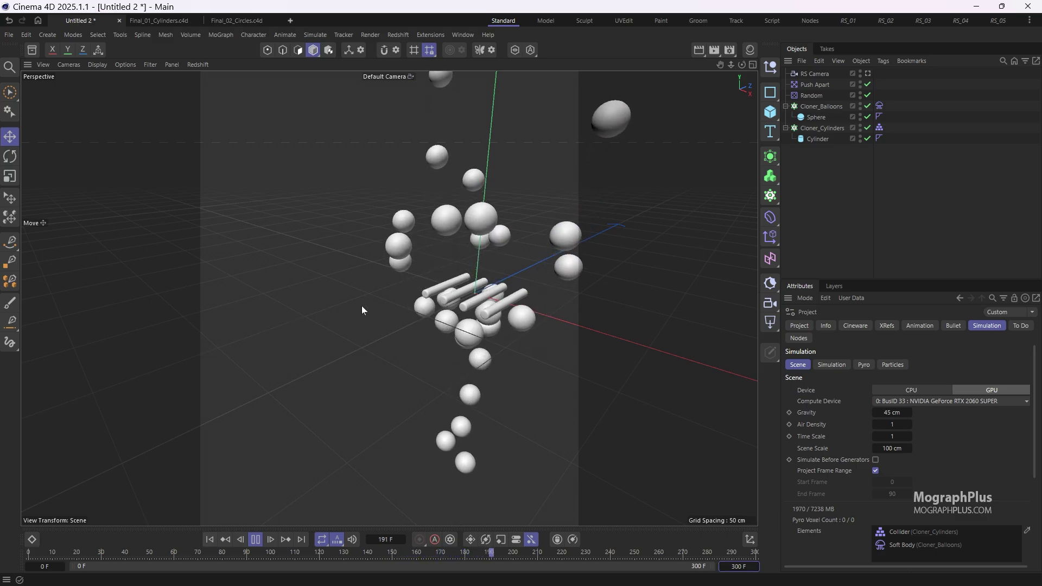
alt+middle_drag(279, 292, 233, 309)
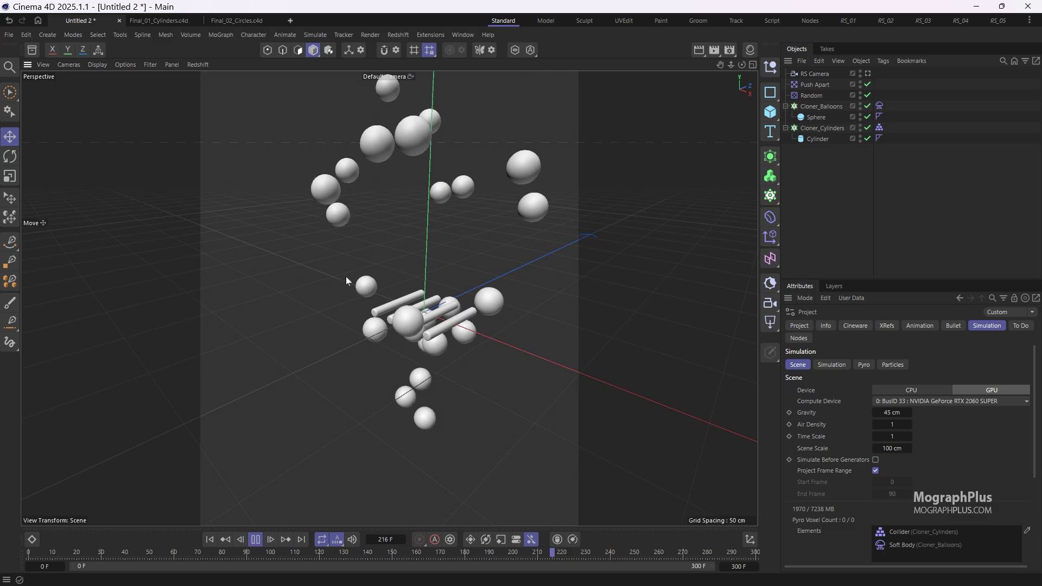
scroll(389, 267, up, 3)
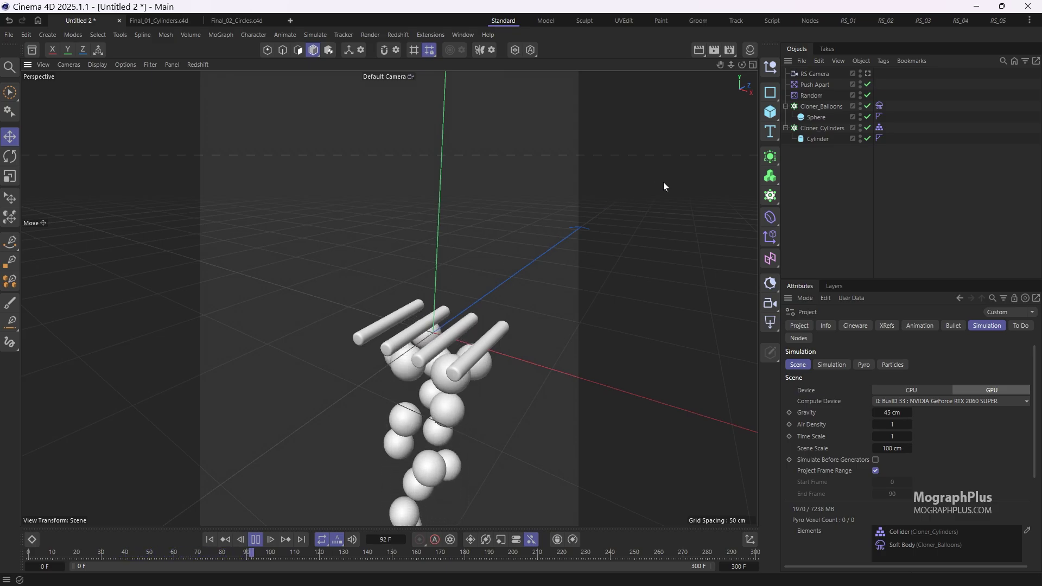
- Give the balloons' soft body Bendiness 25 and Stretchiness 5, viewed through the RS Camera
click(879, 106)
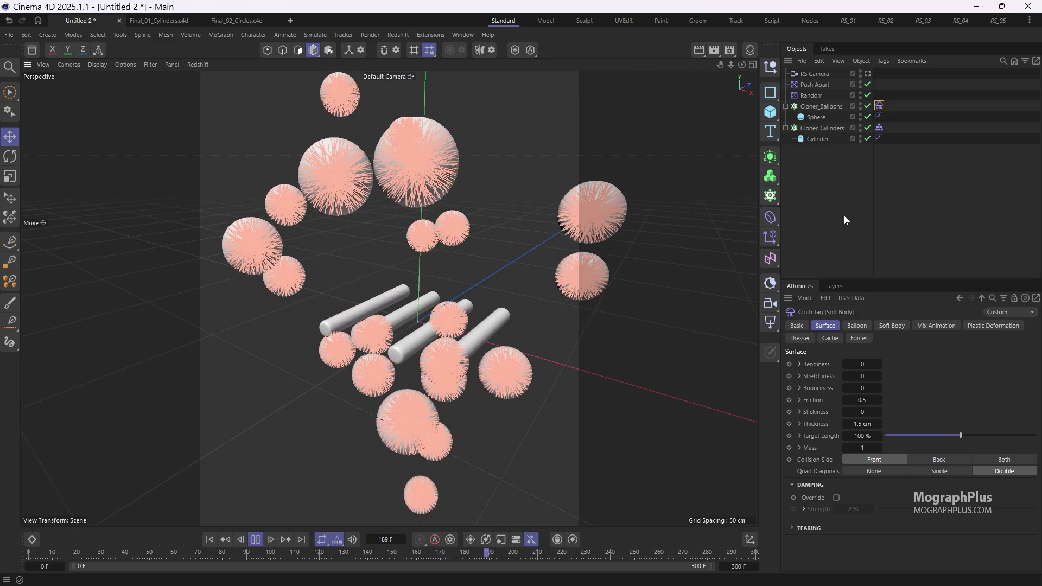
click(210, 539)
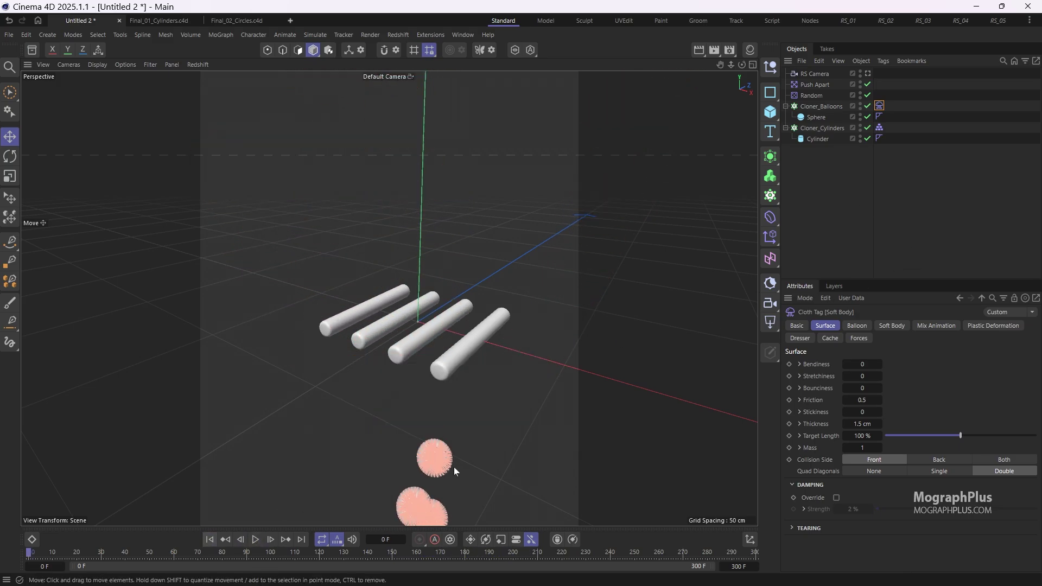
text(25)
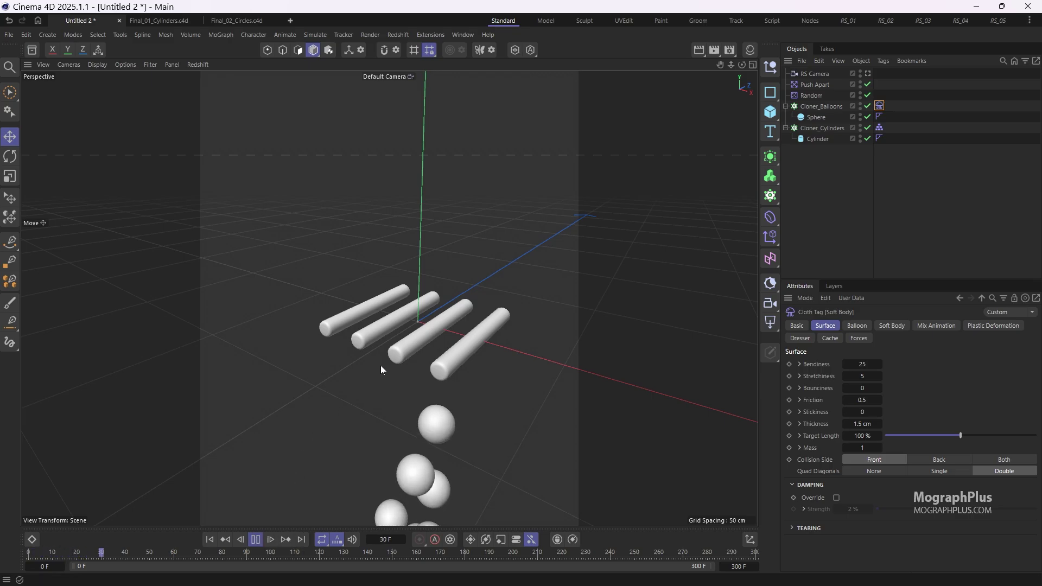
click(398, 77)
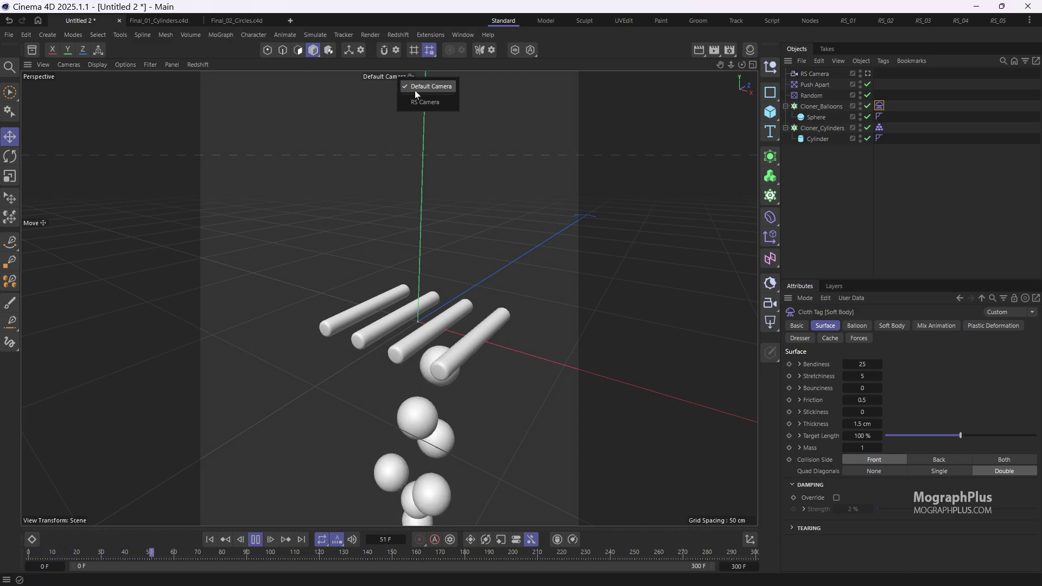
click(418, 103)
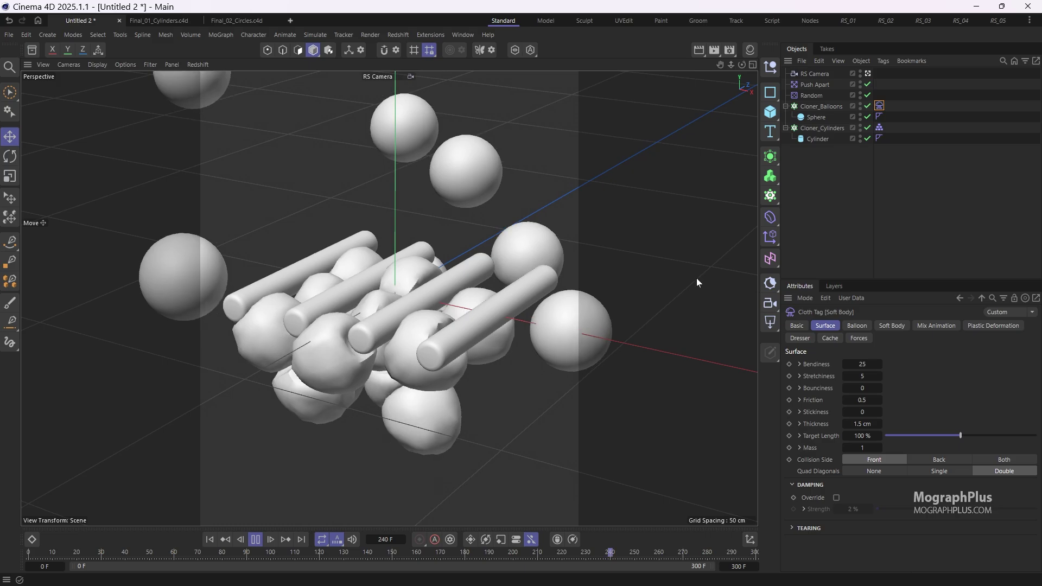
- Set soft body Friction 0 and Thickness 0.5 cm, then zero the Cloner_Cylinders collider's Friction
double_click(862, 400)
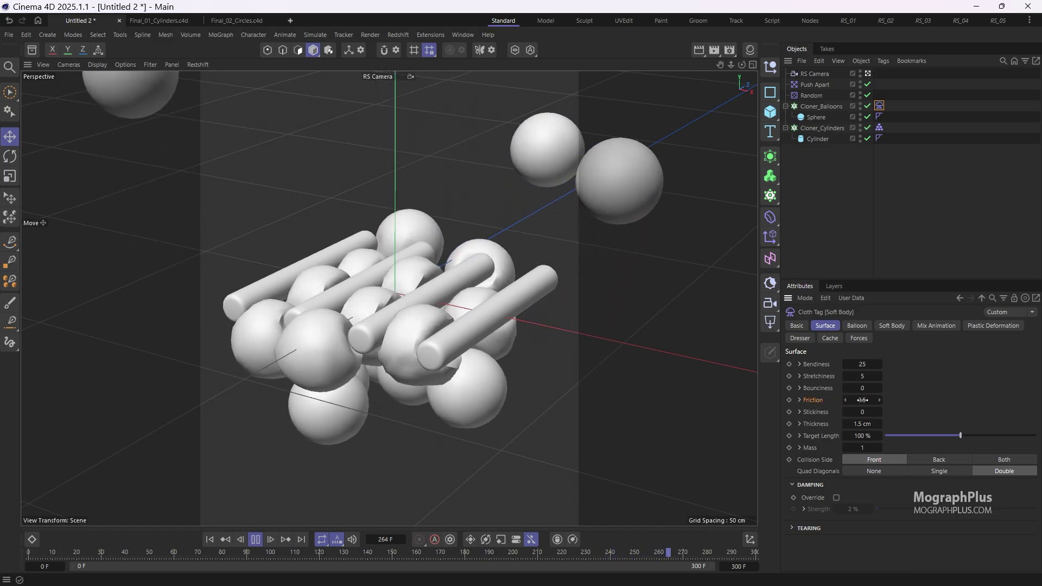
text(0)
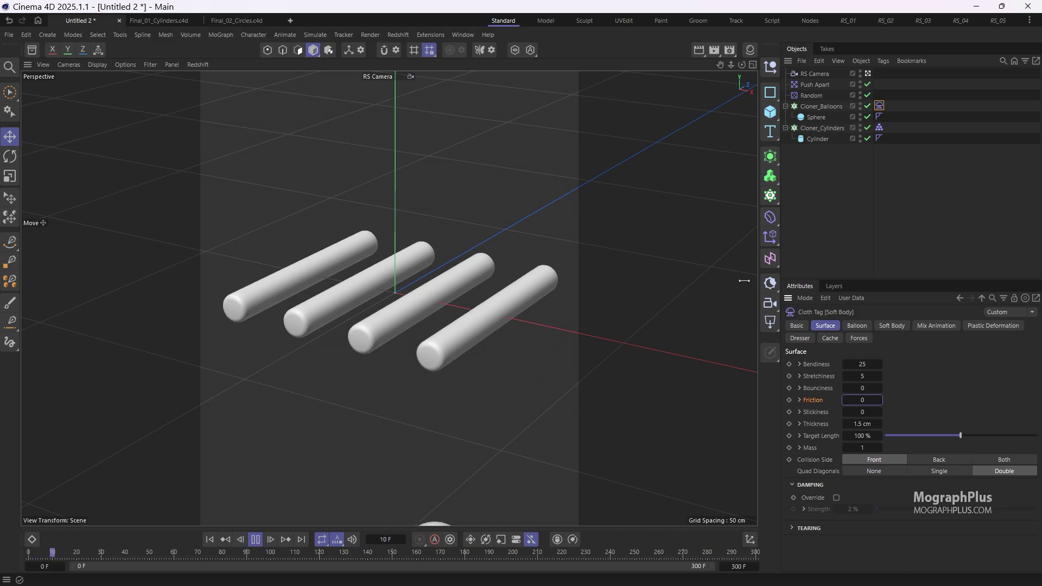
double_click(851, 424)
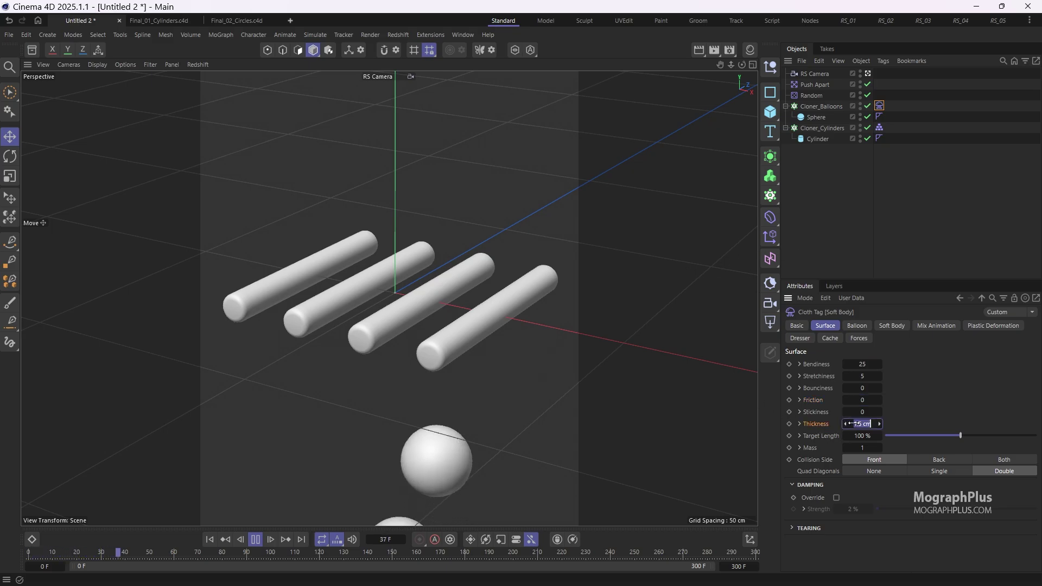
text(0.5)
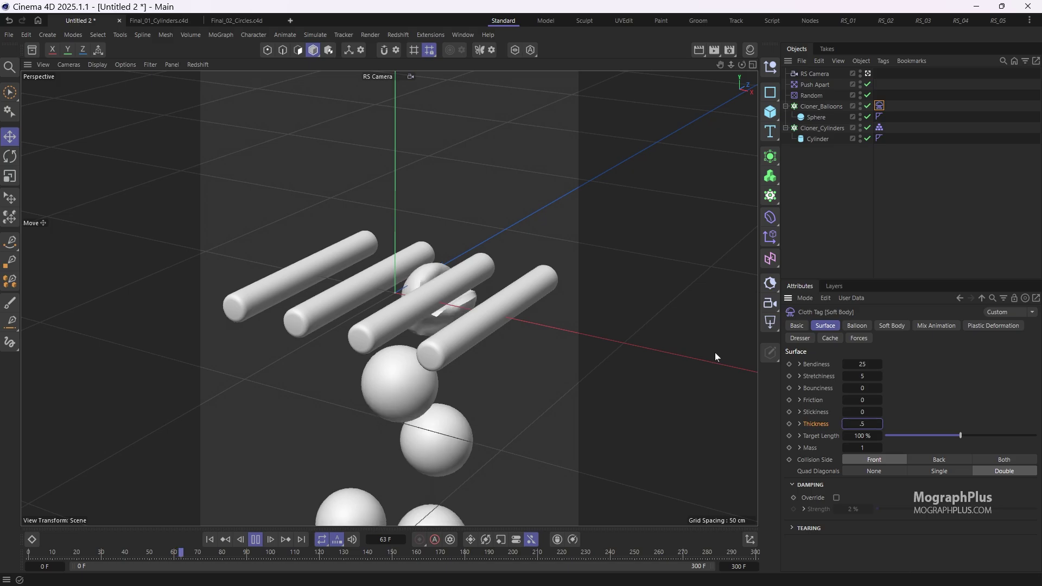
key(Return)
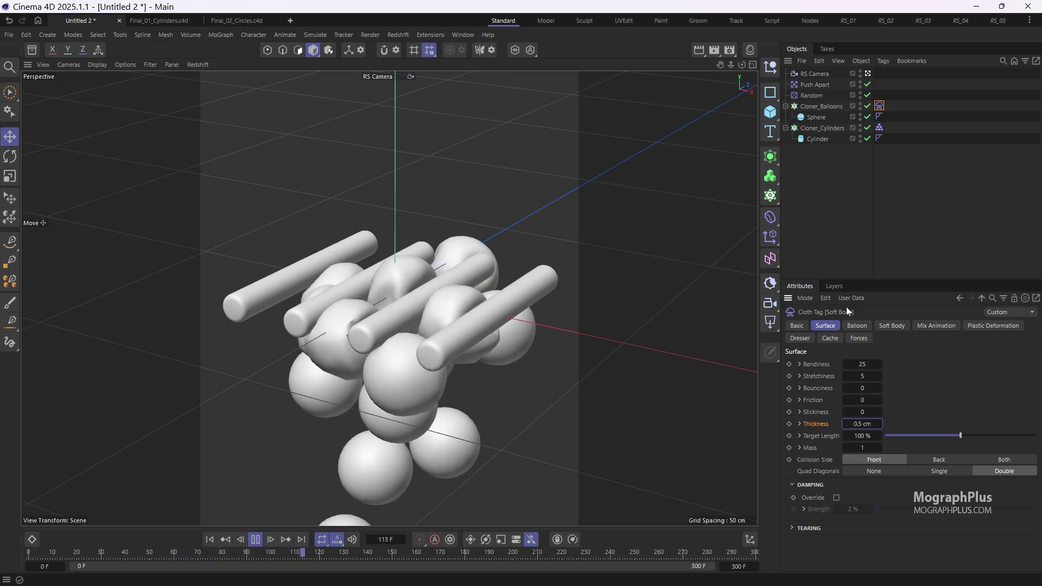
click(879, 127)
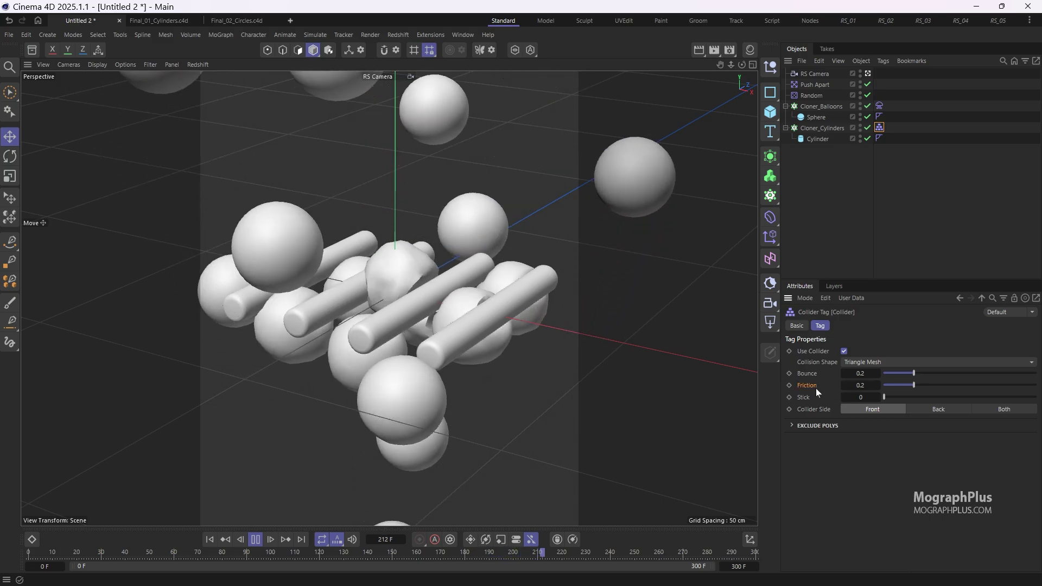
click(860, 385)
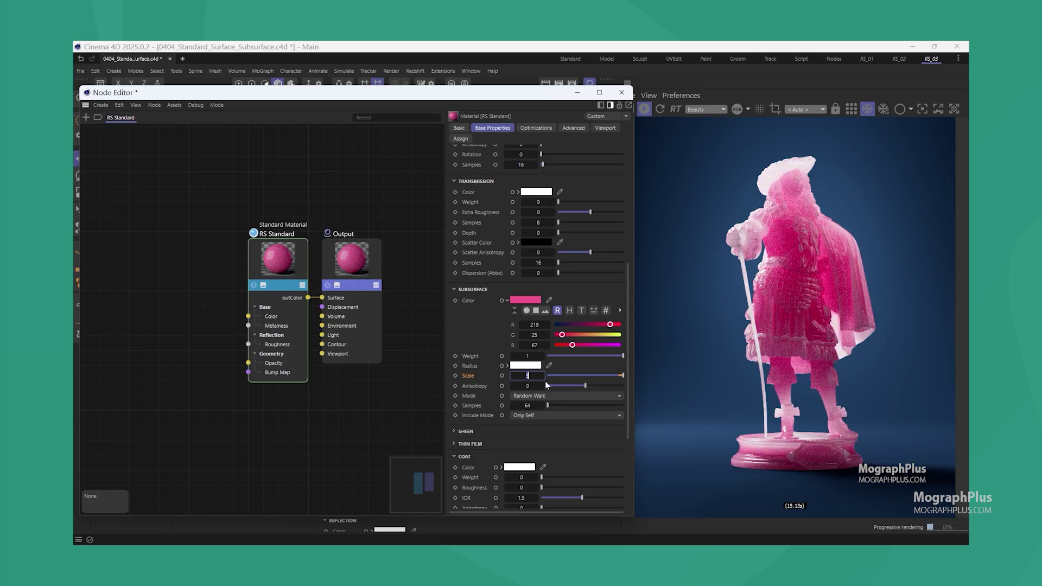
click(564, 441)
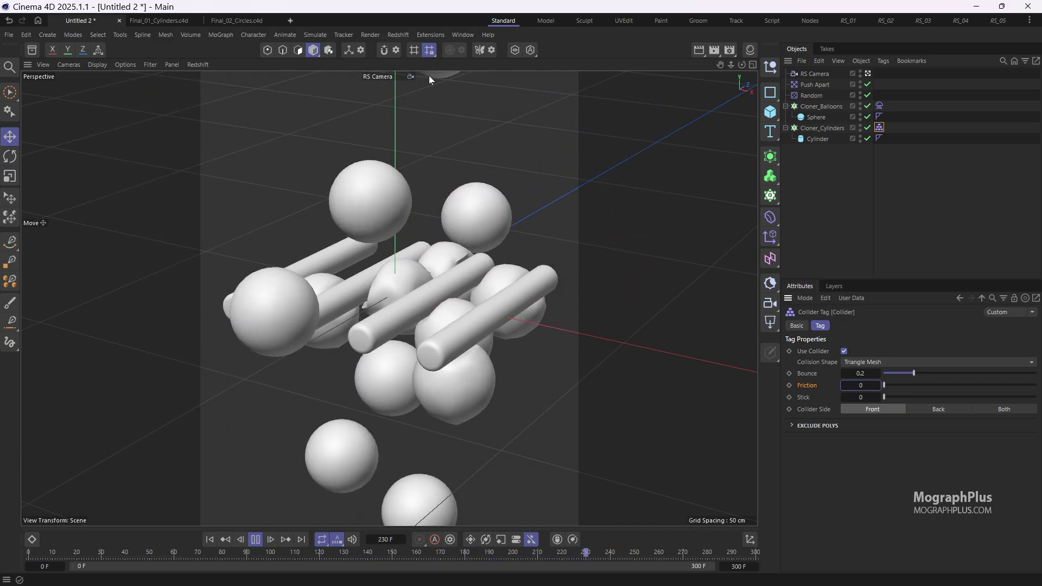
- Switch the viewport to the Default Camera
click(386, 78)
click(418, 86)
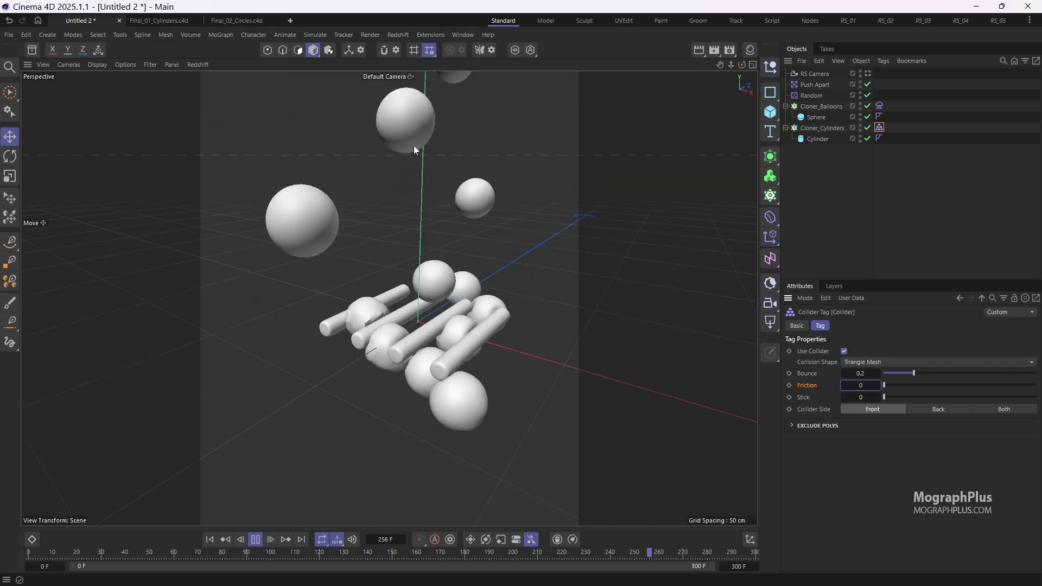
scroll(459, 263, down, 5)
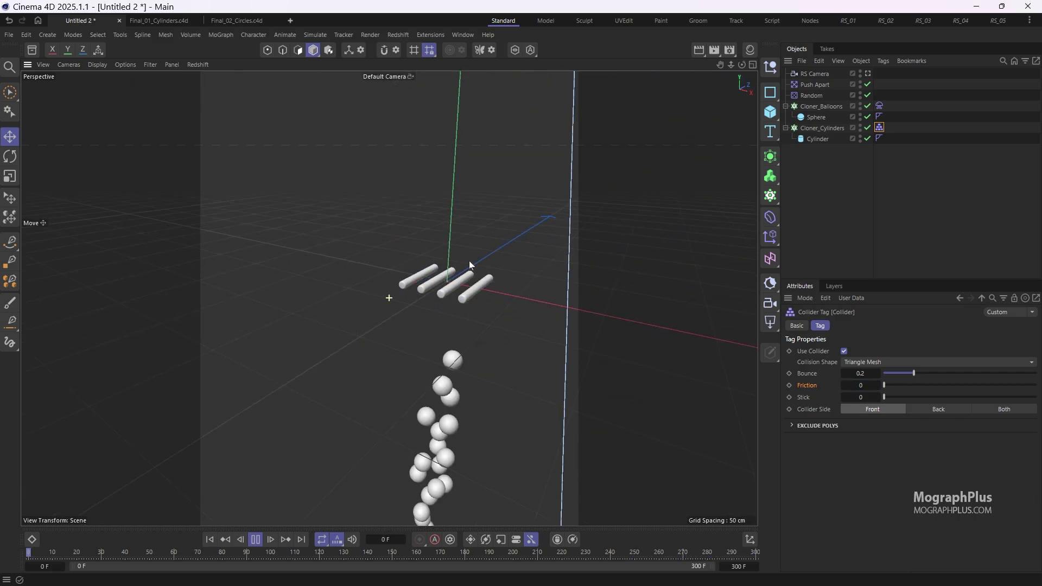
- Add a Cube sized 73 × 1140 × 64 cm
click(770, 112)
scroll(504, 268, down, 5)
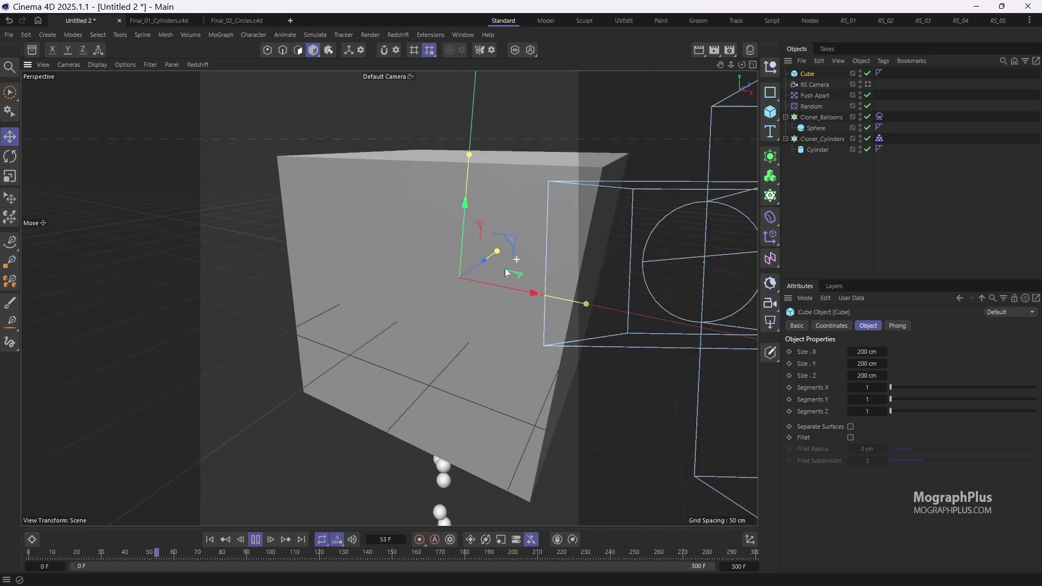
alt+drag(458, 259, 439, 269)
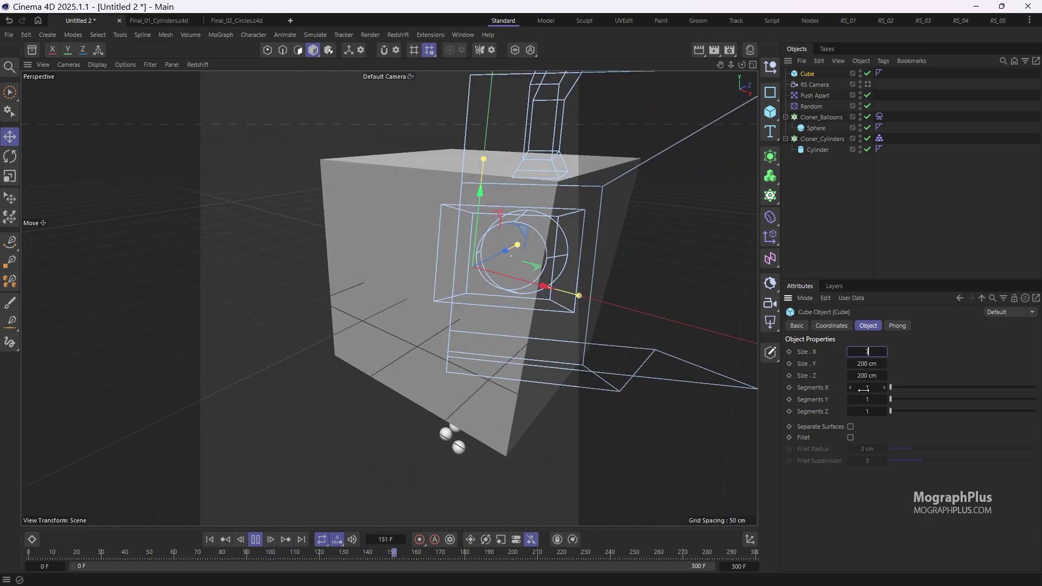
text(73)
key(Return)
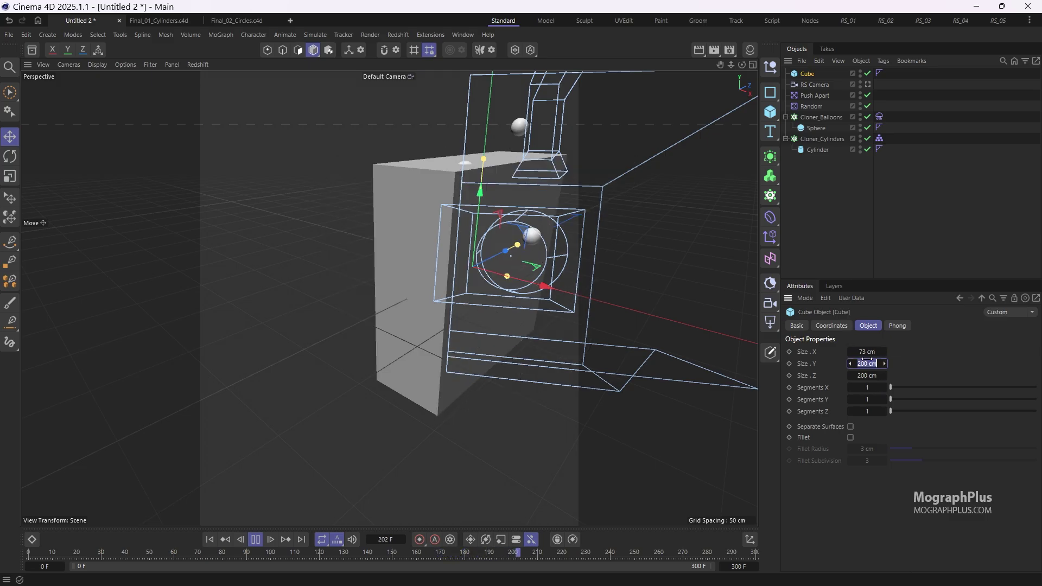
scroll(500, 274, up, 5)
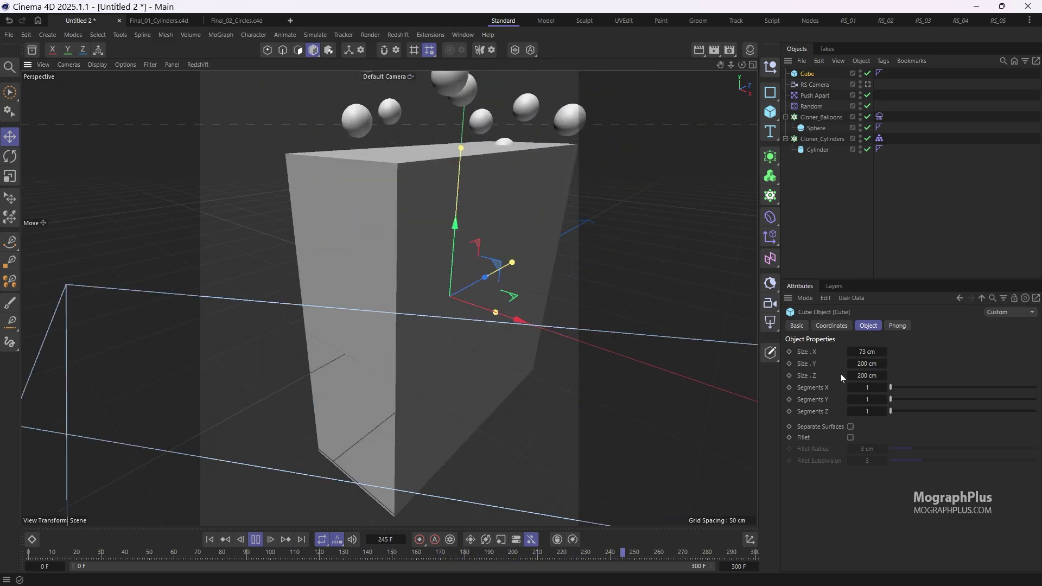
click(863, 365)
text(1140)
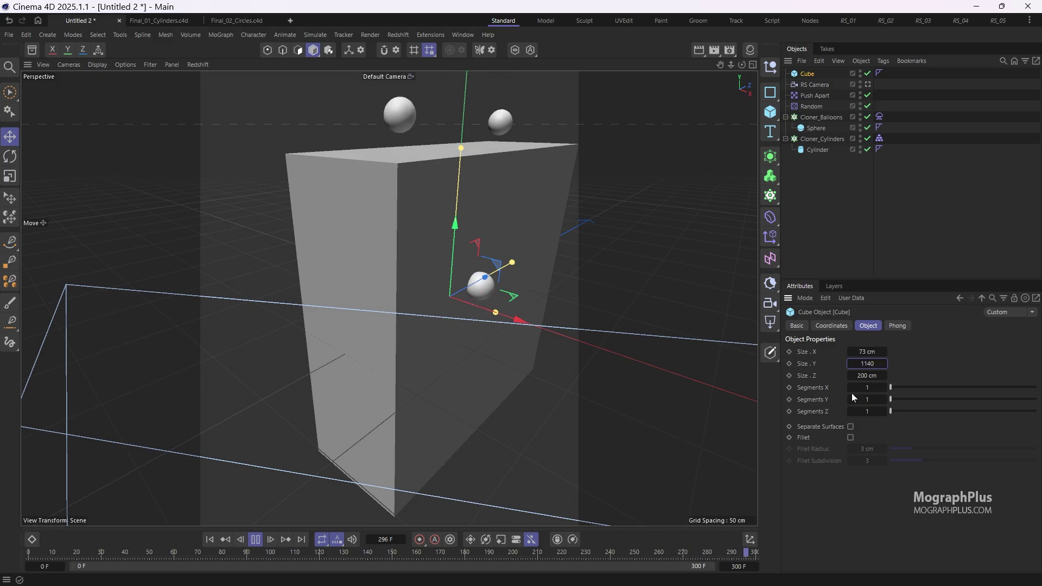
key(Return)
scroll(517, 339, down, 5)
scroll(517, 338, down, 2)
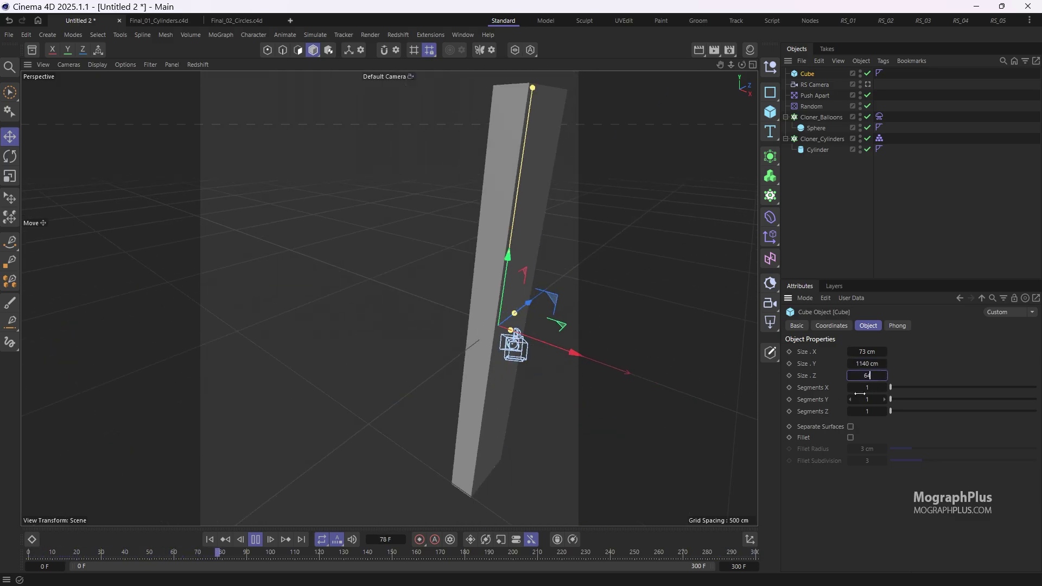
key(Return)
- Display the tall cube as outline lines only
alt+drag(504, 230, 394, 252)
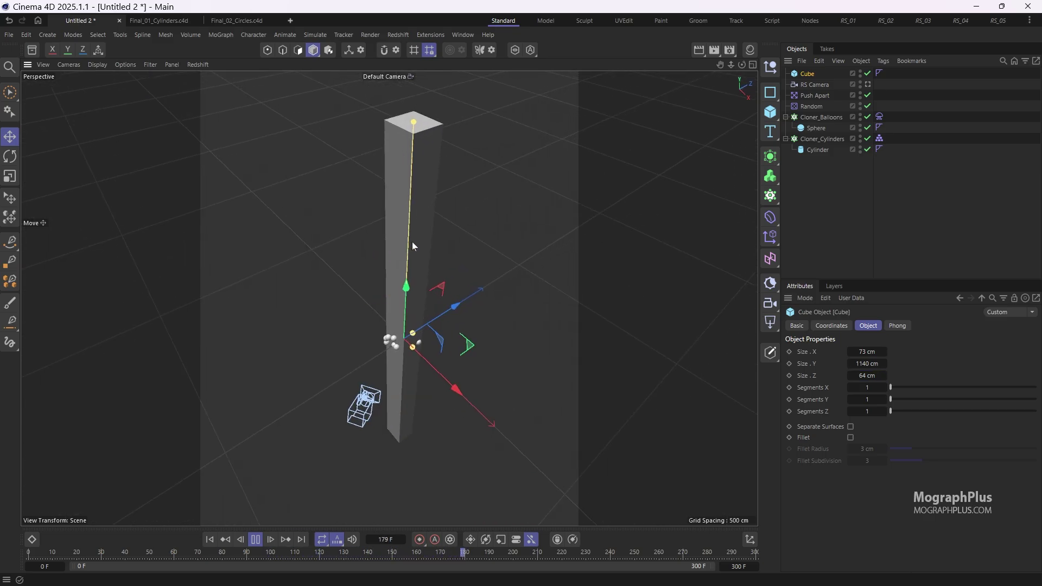
key(n)
key(g)
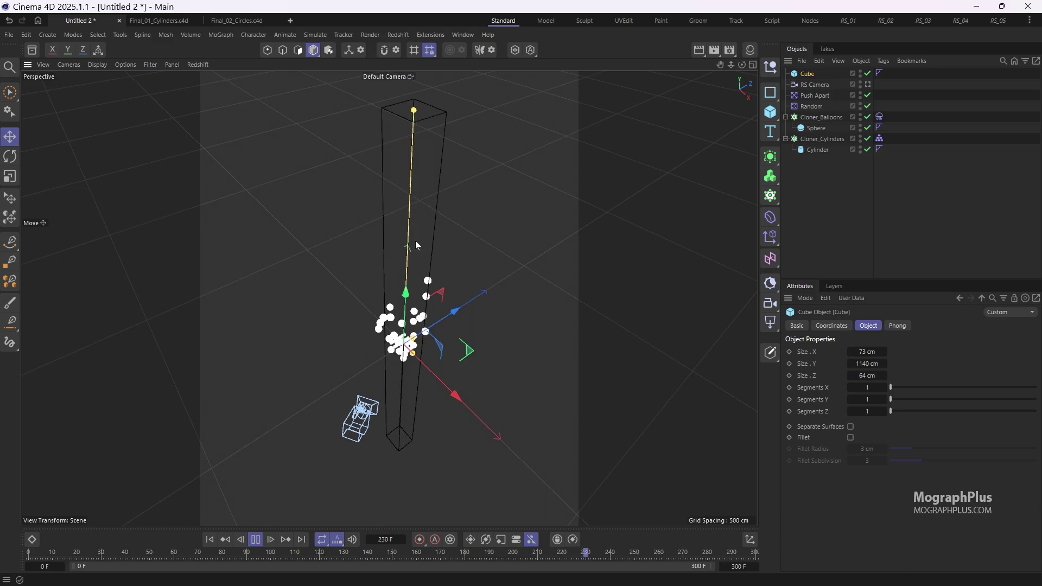
alt+right_drag(365, 285, 439, 286)
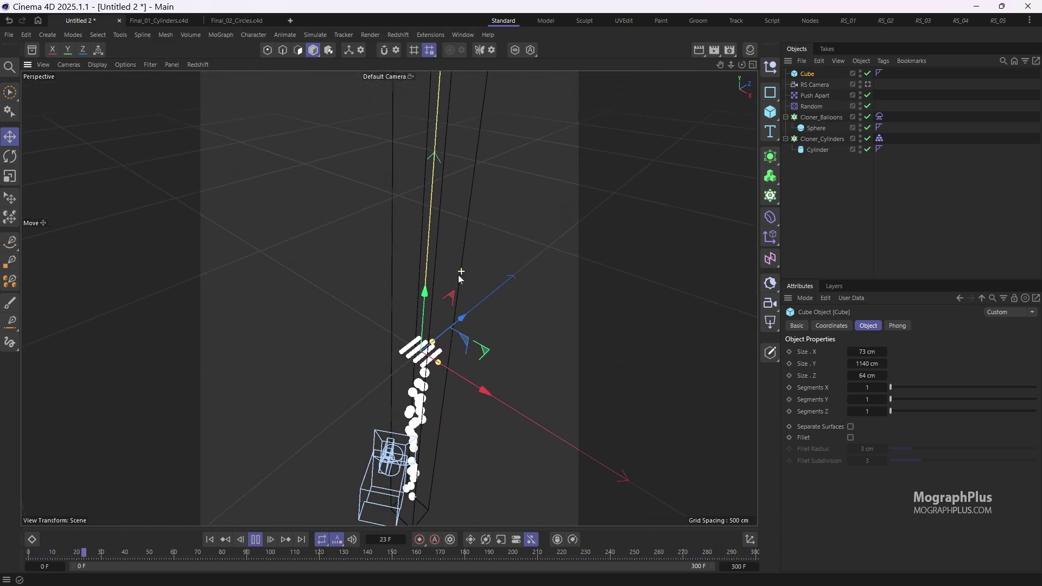
scroll(458, 275, up, 5)
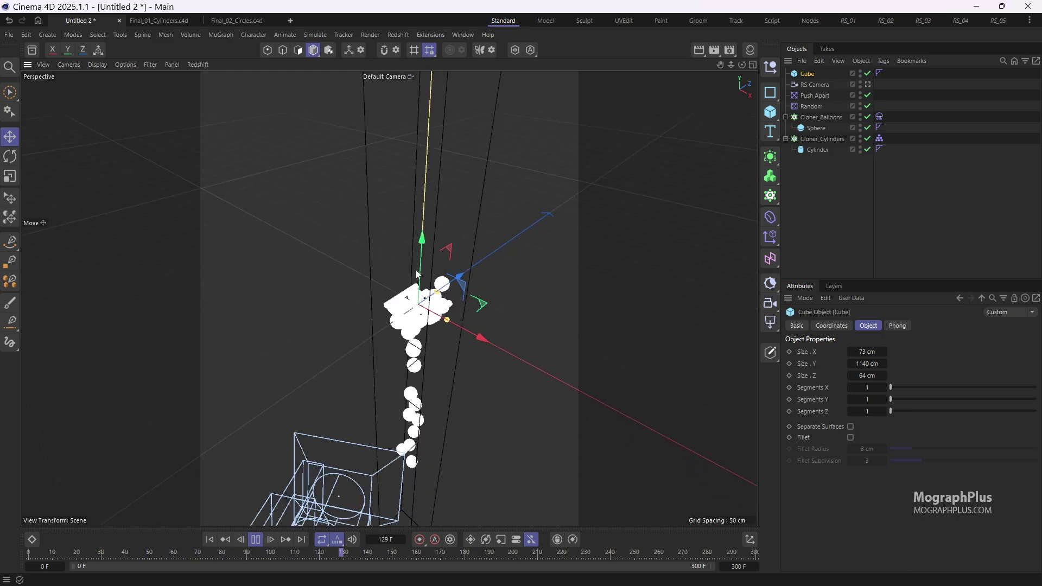
scroll(416, 274, down, 2)
- Rename the cube to Cube_Collider
alt+drag(409, 251, 375, 240)
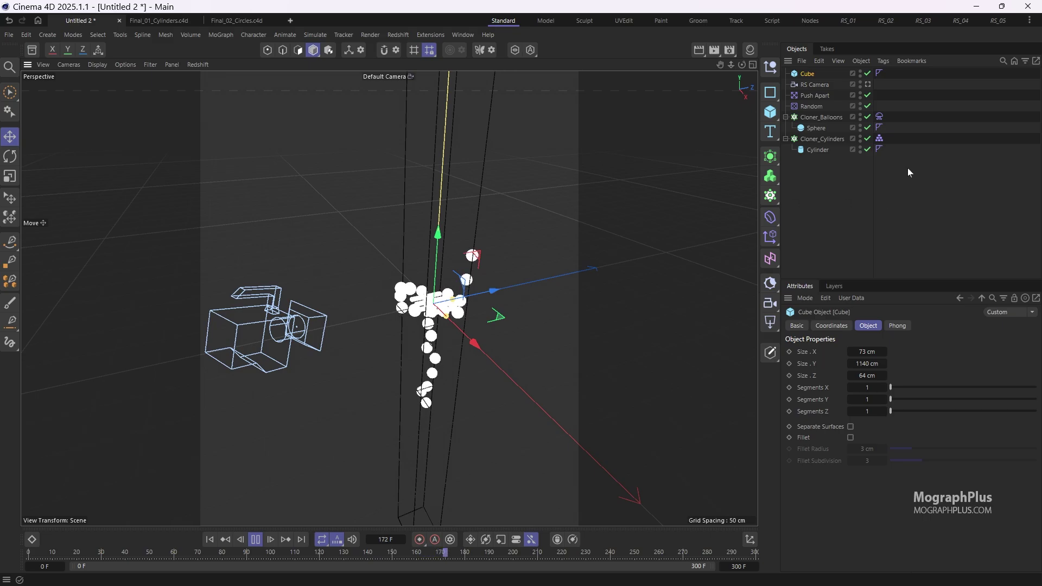
double_click(807, 74)
text(_)
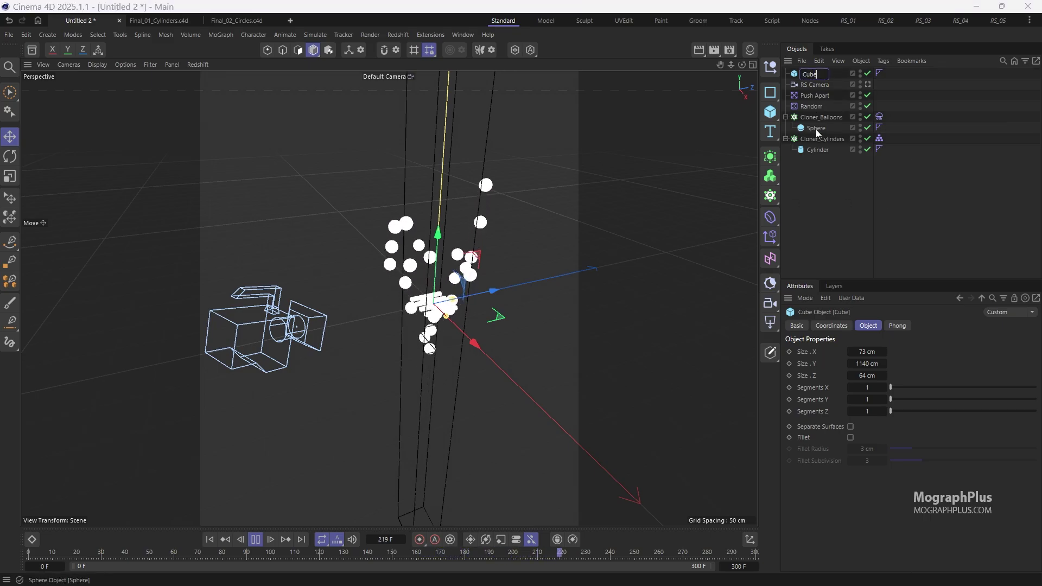
text(Collider)
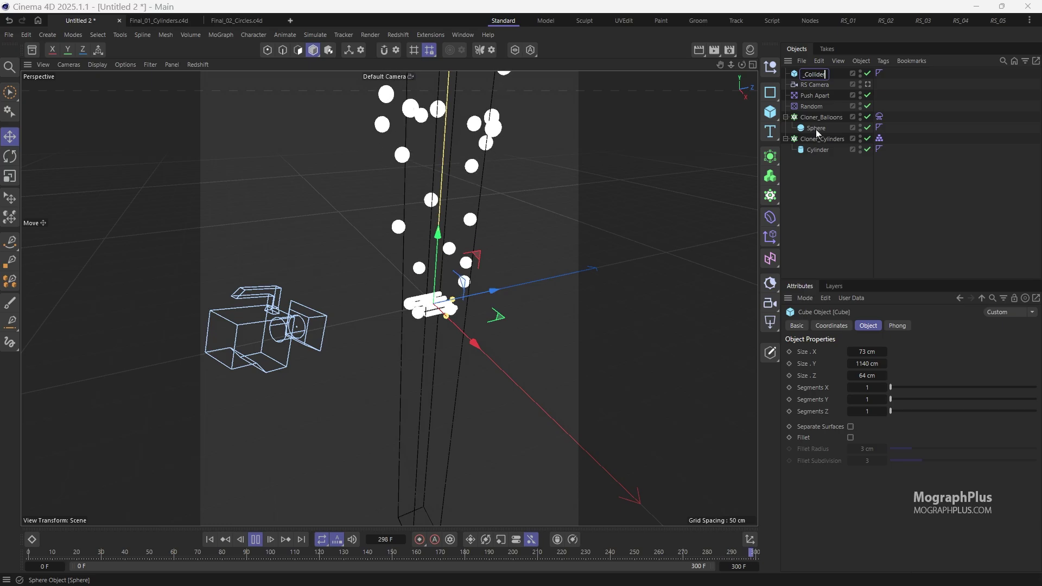
key(Return)
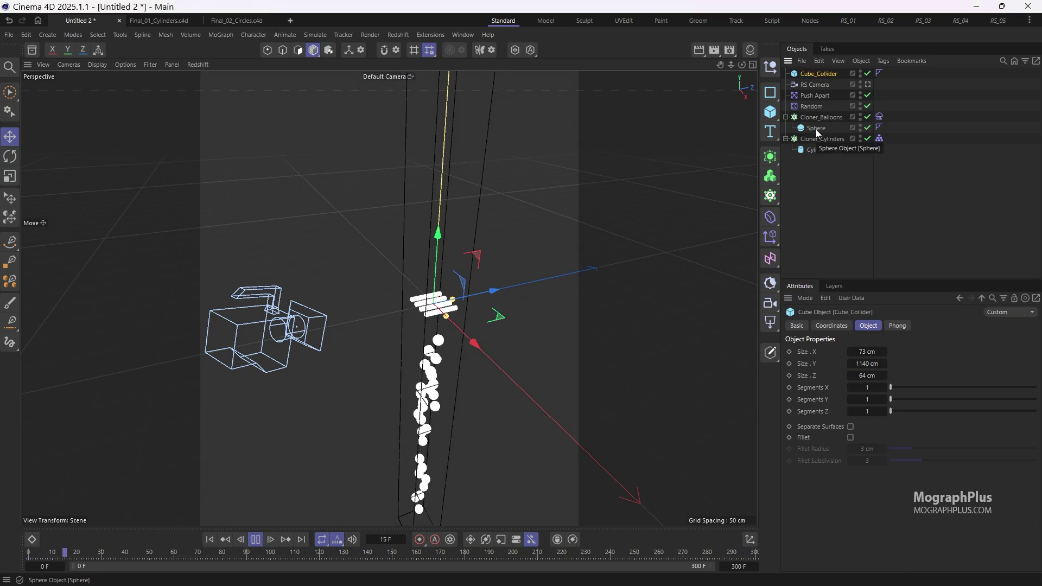
- Add a Collider tag with Collider Side Back, rewind, and view through the RS Camera
right_click(817, 74)
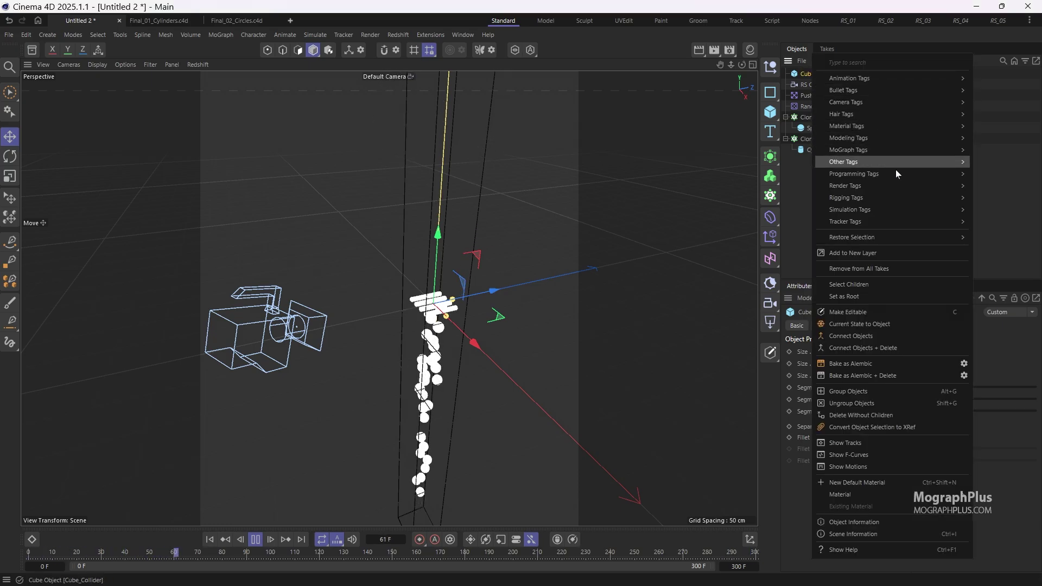
mouse_move(874, 218)
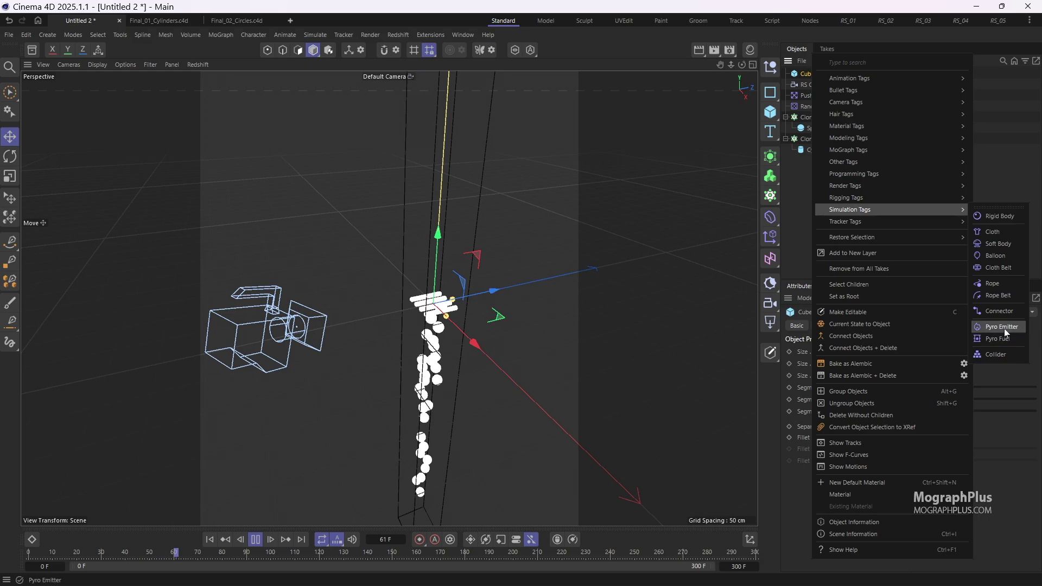
click(1009, 353)
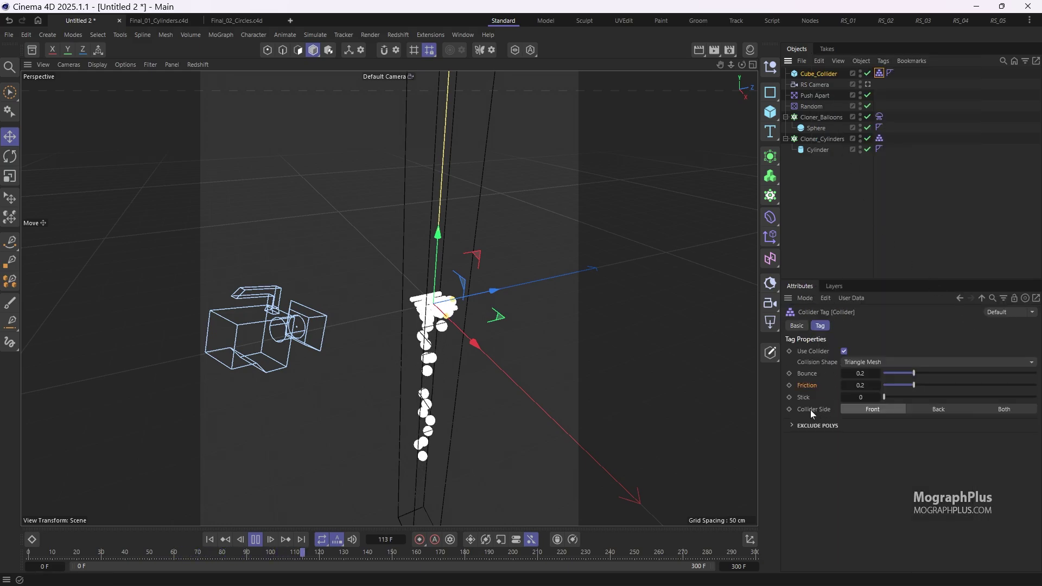
click(936, 409)
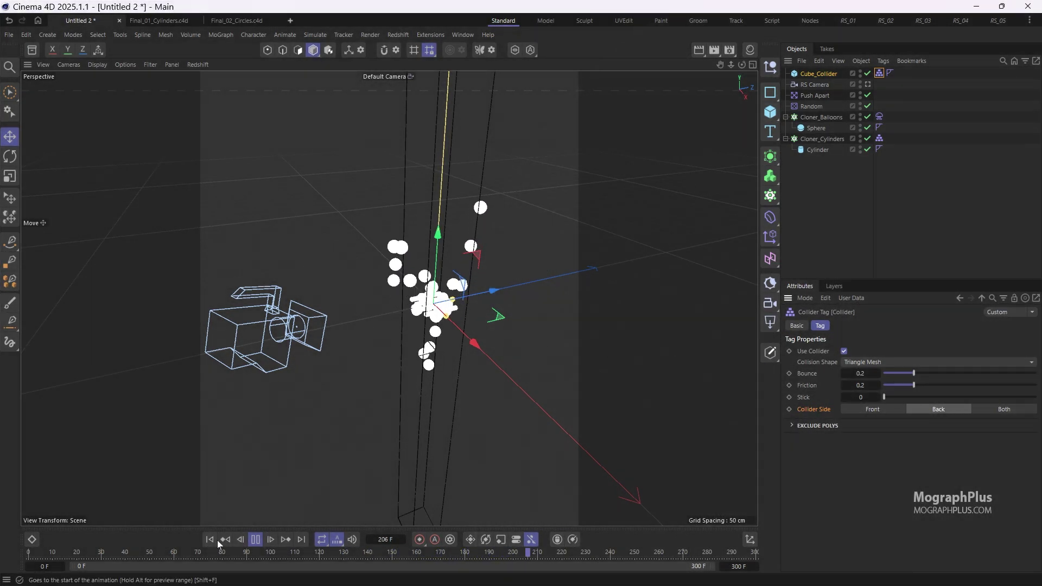
click(210, 539)
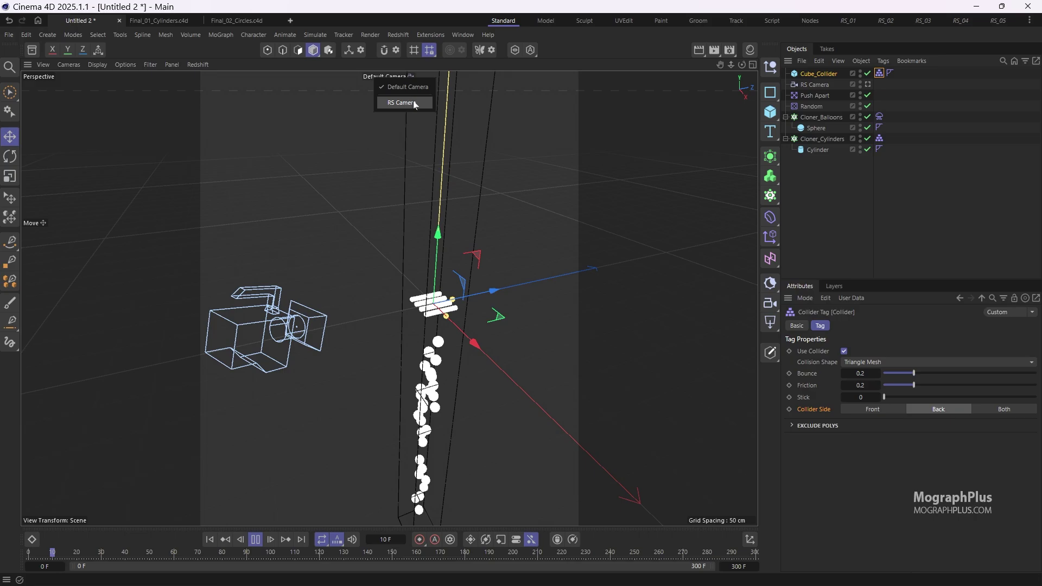
click(412, 101)
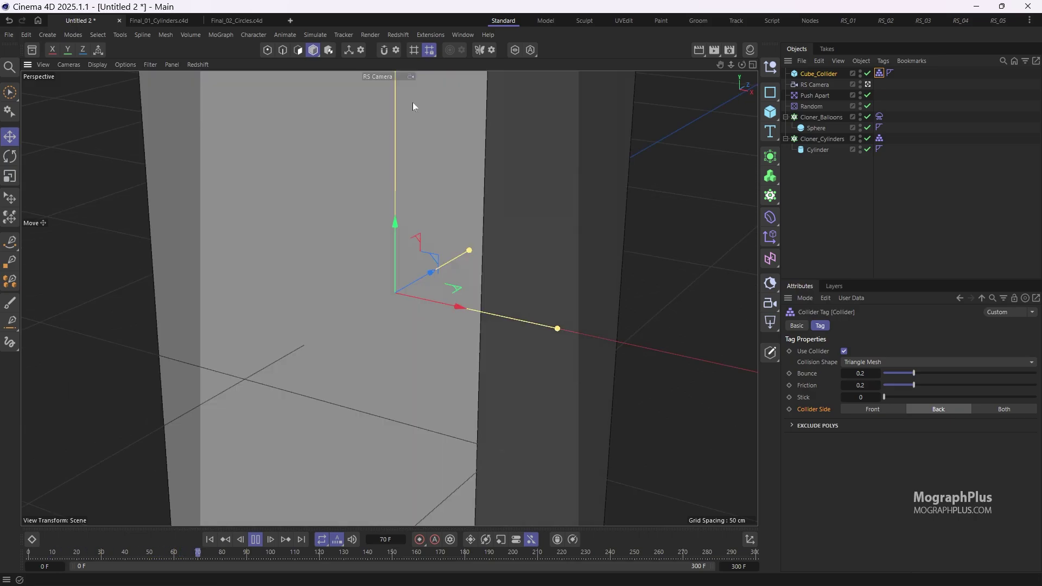
- Add a Display tag to Cube_Collider with the Shading Mode override set to Lines
right_click(832, 76)
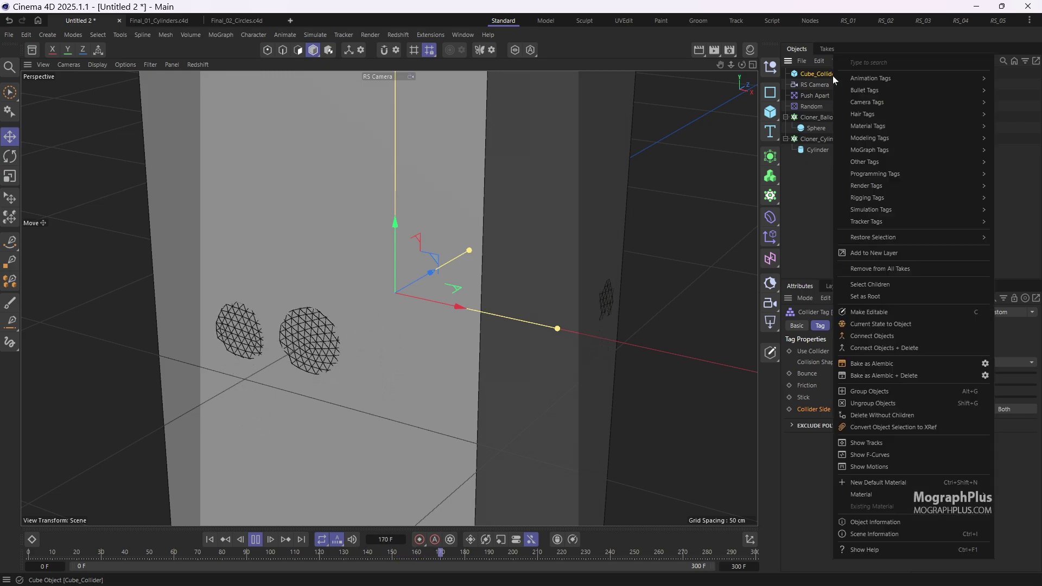
click(823, 76)
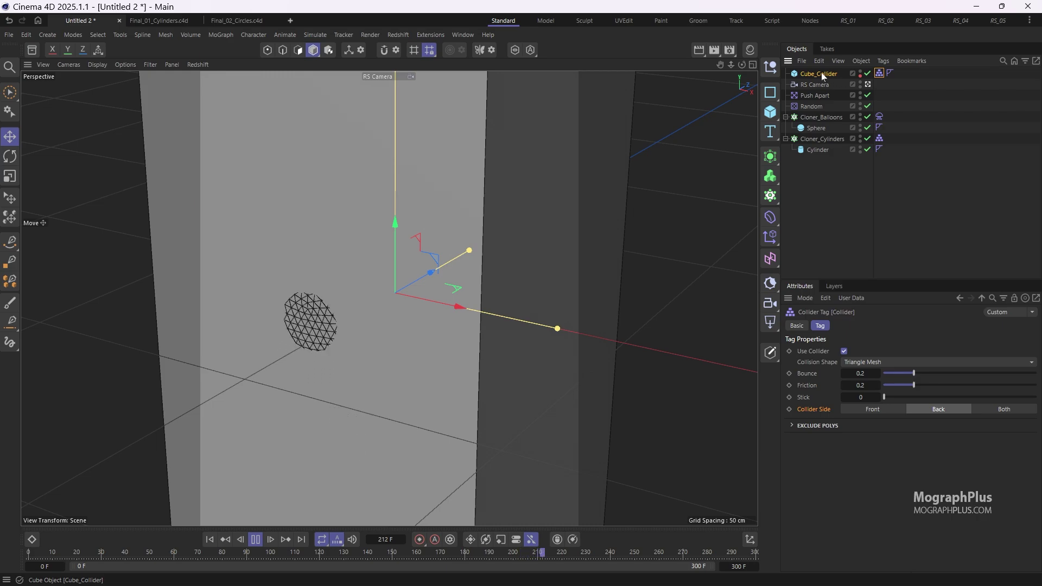
right_click(820, 74)
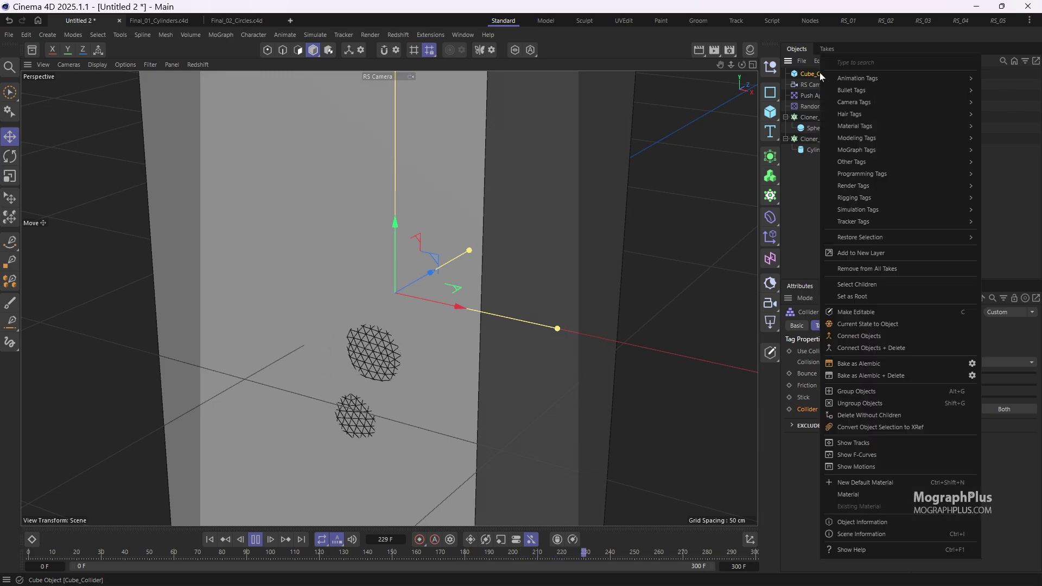
text(dis)
mouse_move(848, 73)
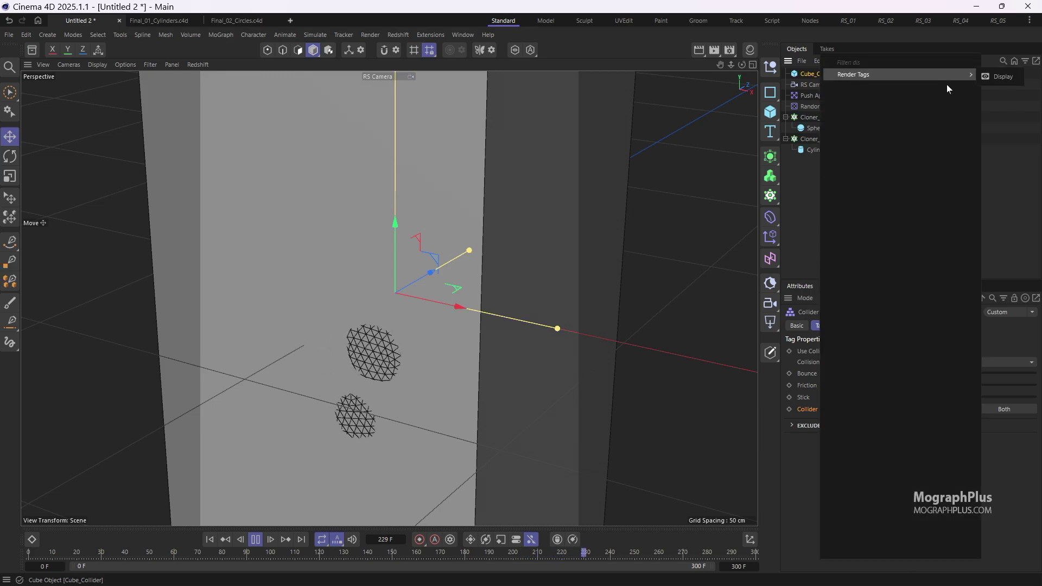
click(1007, 76)
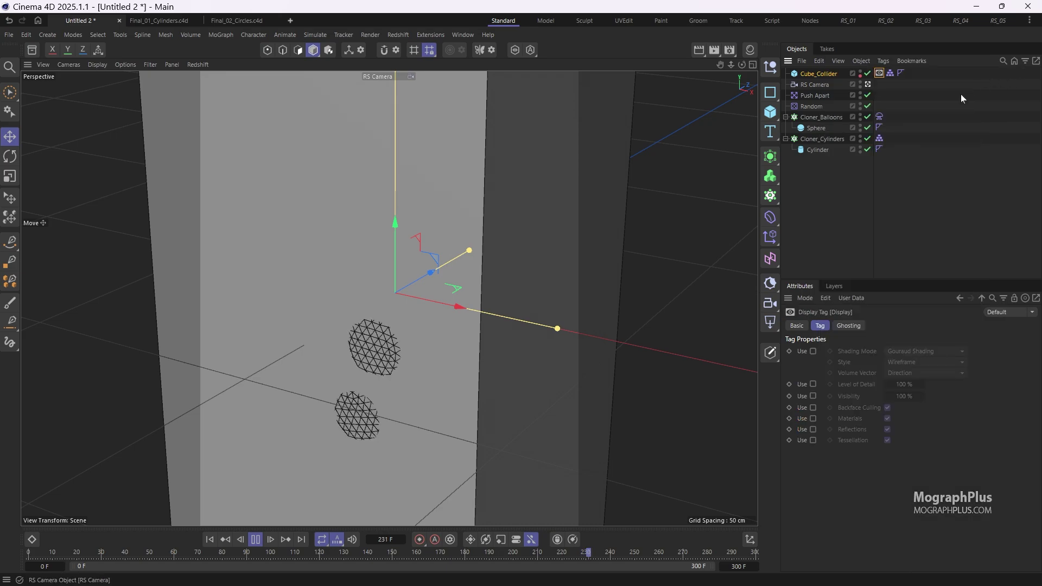
click(813, 351)
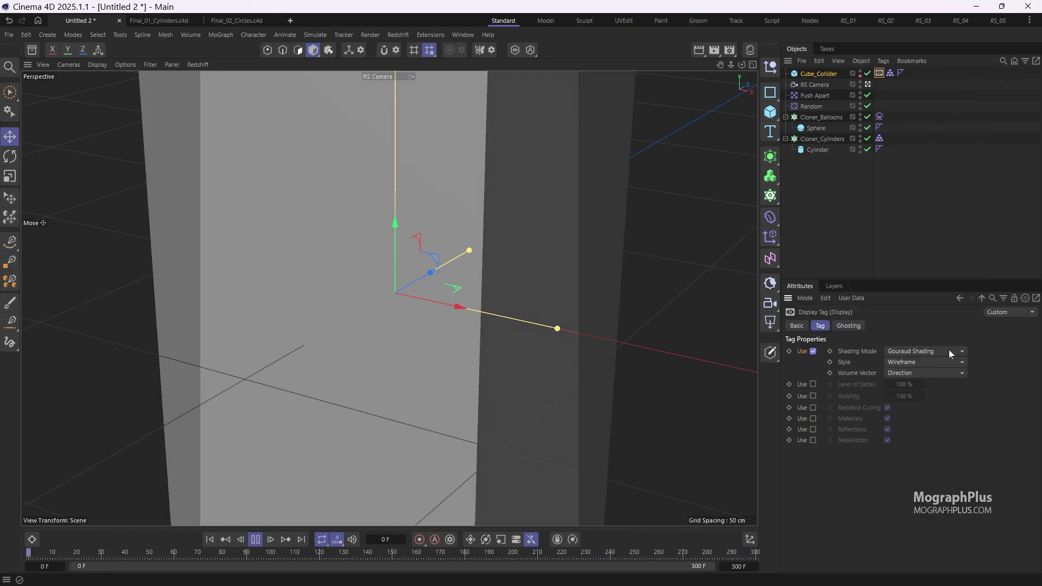
click(948, 351)
click(922, 448)
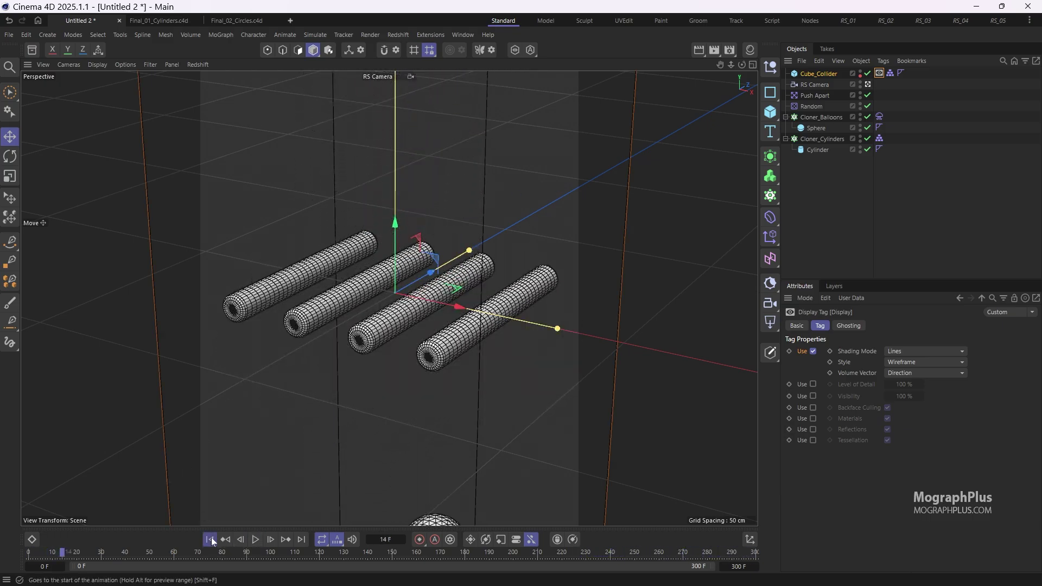
- Open the balloons' cloth tag Soft Body settings and switch the viewport to Gouraud Shading
click(879, 117)
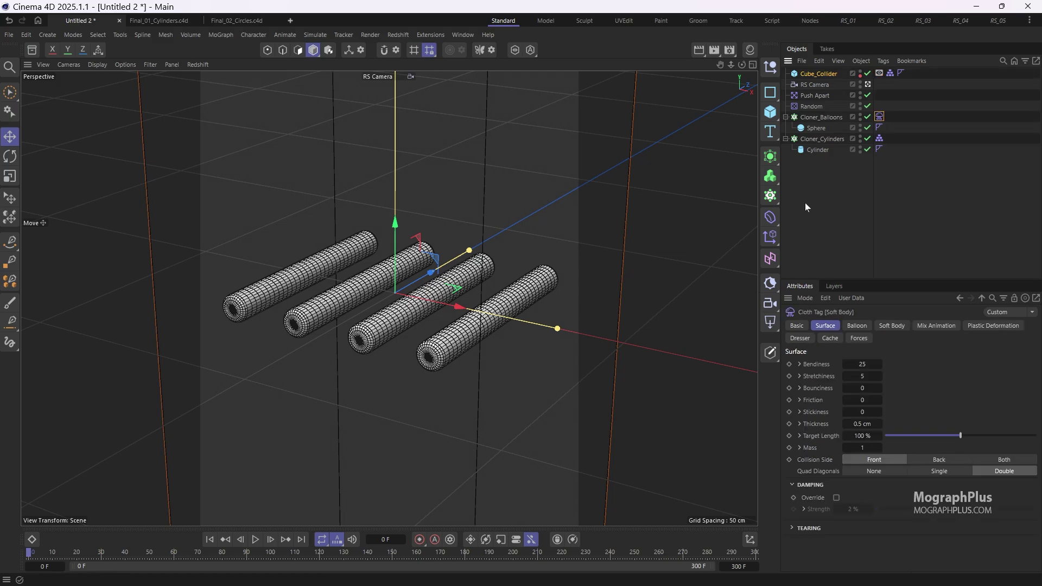
click(892, 325)
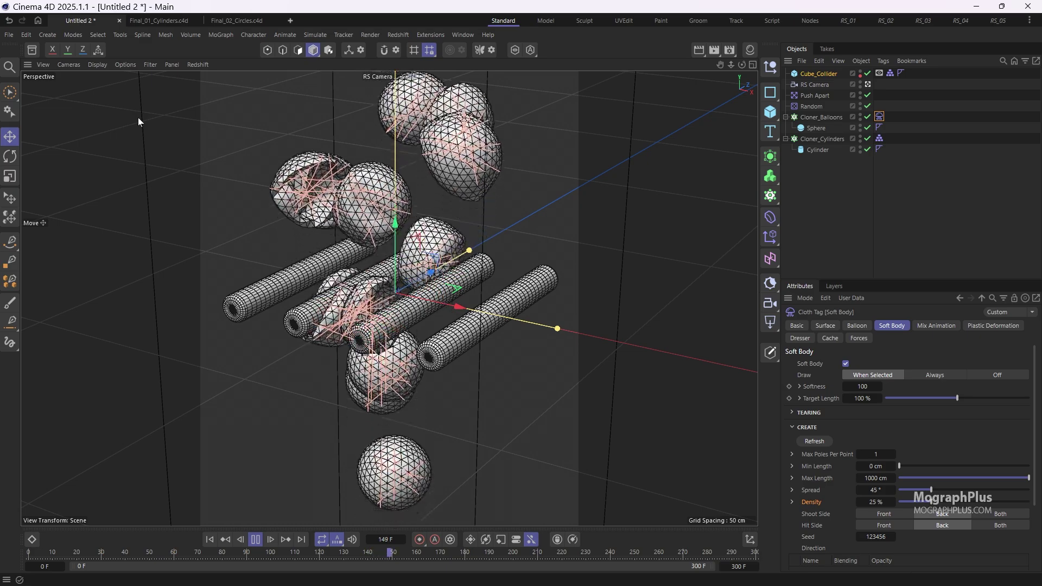
click(103, 65)
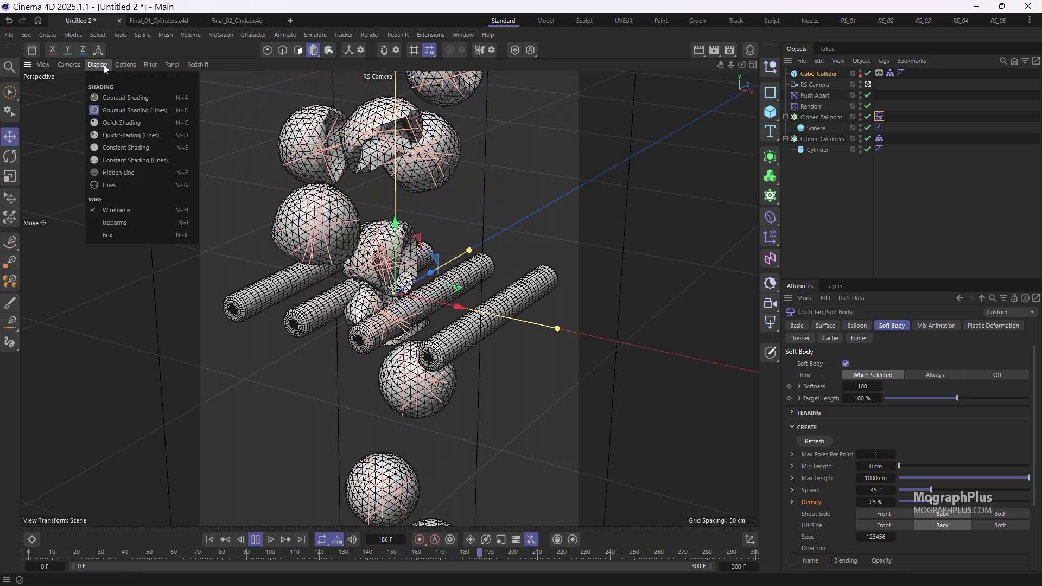
click(125, 98)
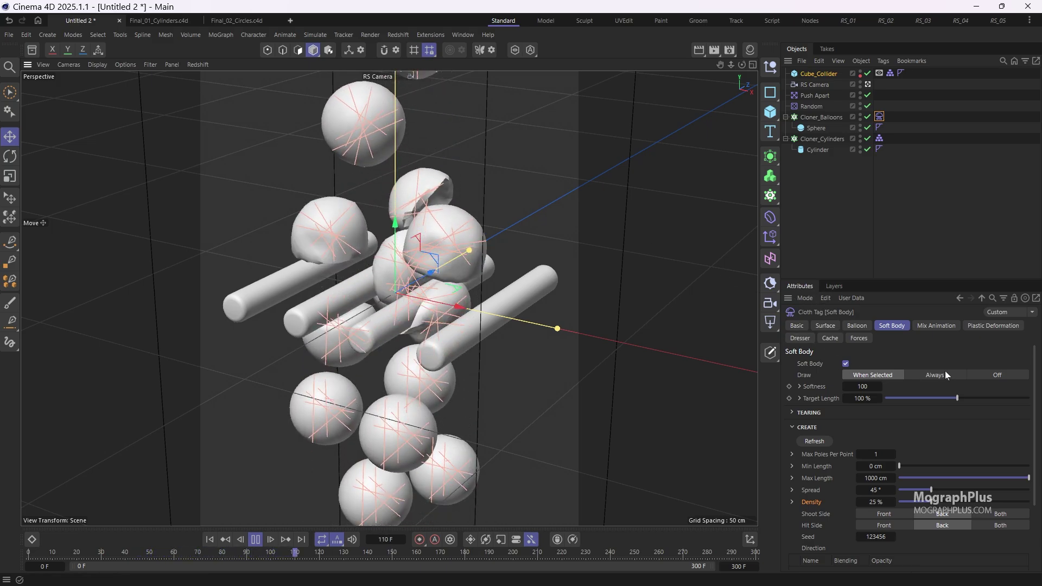
- Enable Balloon on the balloons' soft body with Overpressure 4
click(857, 325)
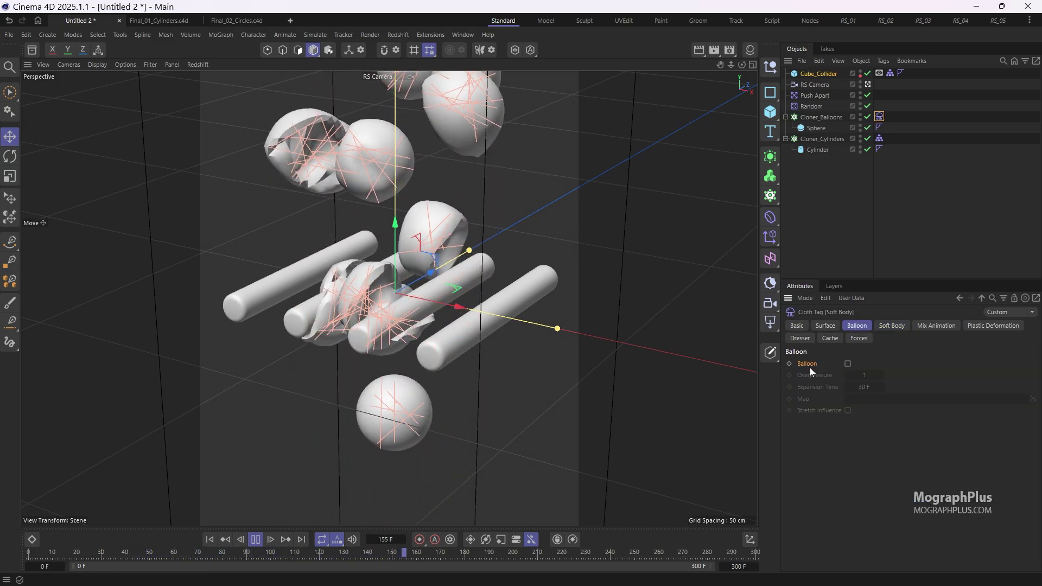
click(847, 364)
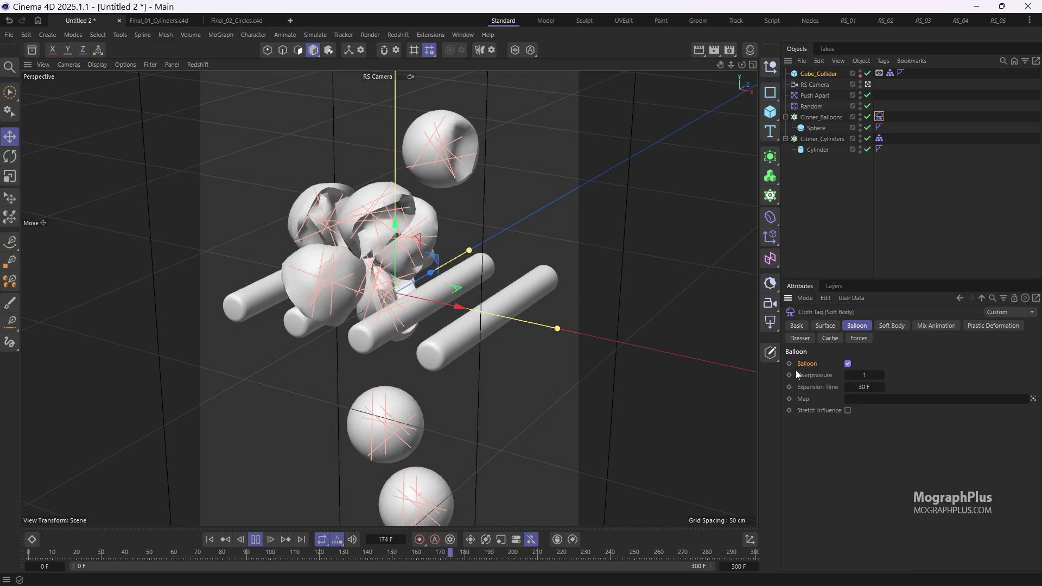
click(864, 375)
text(4)
key(Return)
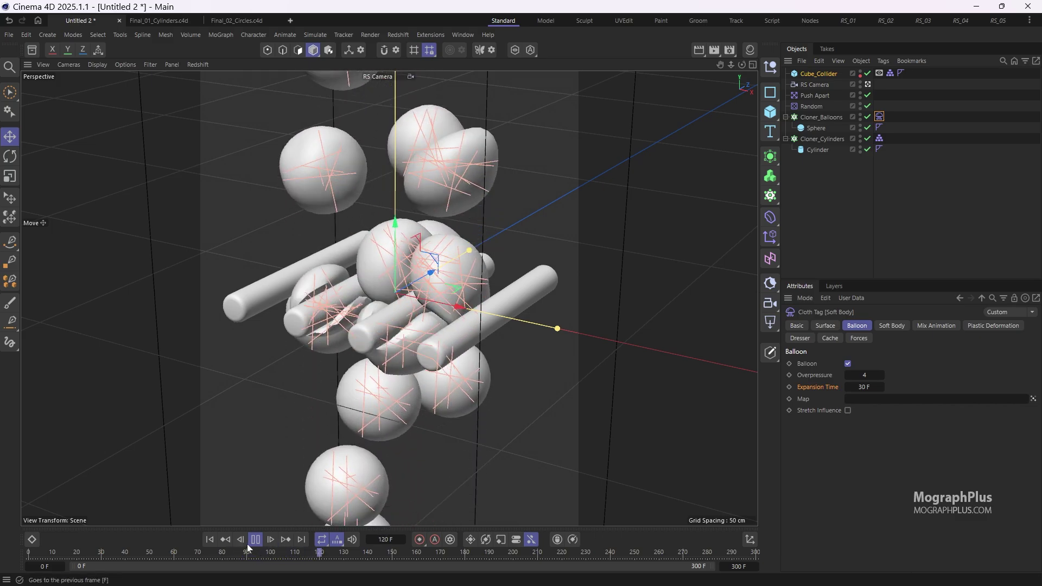
- Rewind and replay the simulation to watch the balloons inflate
click(255, 539)
click(225, 539)
click(252, 540)
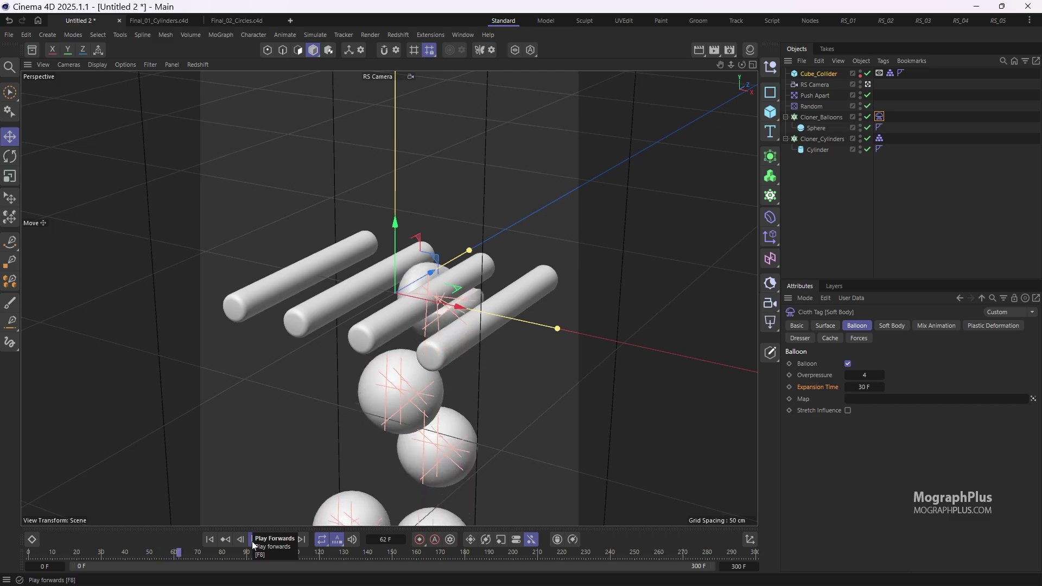
- Parent Cloner_Balloons under a Subdivision Surface and enable Simulate Before Generators in project settings
click(253, 540)
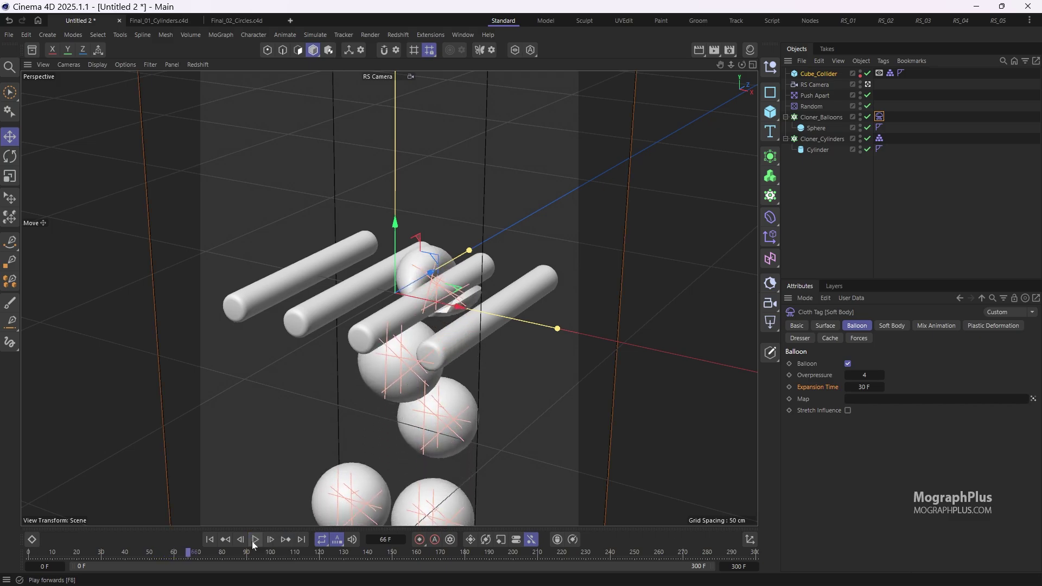
click(830, 119)
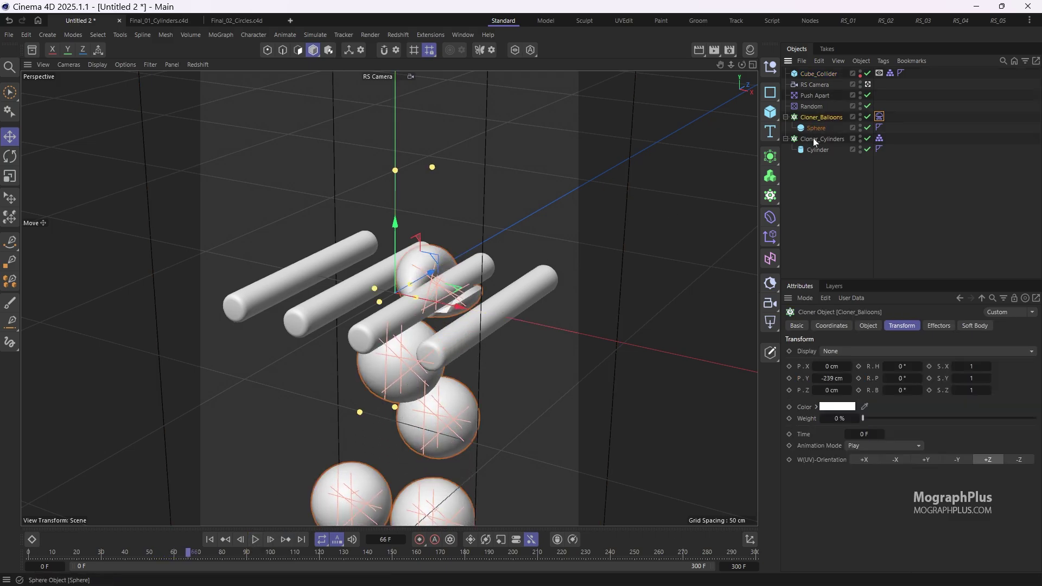
click(771, 158)
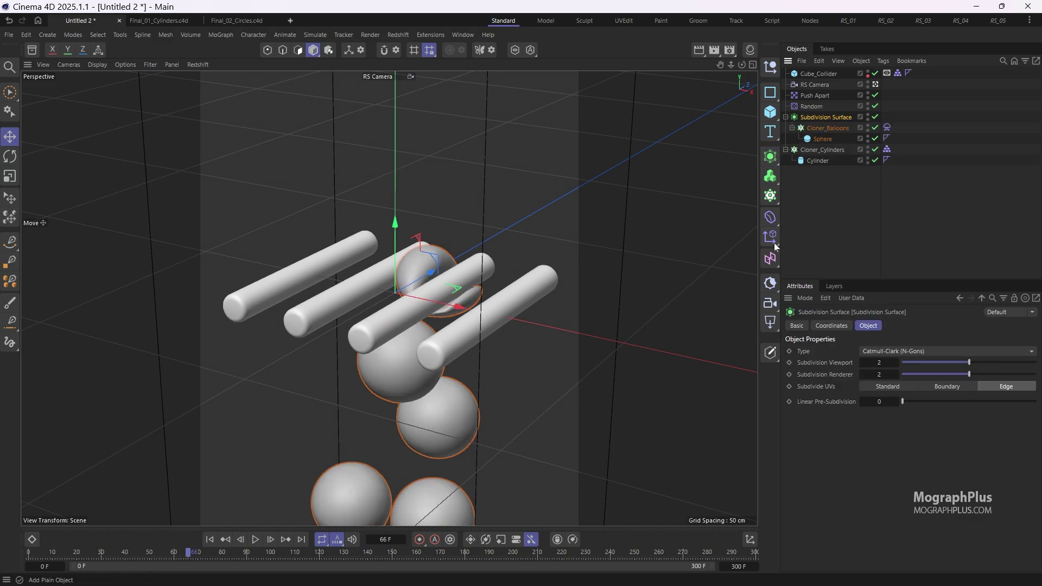
key(ctrl+d)
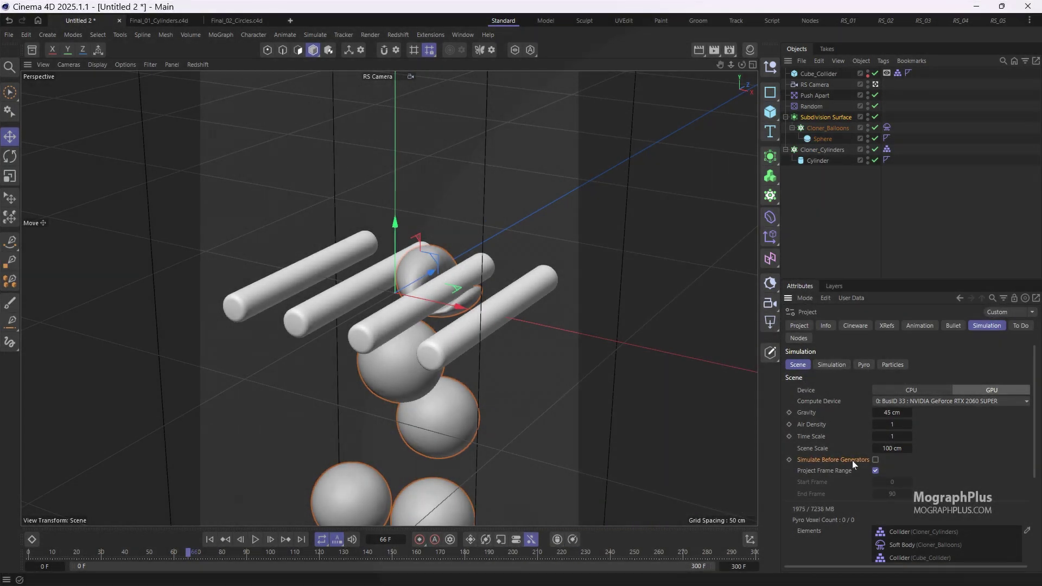
click(877, 461)
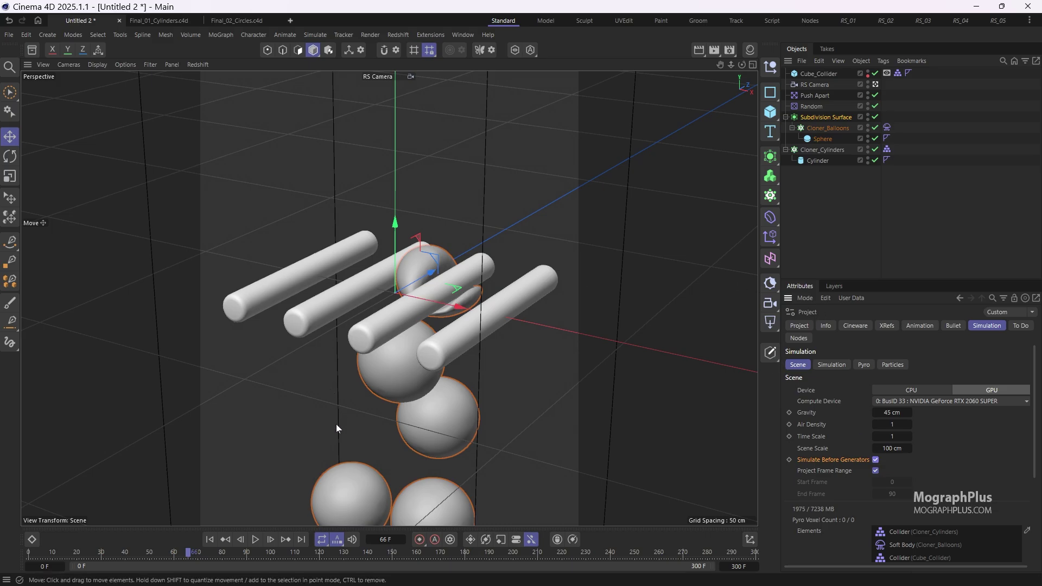
- Replay the simulation from the start and extend the animation end frame to 400
click(209, 539)
key(F8)
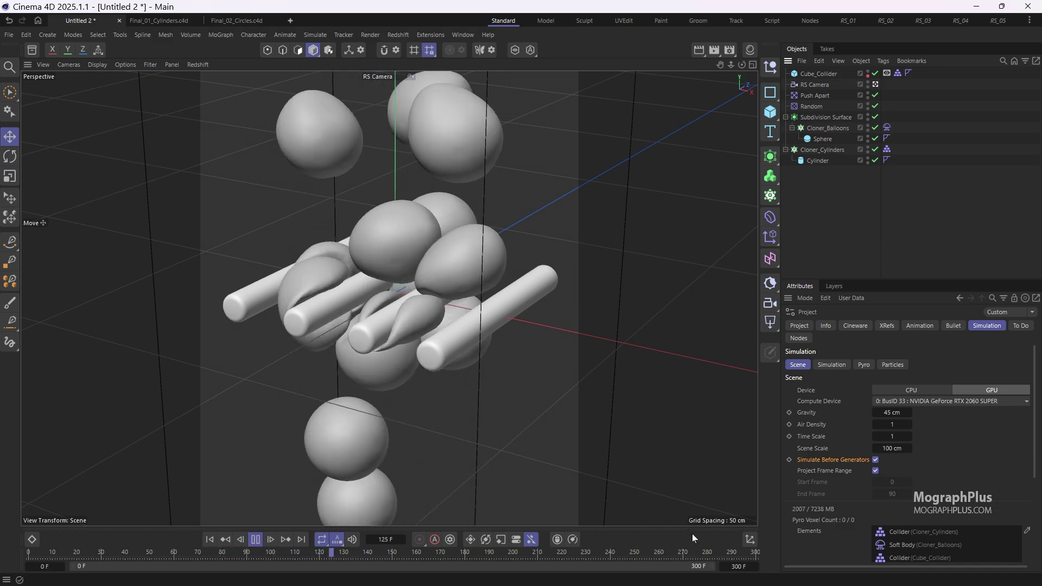
click(739, 566)
text(400)
key(Return)
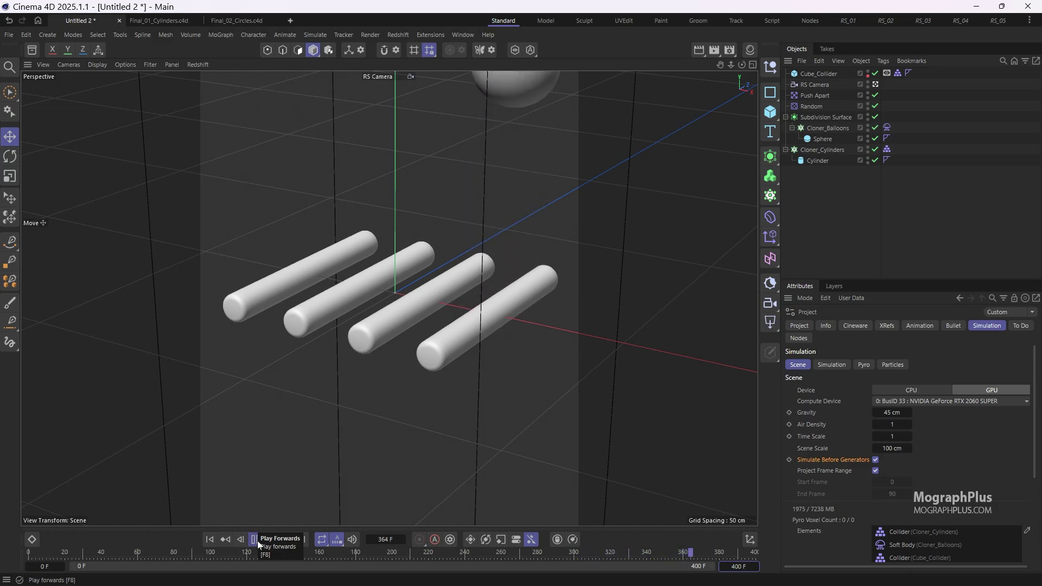
- Cache the balloons' soft-body simulation for the whole scene, then scrub to frame 90
click(258, 541)
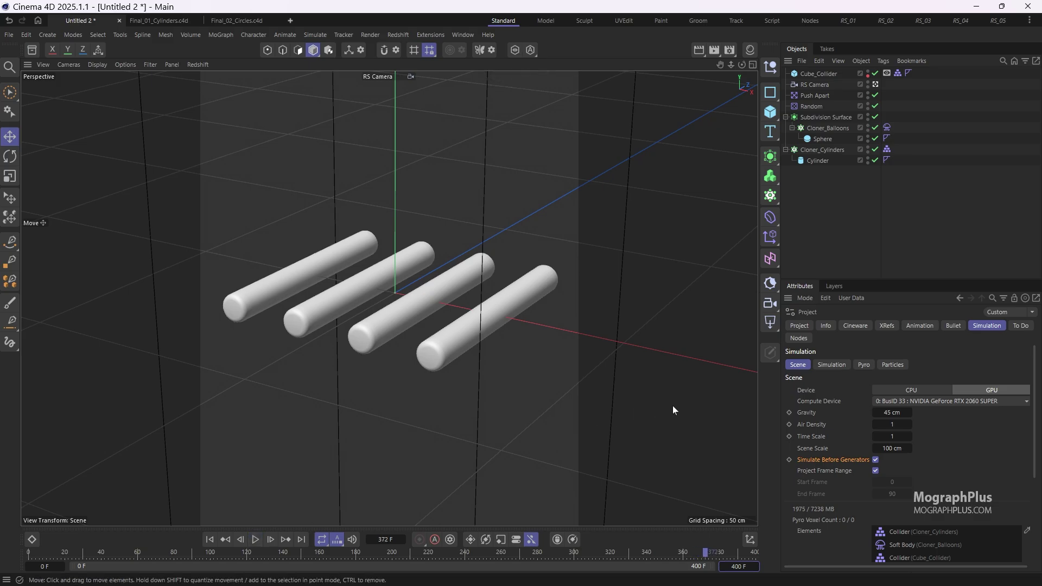
click(886, 127)
click(830, 338)
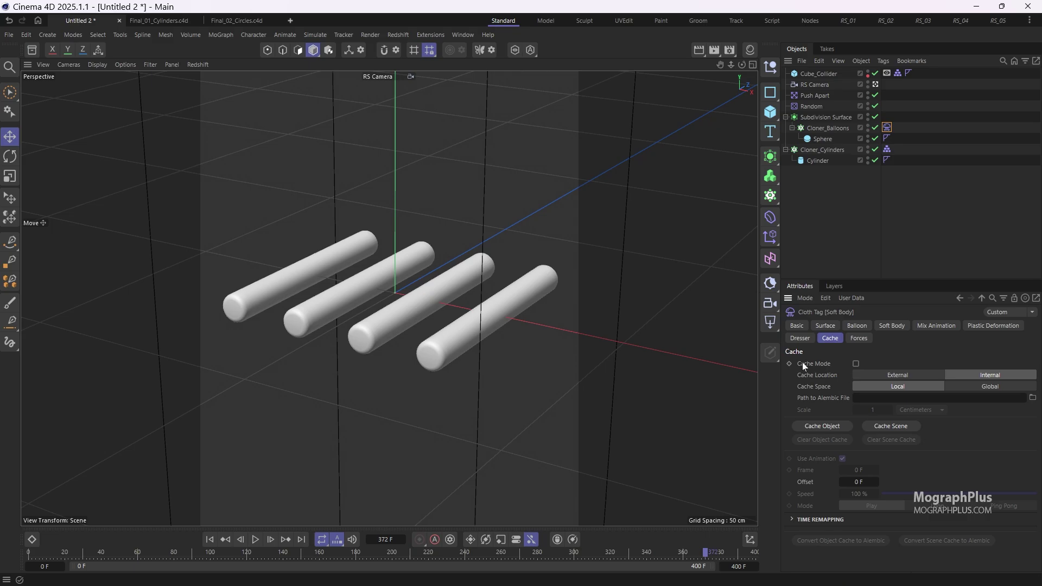
click(970, 373)
click(891, 426)
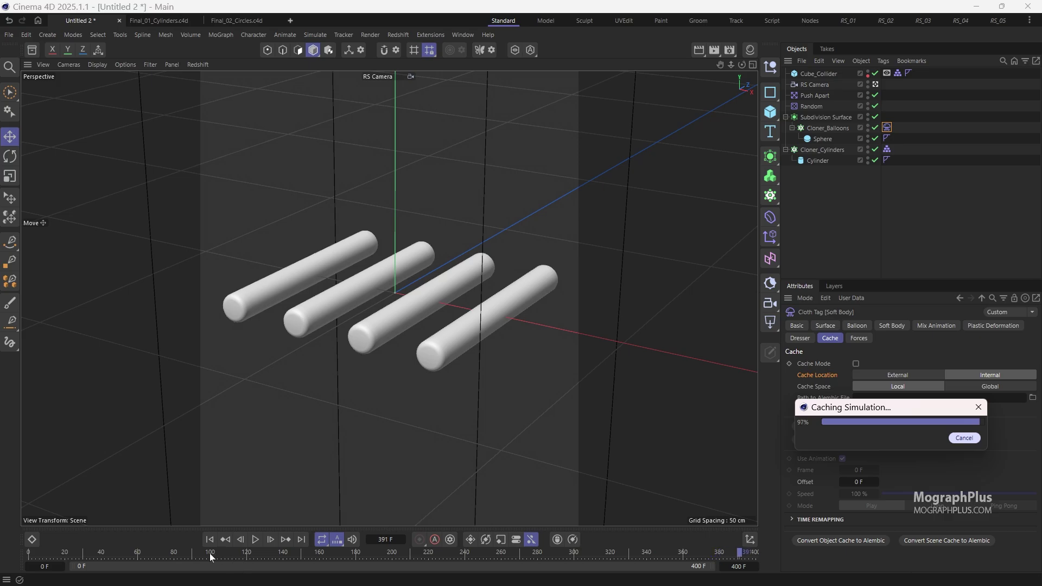
mouse_move(211, 554)
mouse_down()
mouse_move(165, 553)
mouse_move(205, 554)
mouse_up()
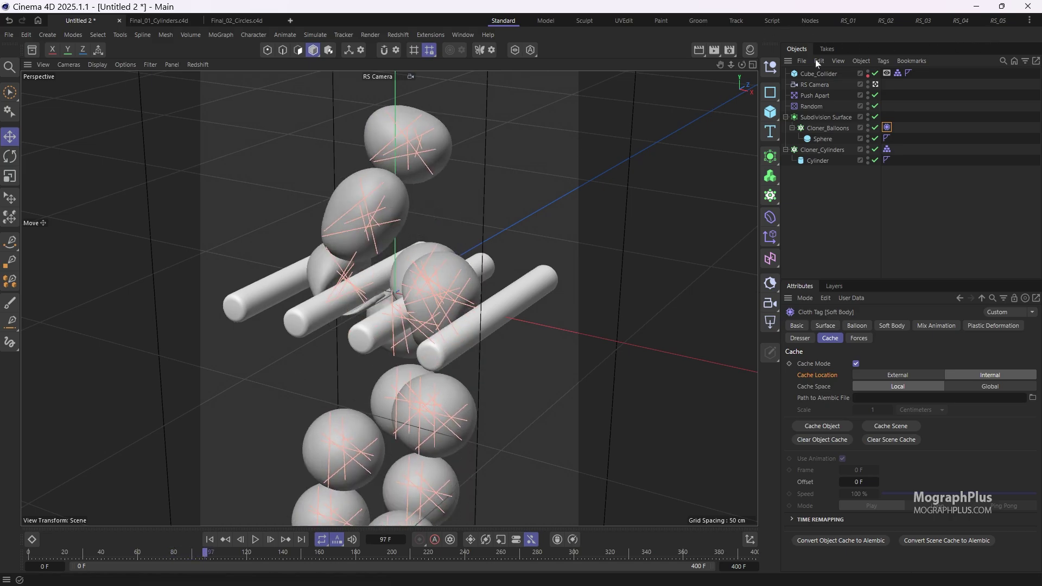
- Open the Redshift RenderView and enlarge it in the upper-left of the screen
click(399, 34)
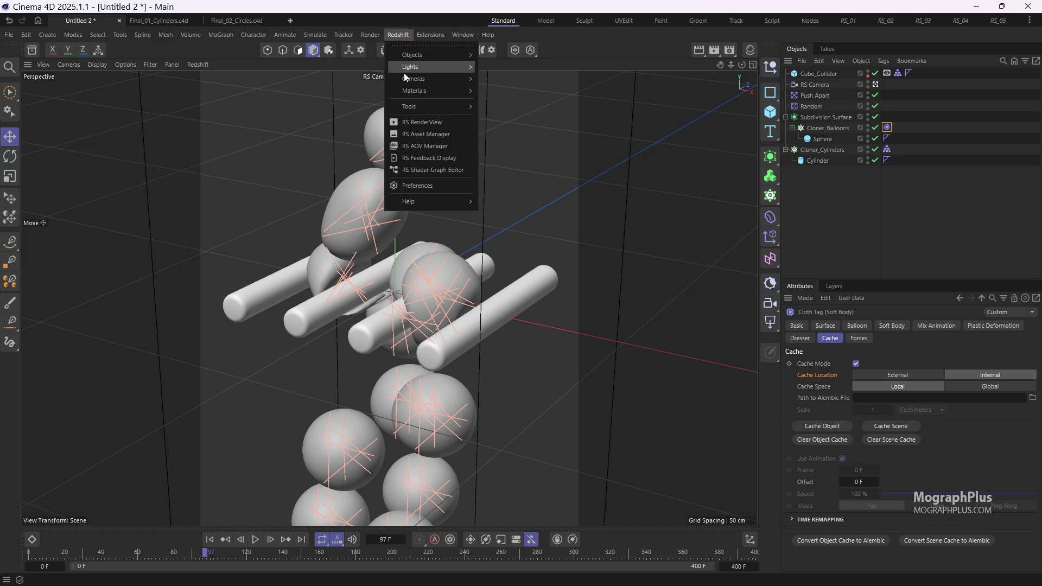
click(426, 122)
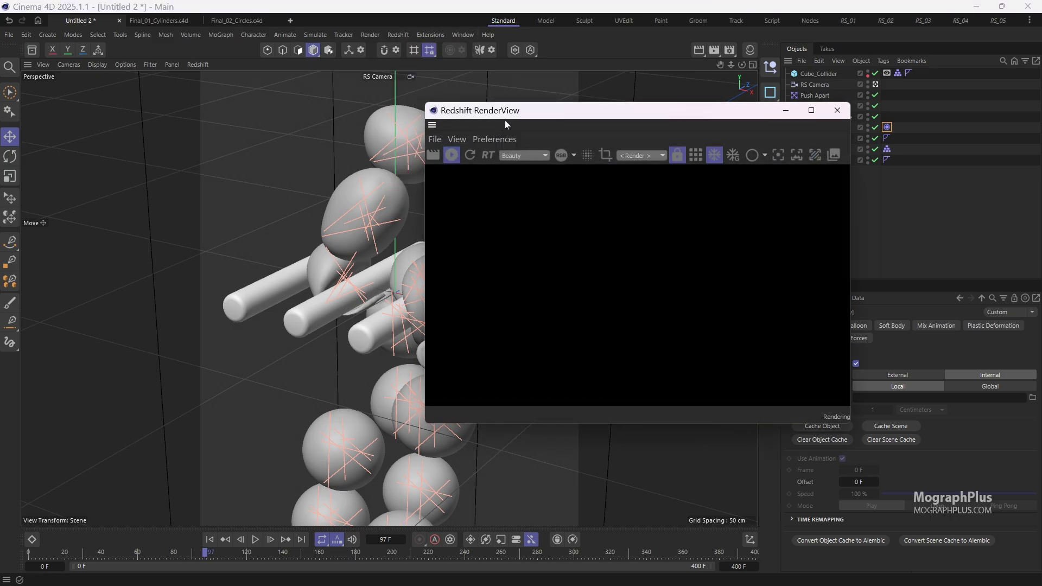
drag(504, 124, 328, 83)
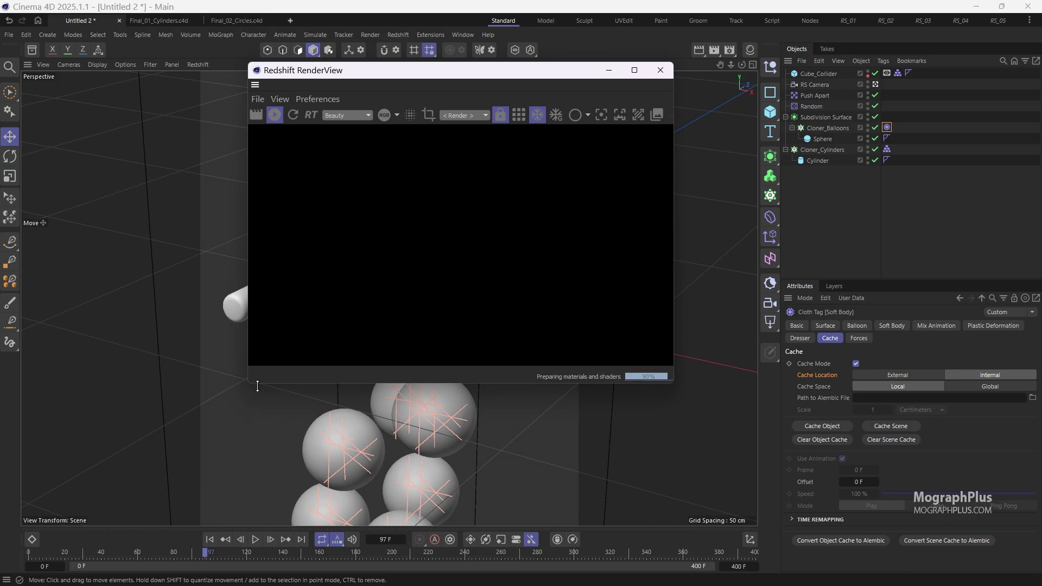
drag(248, 383, 189, 557)
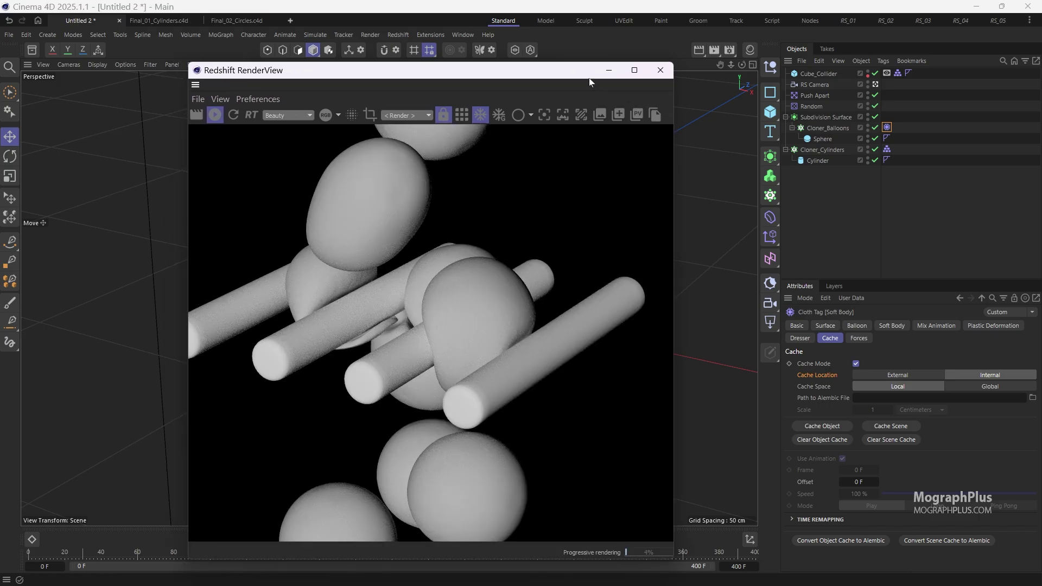
drag(588, 76, 489, 50)
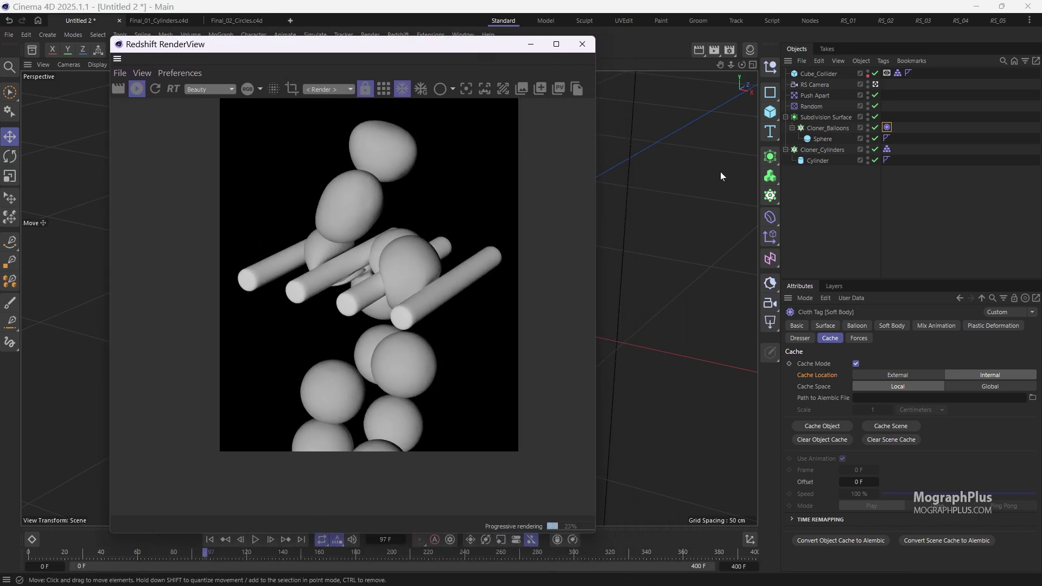
- Add an RS Dome Light textured with bathroom_4k.hdr and begin rotating it on the horizon
click(771, 322)
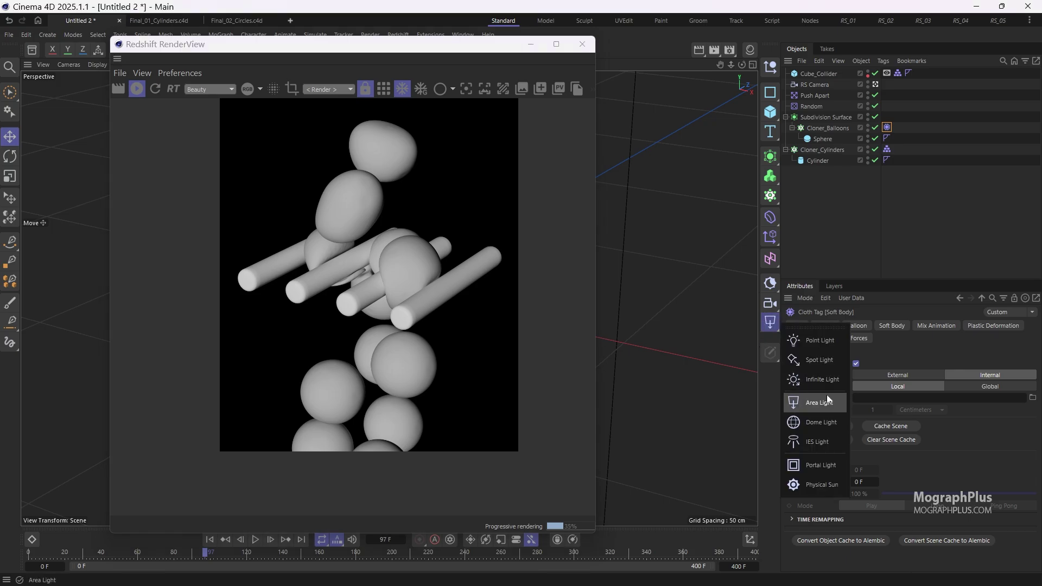
click(825, 420)
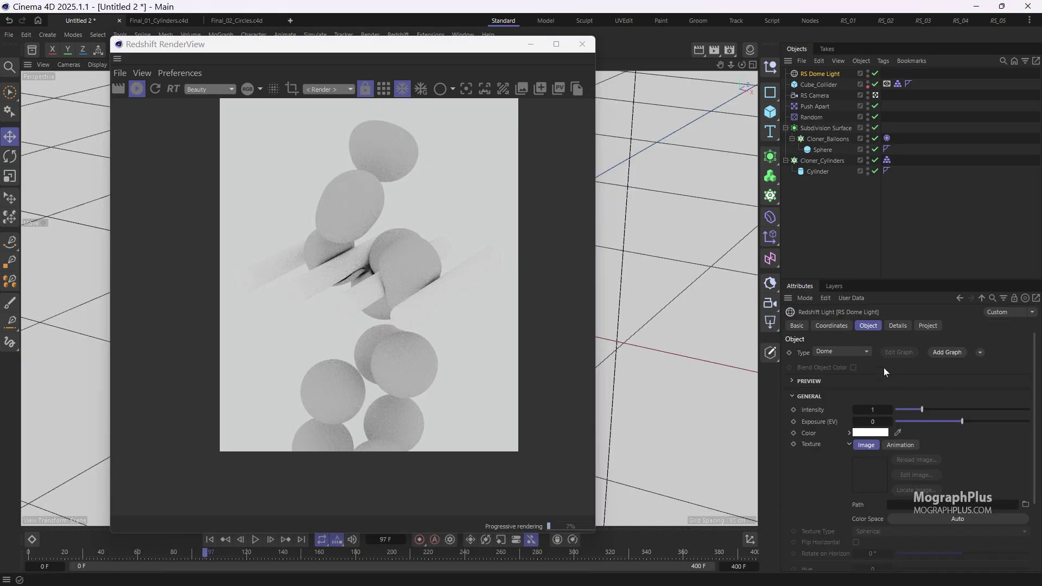
click(1025, 504)
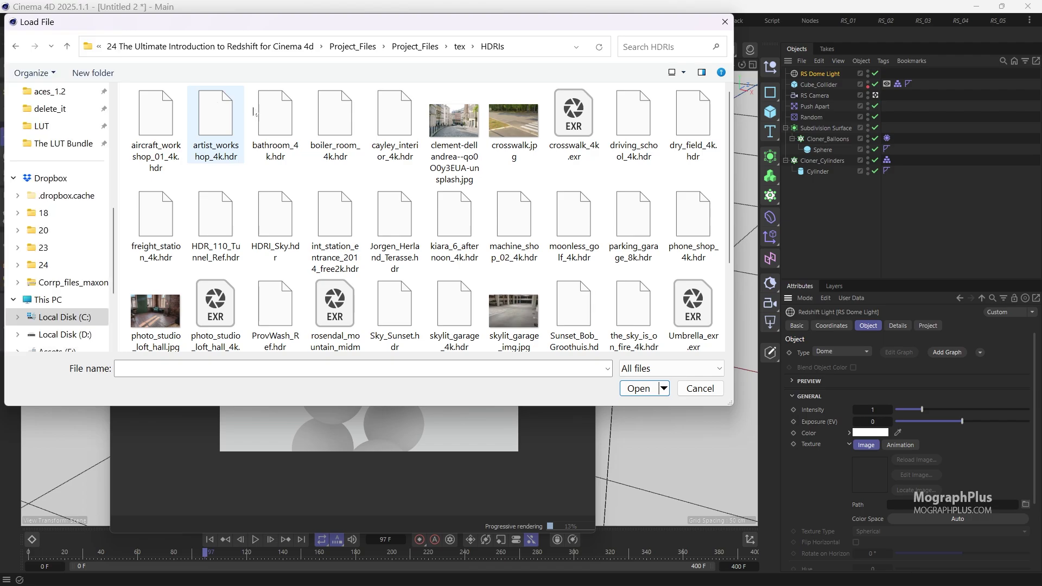
double_click(275, 117)
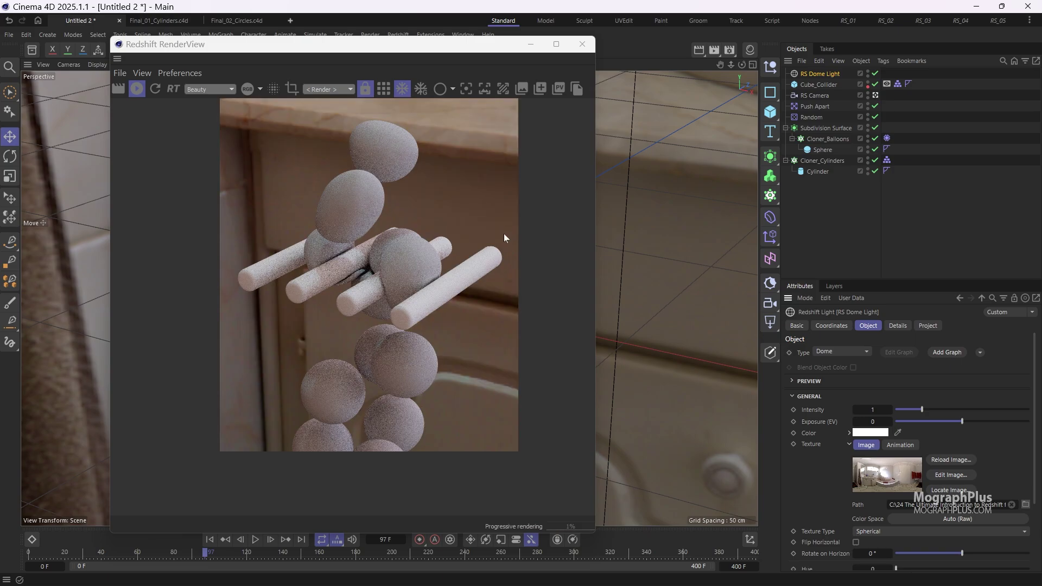
scroll(915, 516, down, 2)
drag(962, 524, 934, 530)
- Set RenderView scaling to Fit Window, rotate the HDR to -180°, and set intensity 2.25
click(591, 88)
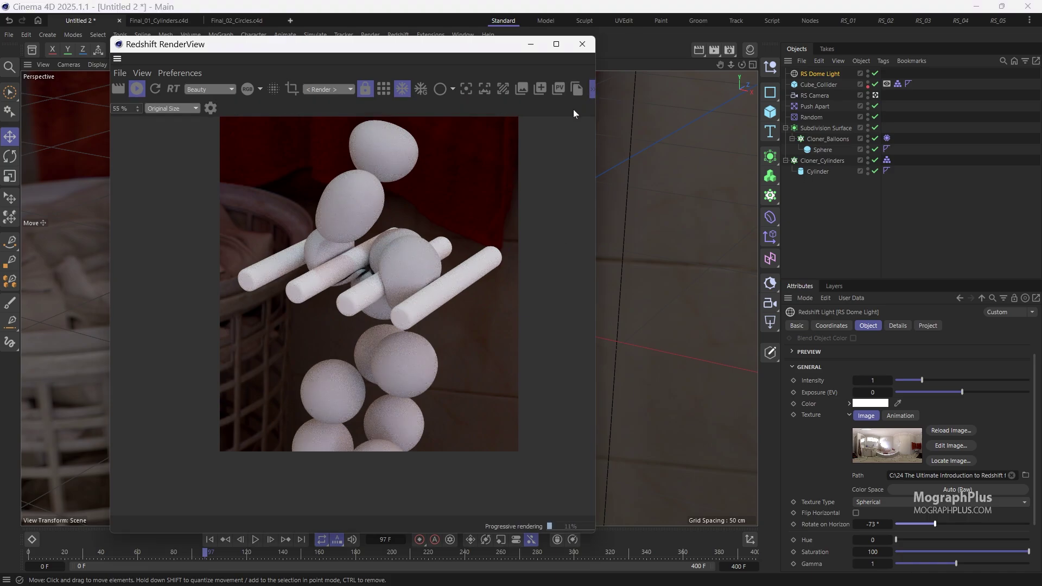
click(189, 108)
click(179, 132)
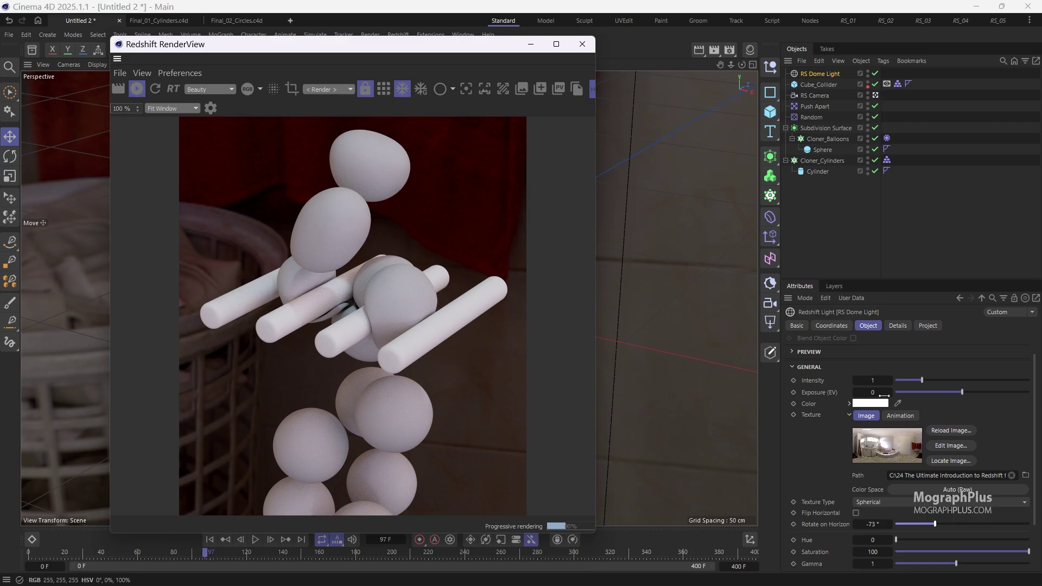
drag(927, 523, 896, 523)
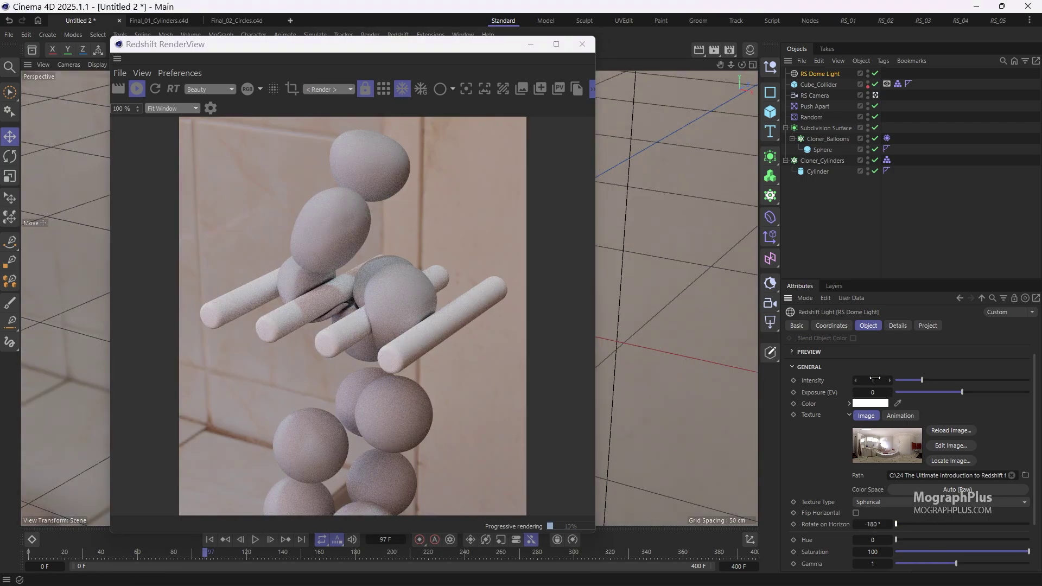
text(2.25)
key(Return)
- Override the RS Camera background with a solid pink colour of RGB 224, 144, 192
click(816, 95)
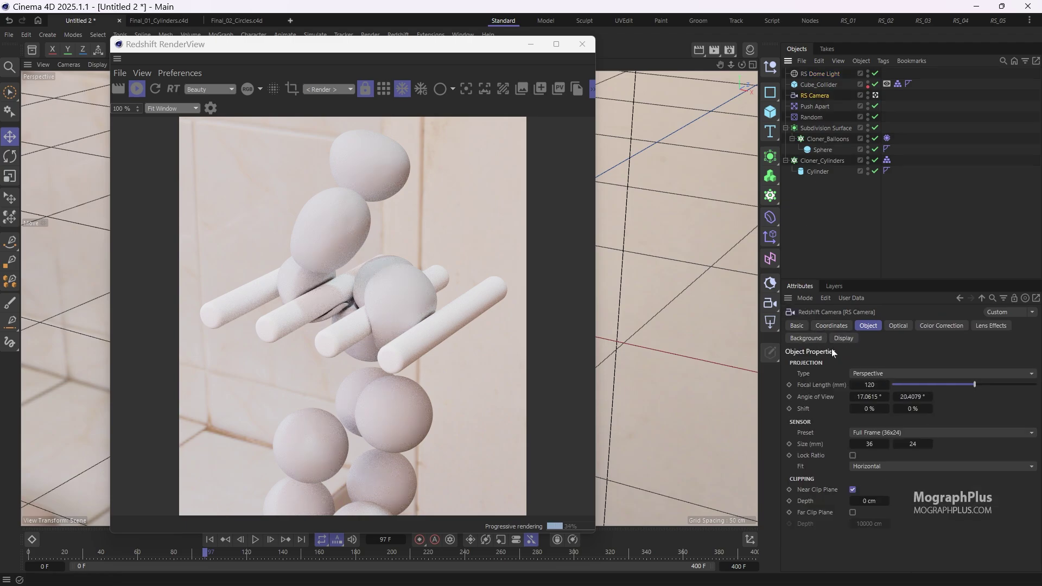
click(819, 338)
click(1004, 364)
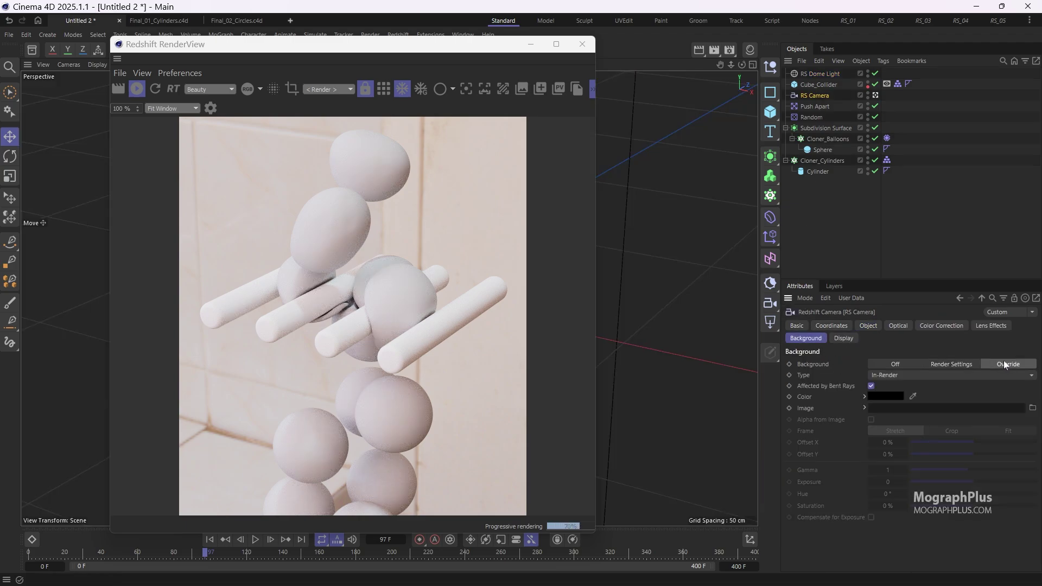
click(864, 397)
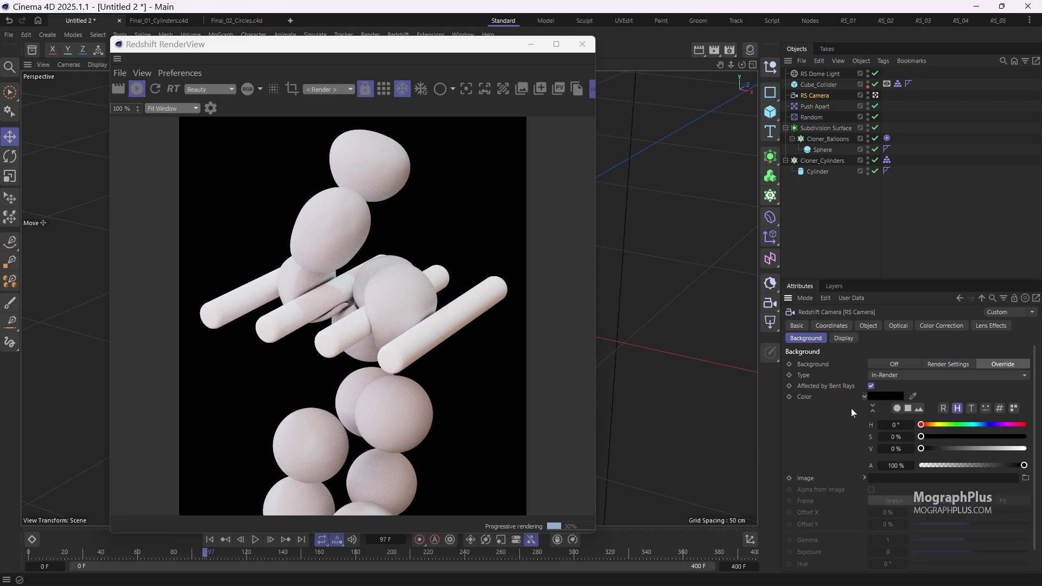
click(943, 408)
click(892, 425)
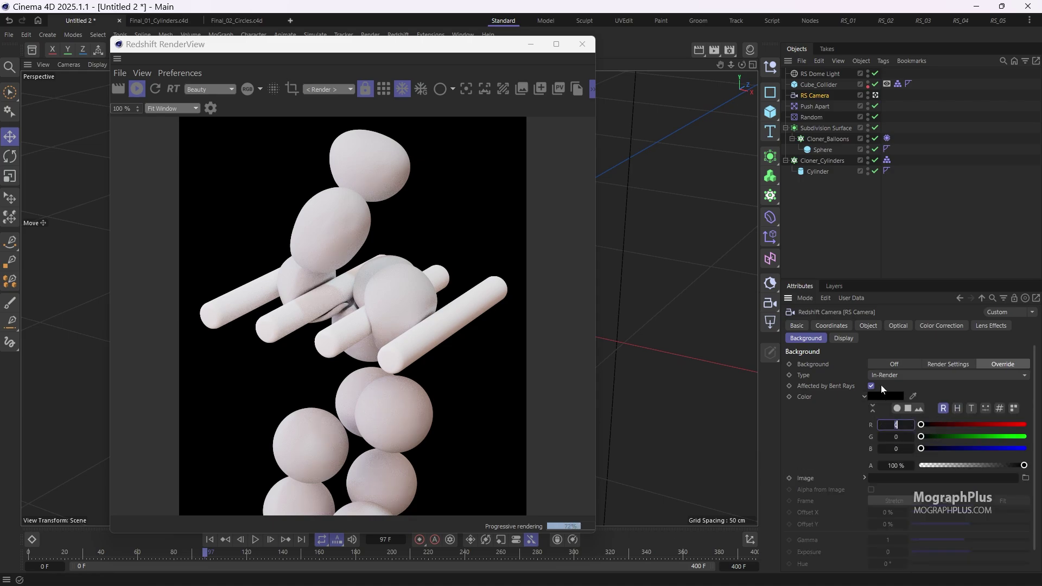
text(224)
key(Tab)
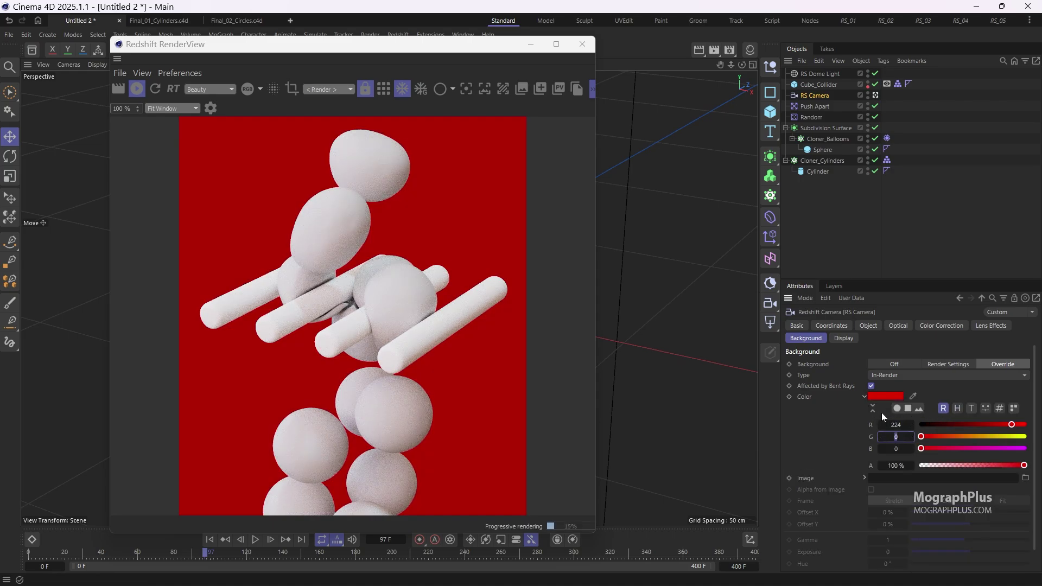
key(Tab)
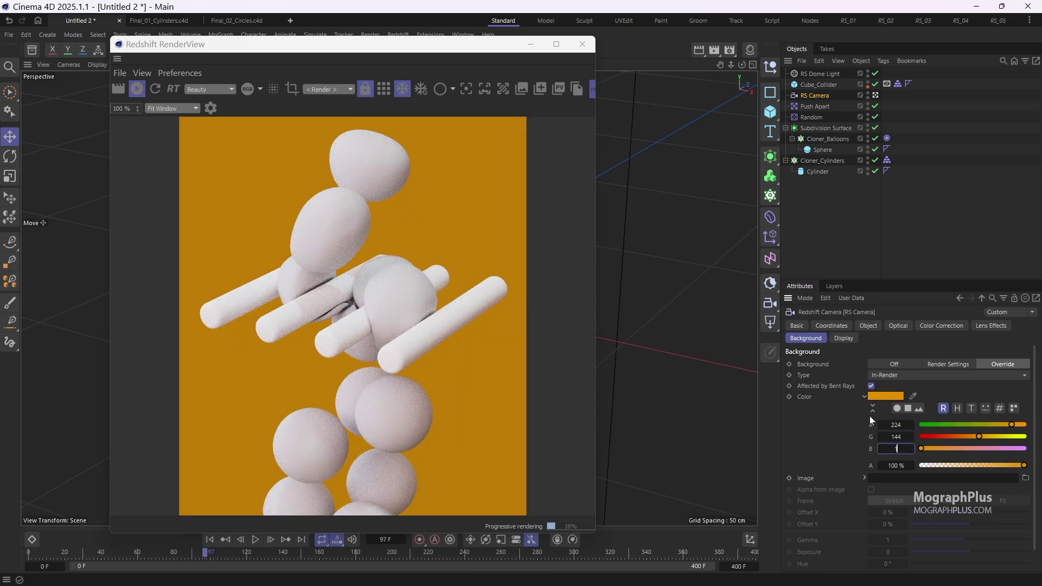
text(192)
key(Return)
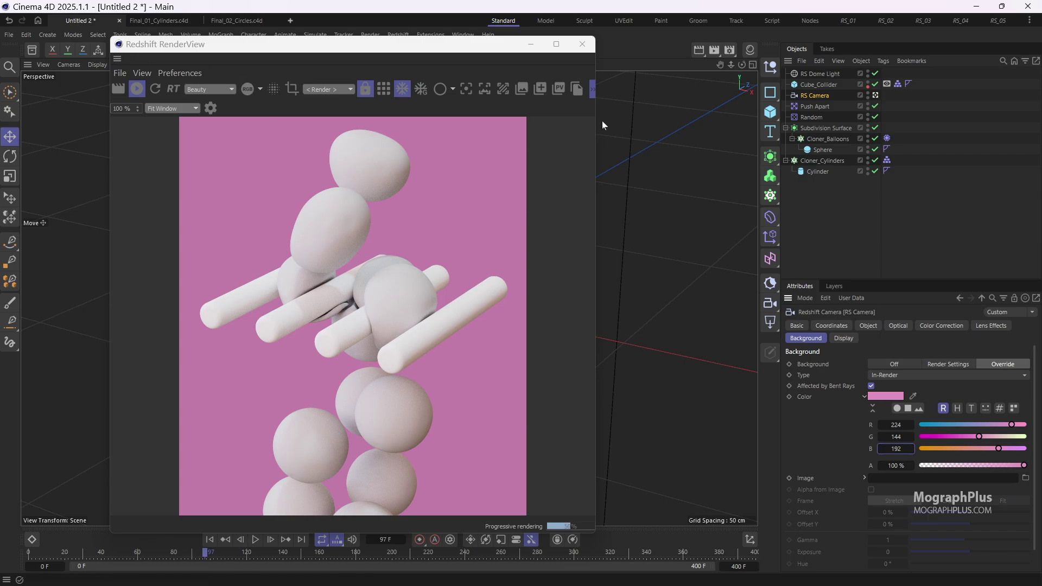
click(592, 88)
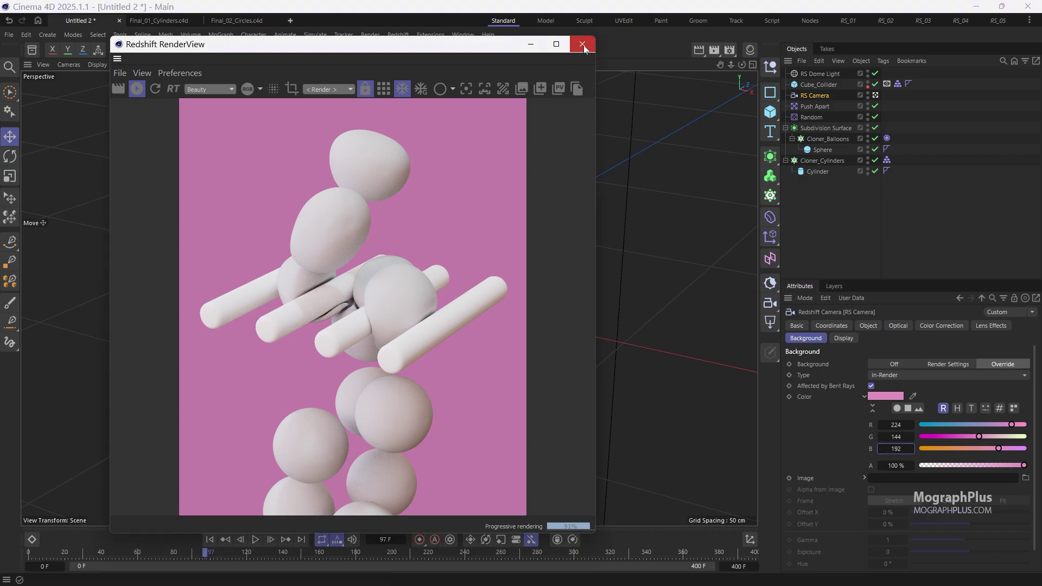
- Switch to the RS_05 layout, create a default material named Cylinders, and apply it to Cylinder
click(583, 44)
click(997, 20)
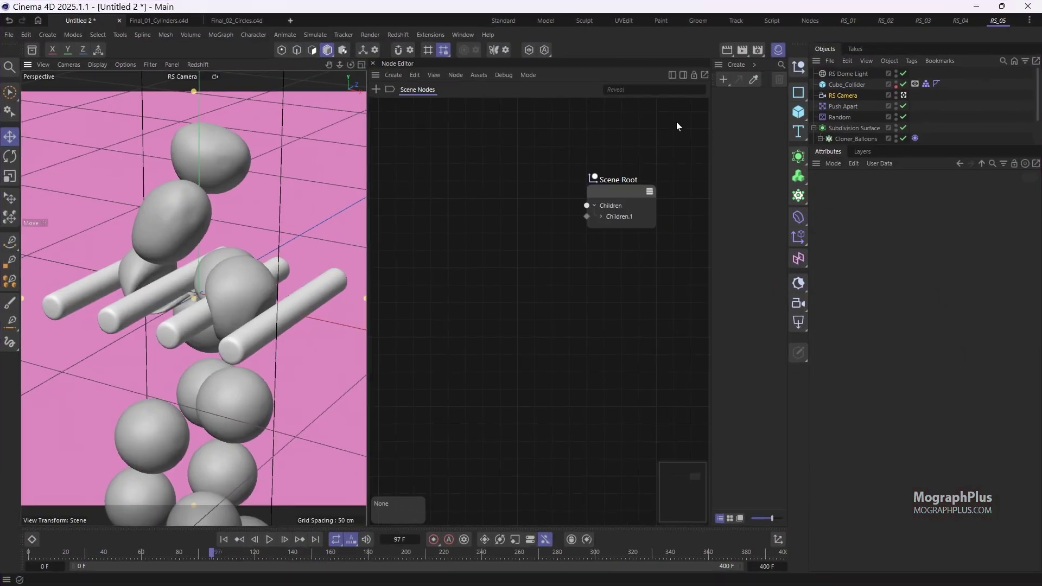
click(736, 64)
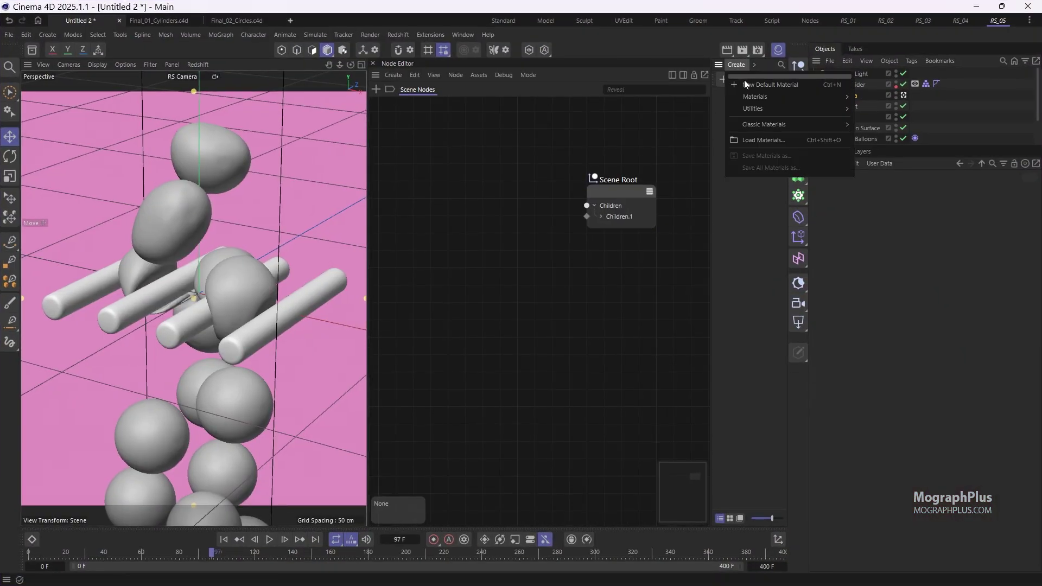
click(745, 81)
double_click(739, 99)
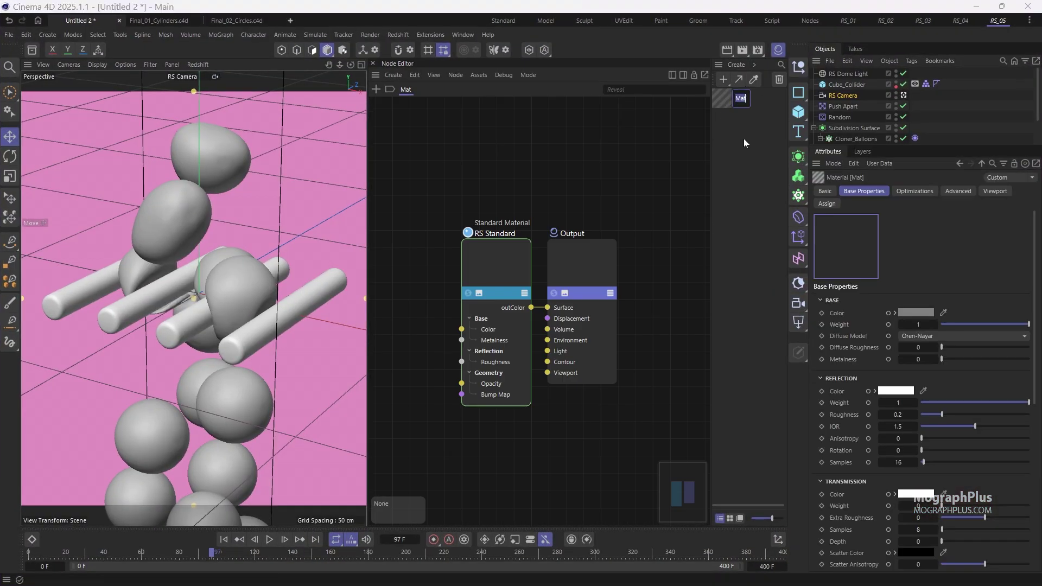
text(inde)
key(BackSpace)
key(BackSpace)
key(BackSpace)
key(BackSpace)
text(Cylinders)
key(Return)
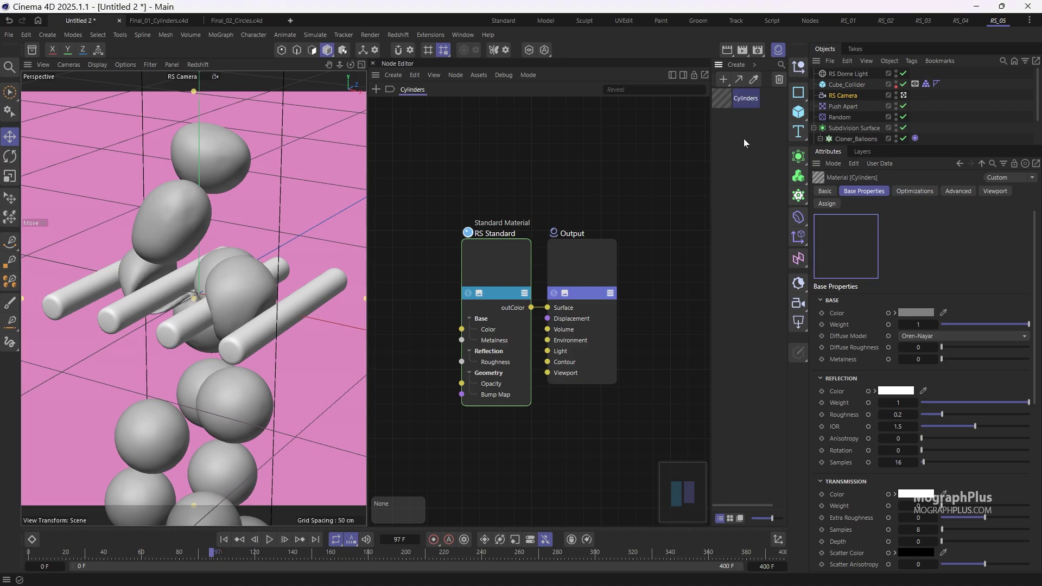
drag(912, 146, 898, 196)
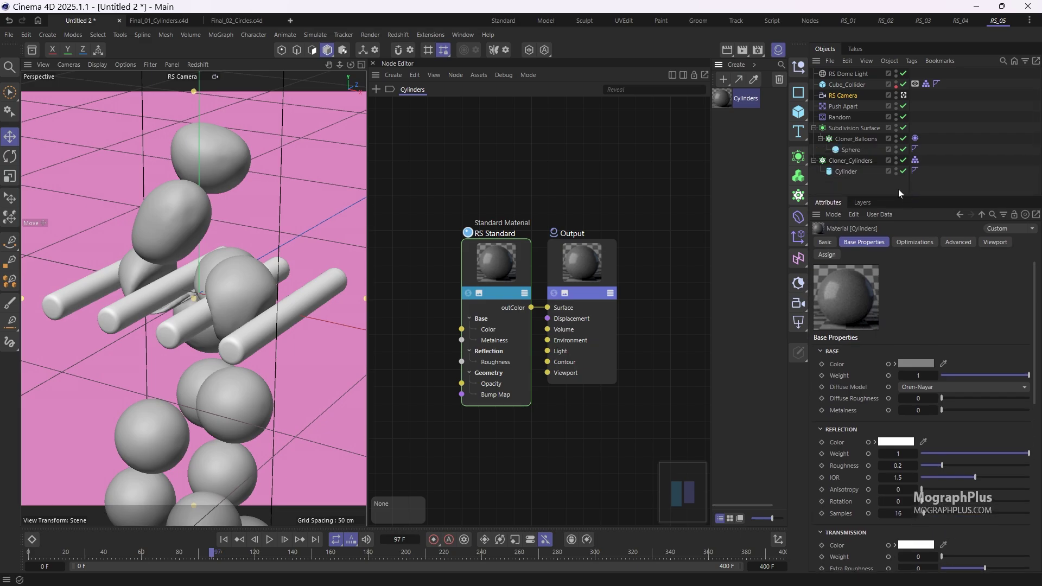
drag(728, 99, 866, 163)
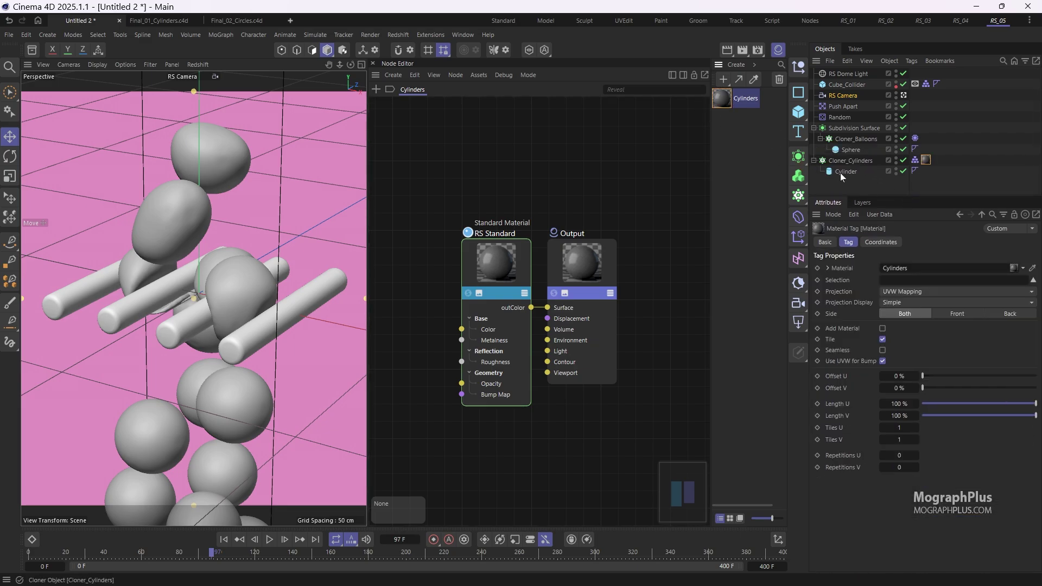
- Start the viewport IPR and wire a new Color node into the material's Base Color
click(195, 76)
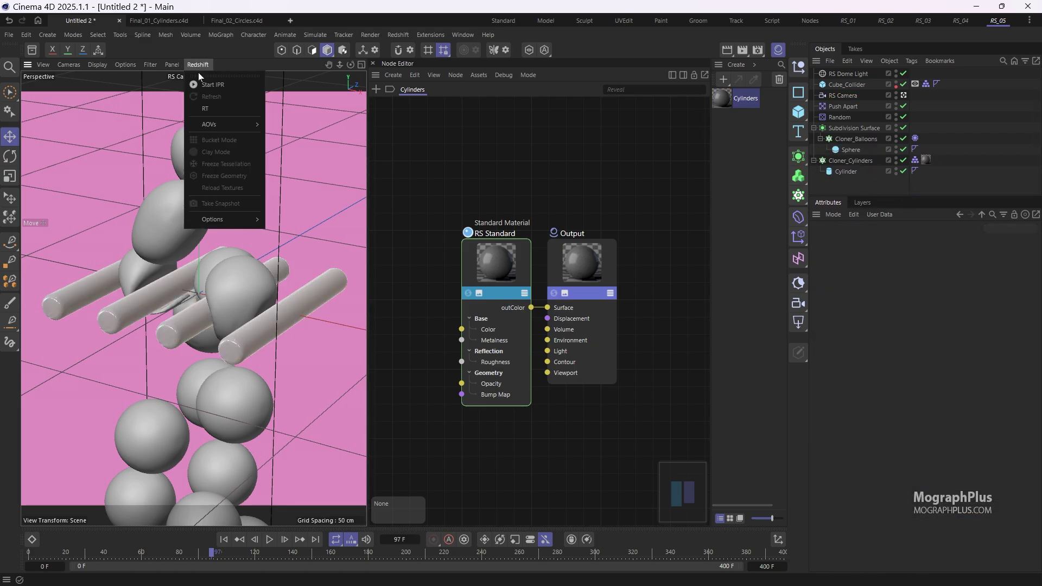
click(232, 87)
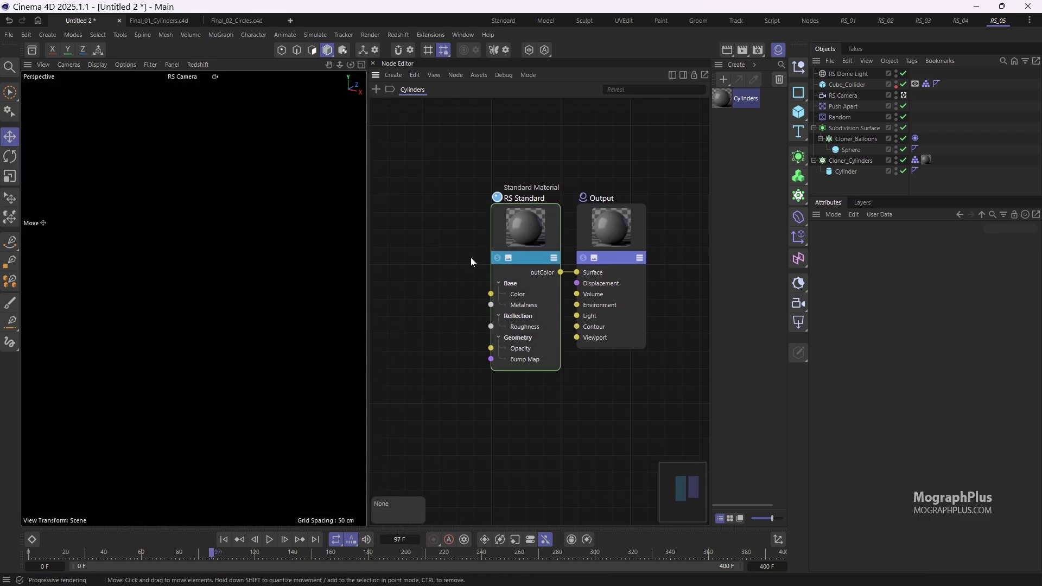
double_click(448, 238)
text(colo)
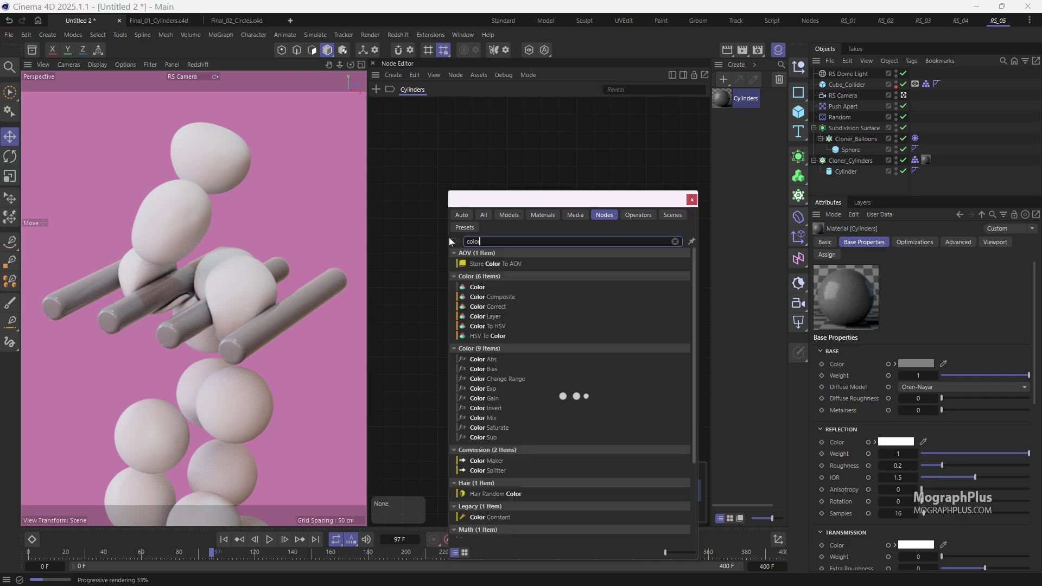
key(Down)
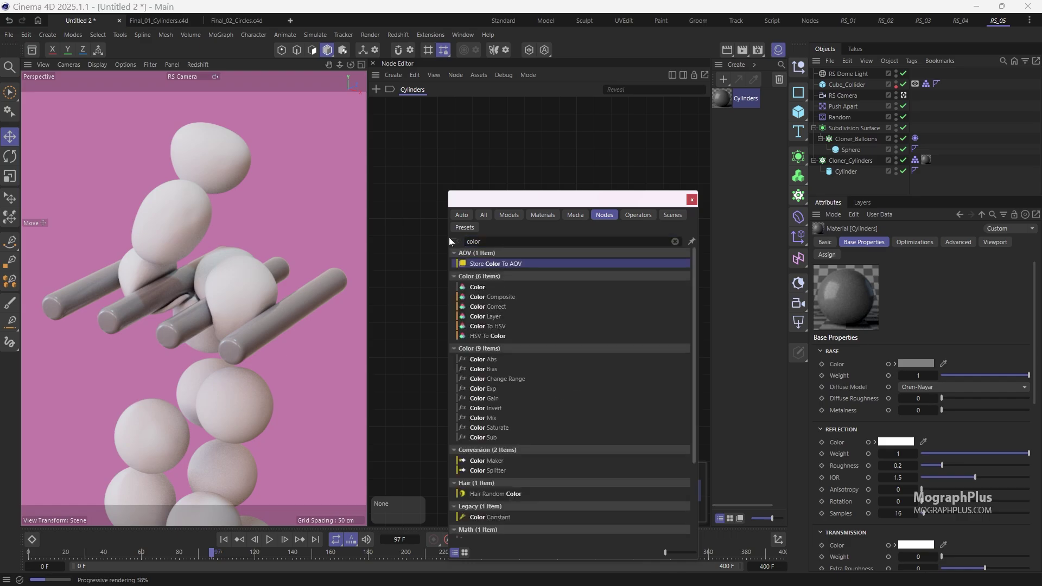
key(Down)
key(Down)
key(Up)
key(Return)
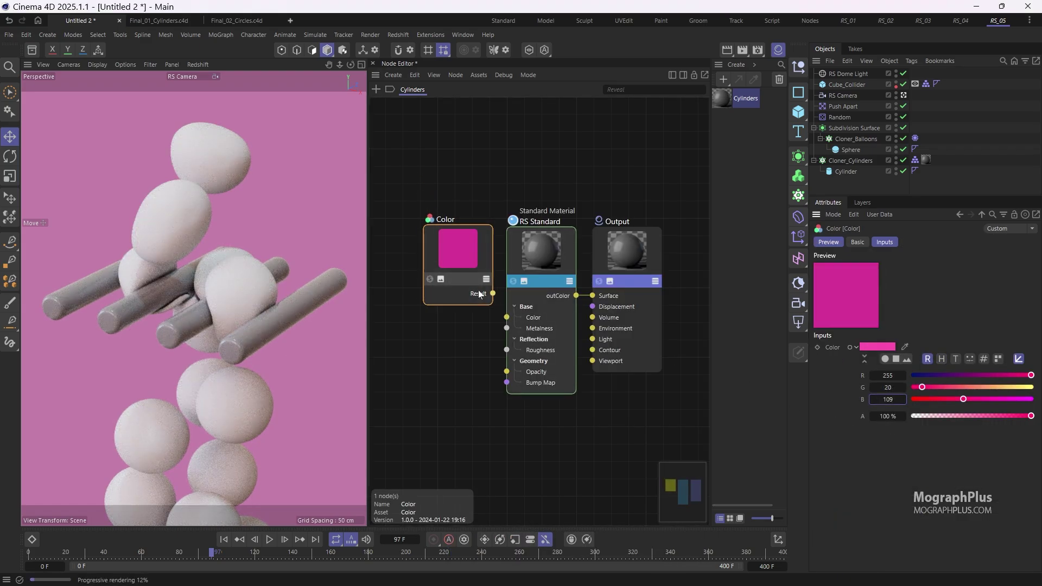
drag(494, 295, 507, 317)
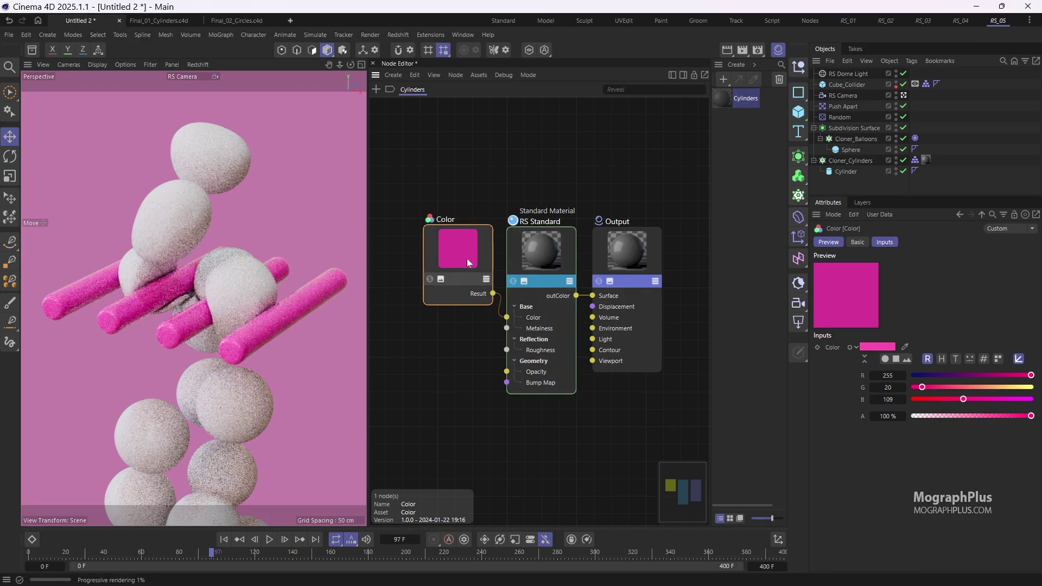
drag(467, 258, 445, 253)
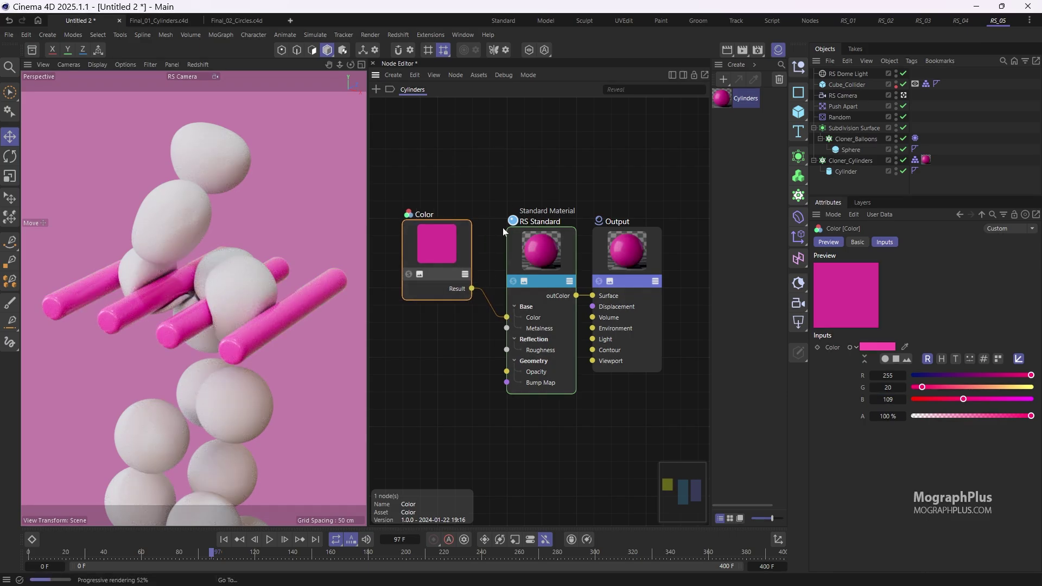
- Set the Standard material's reflection roughness to 0.5 and subsurface weight to 0.3
click(535, 256)
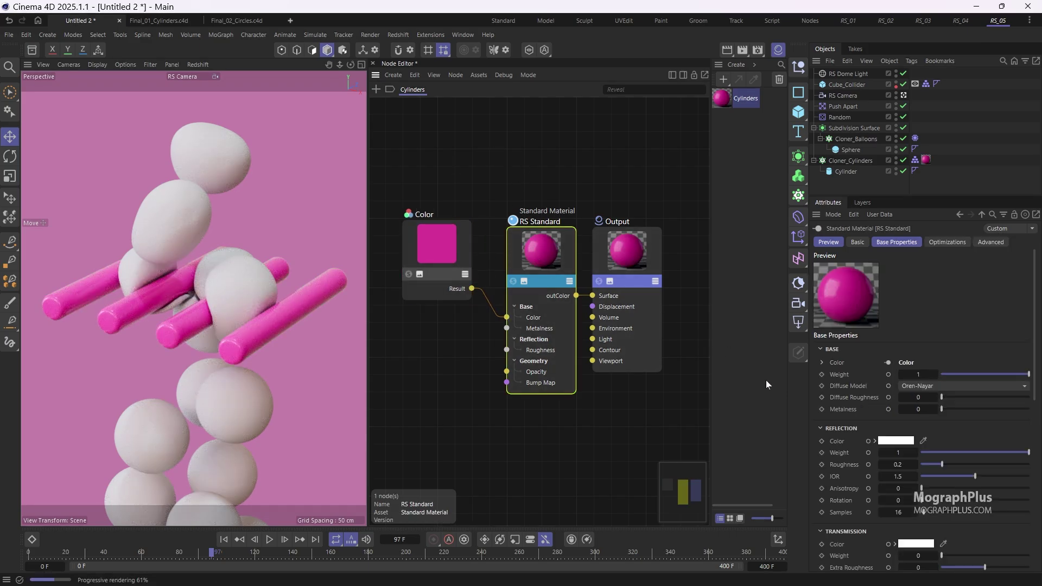
click(897, 465)
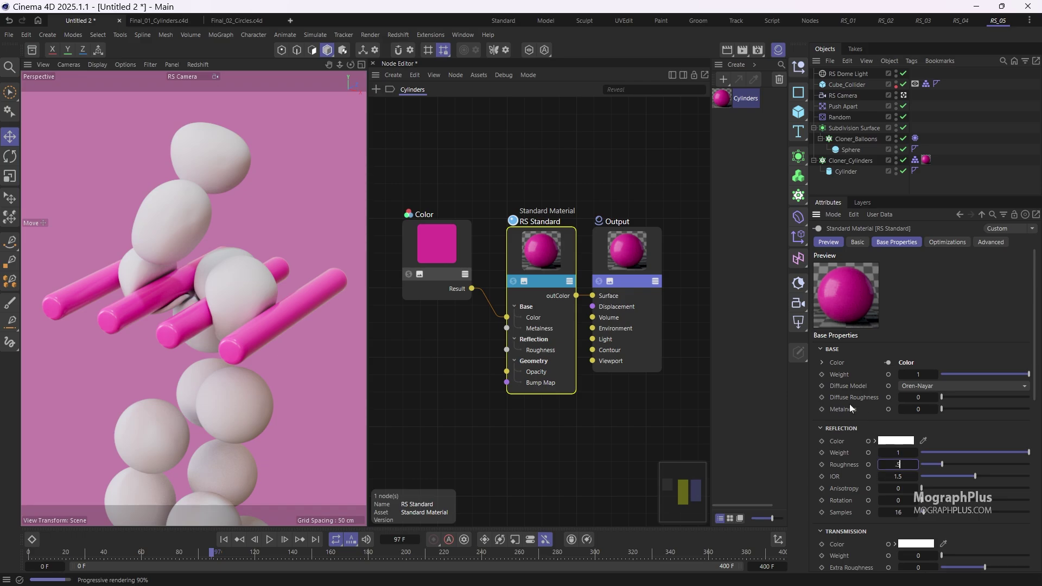
text(.5)
key(Return)
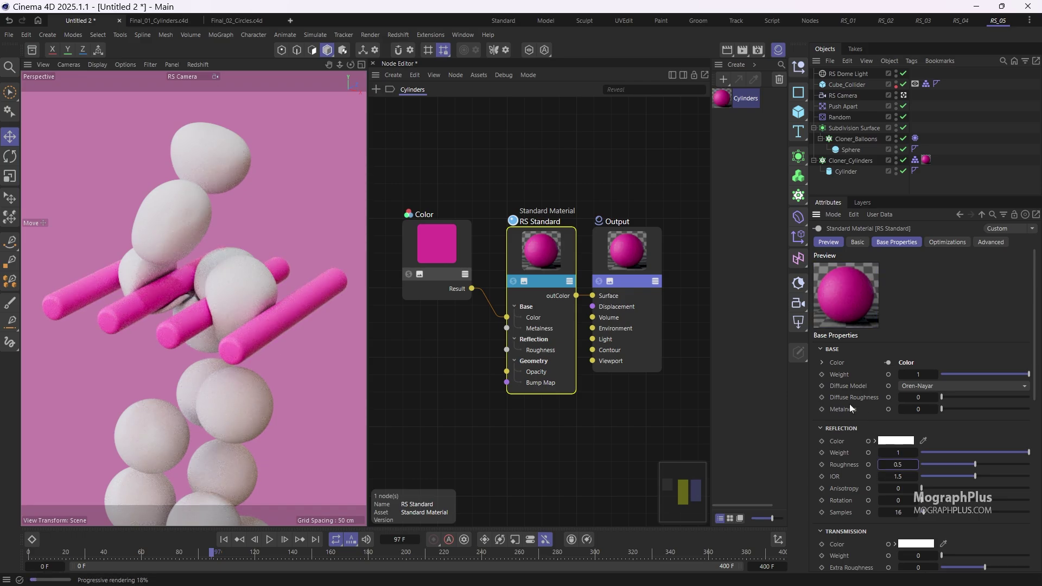
scroll(846, 412, down, 5)
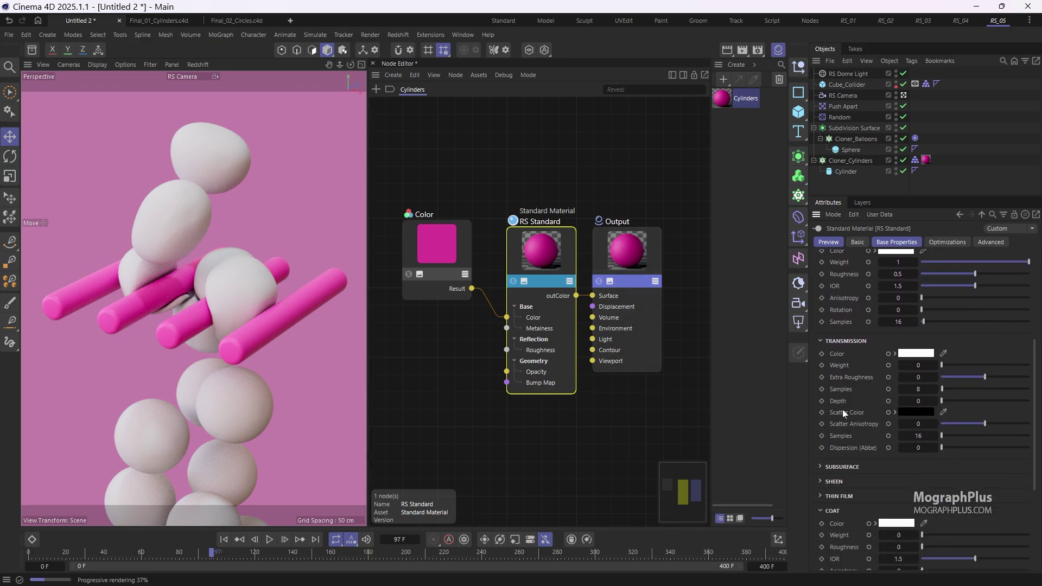
click(841, 467)
click(906, 488)
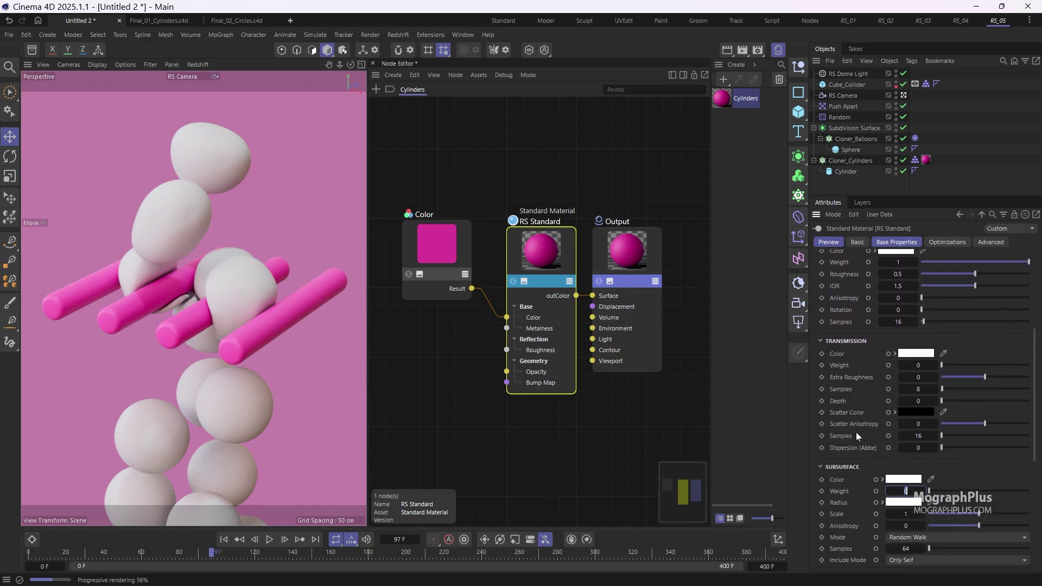
text(0.3)
key(Return)
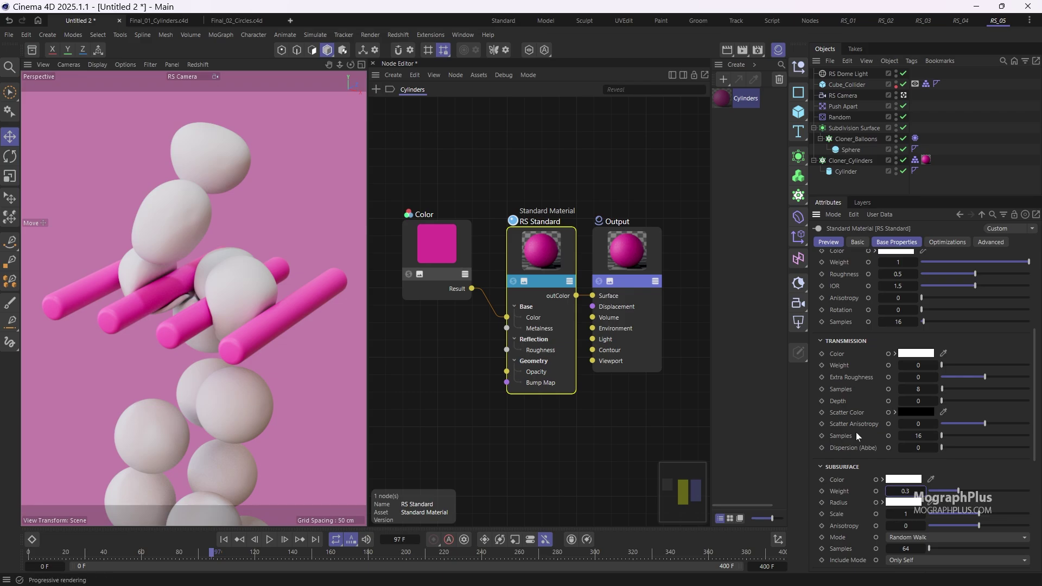
- Raise subsurface weight to 0.35 and wire the pink Color node into Subsurface Color
click(901, 480)
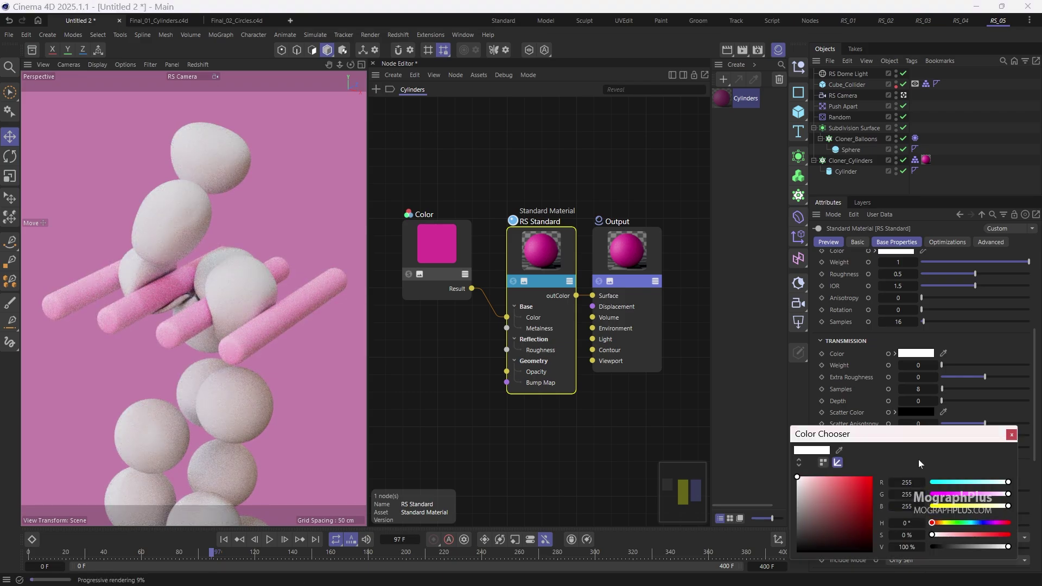
click(1011, 436)
drag(914, 491, 918, 491)
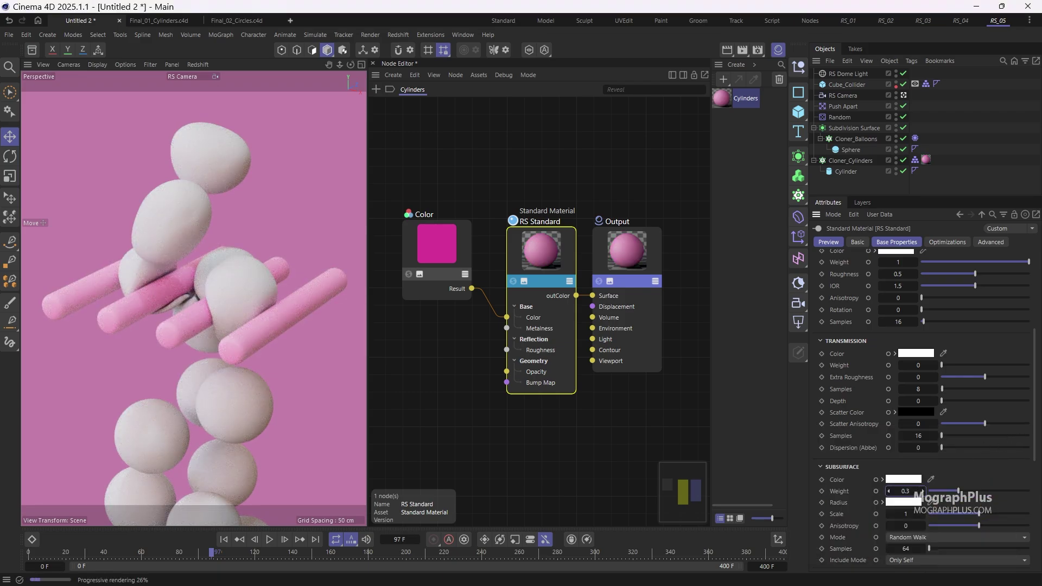
click(875, 480)
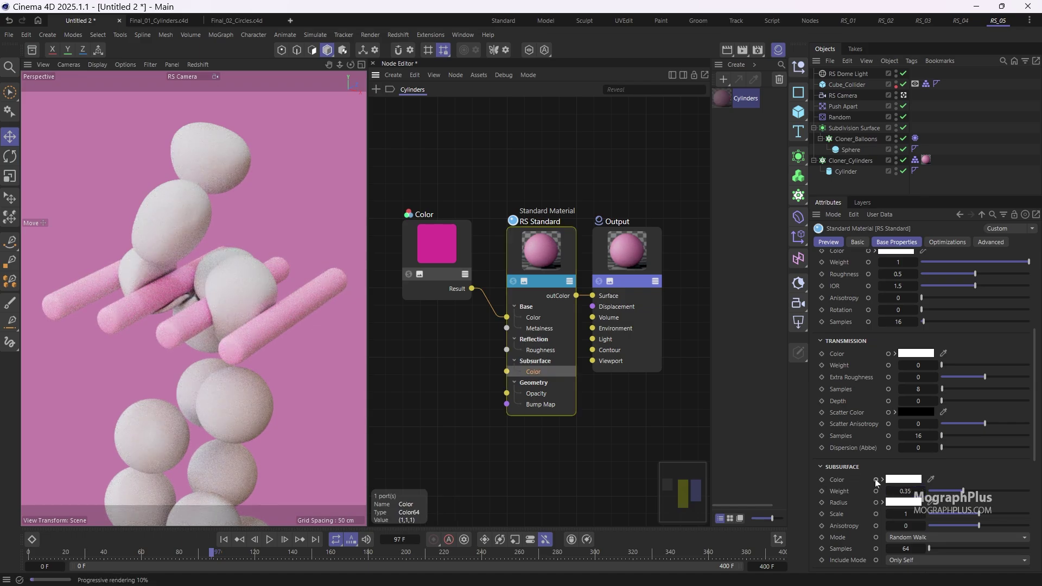
drag(467, 289, 506, 371)
drag(437, 278, 420, 244)
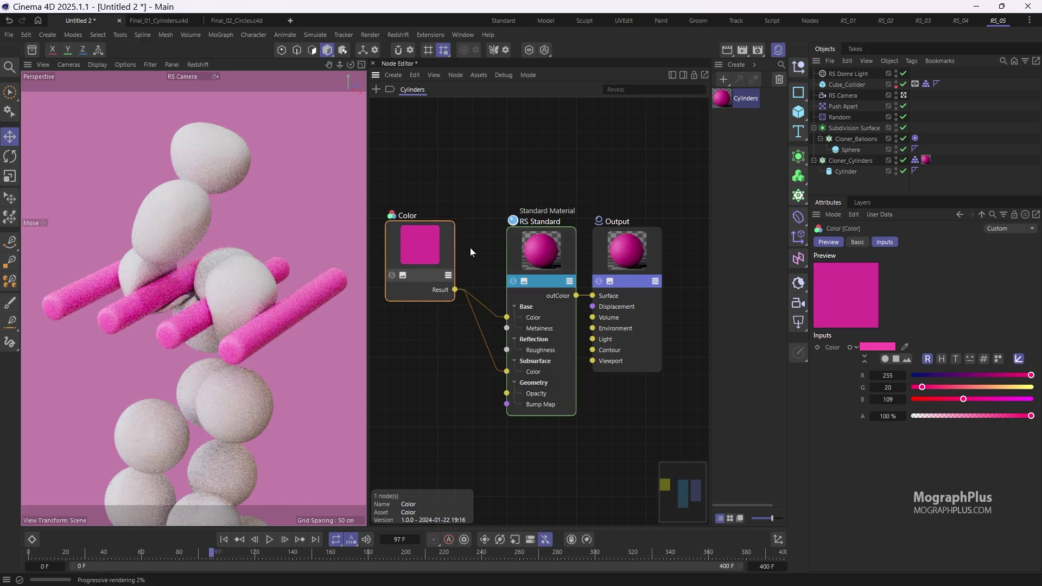
- Set subsurface scale to 0.35 and wire the pink Color node into Subsurface Radius
click(543, 252)
scroll(875, 476, down, 6)
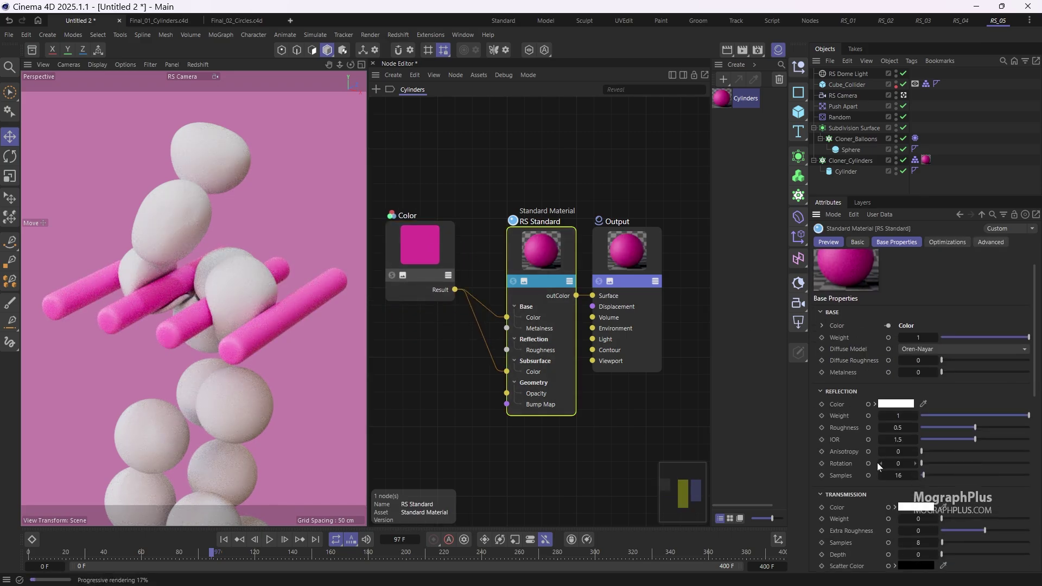
scroll(861, 439, down, 2)
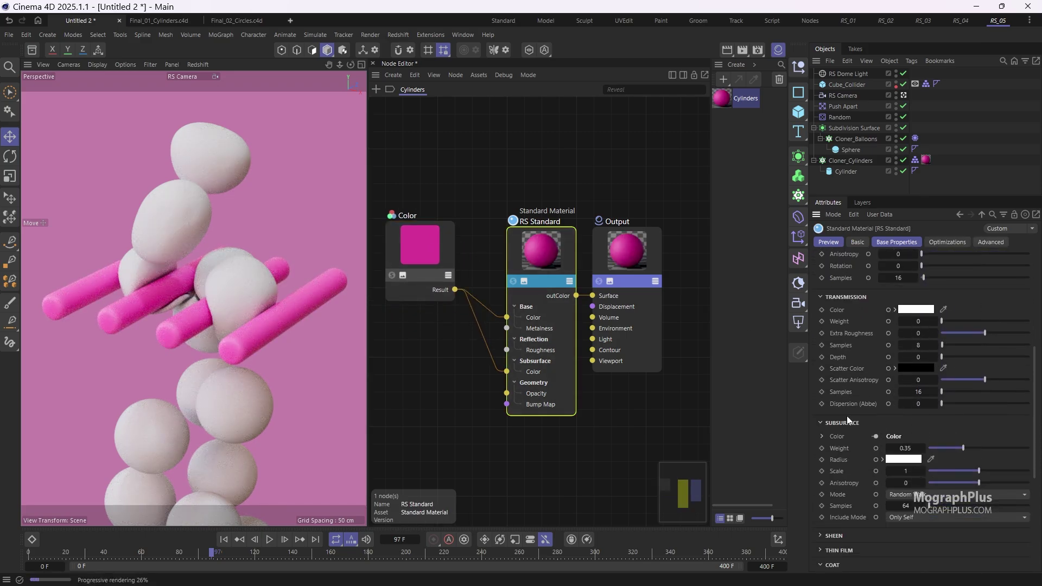
click(891, 471)
text(.35)
key(Return)
click(875, 460)
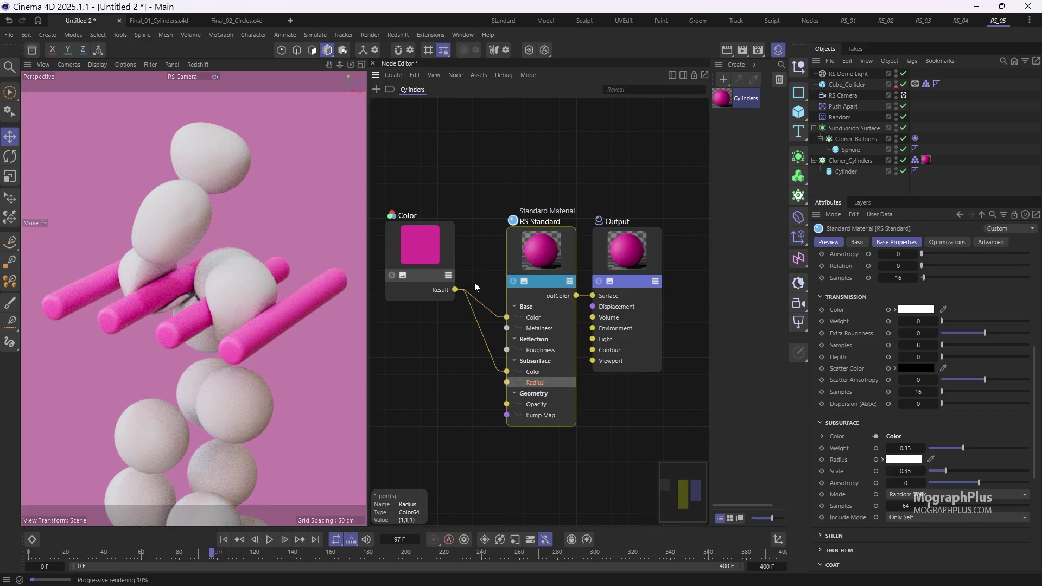
drag(454, 289, 507, 383)
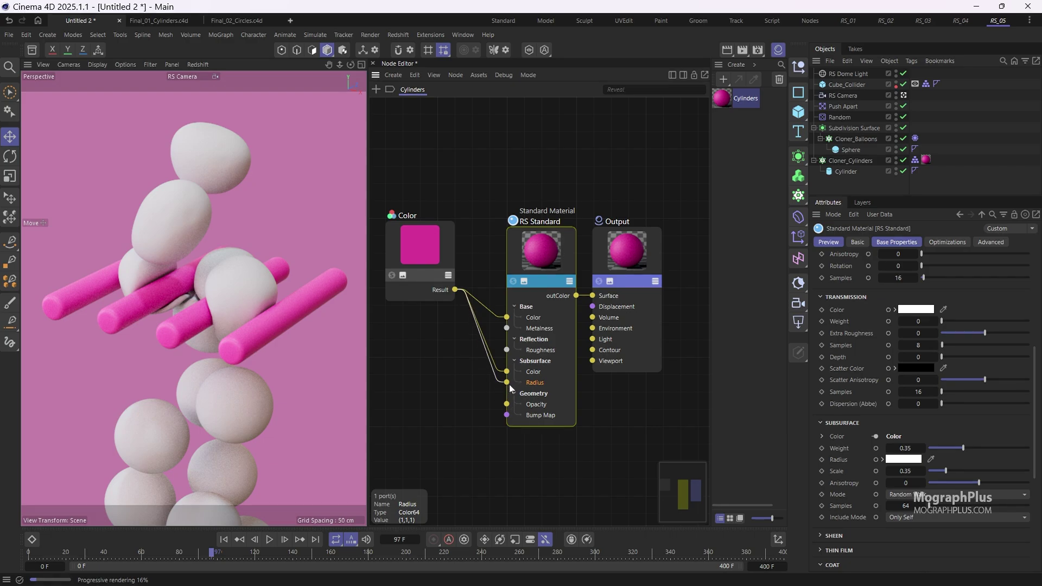
drag(439, 261, 433, 307)
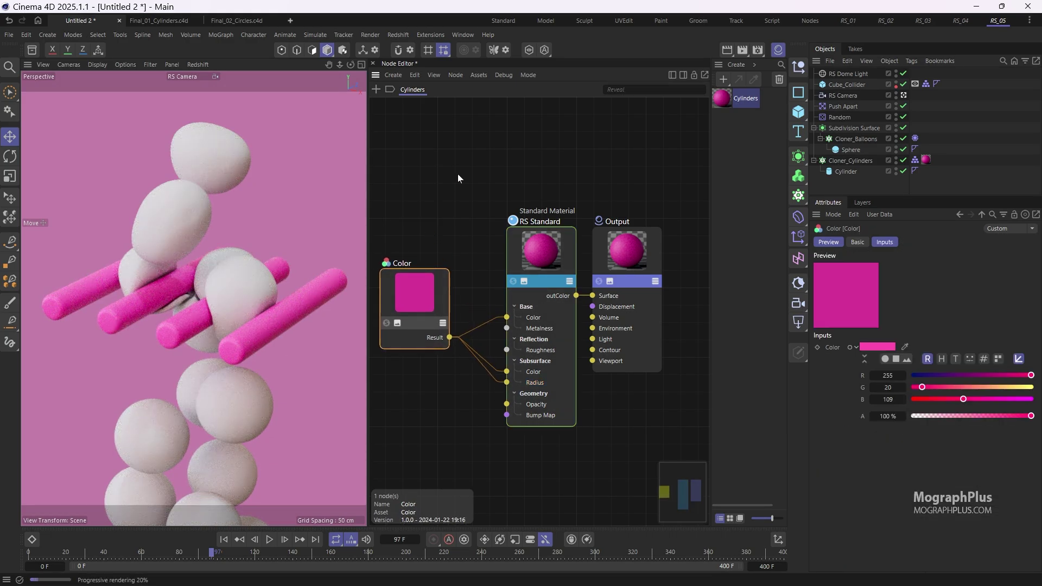
- Create a default material named Balloons and drag it onto the balloon spheres
key(h)
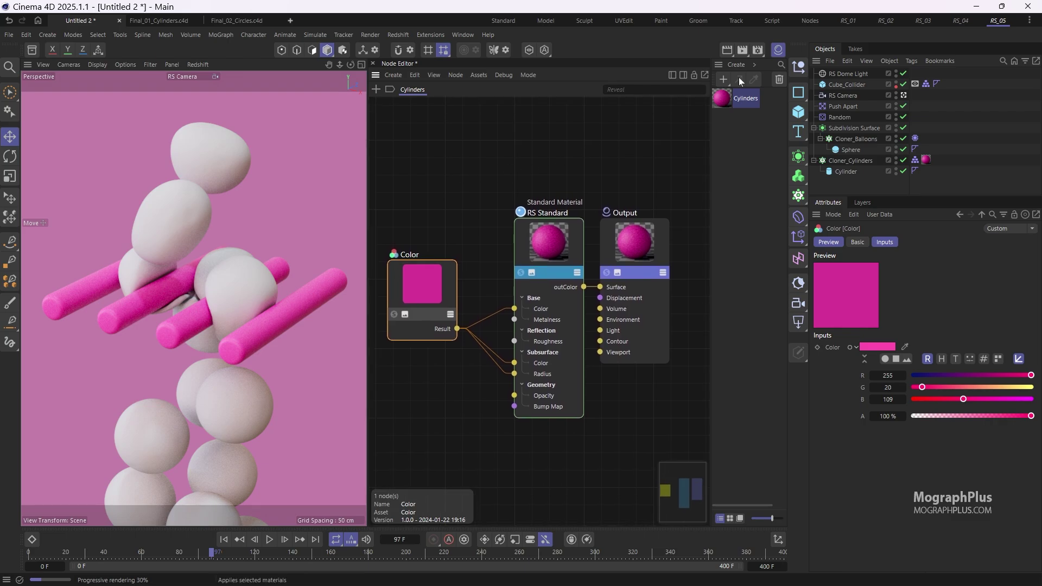
click(738, 65)
click(750, 83)
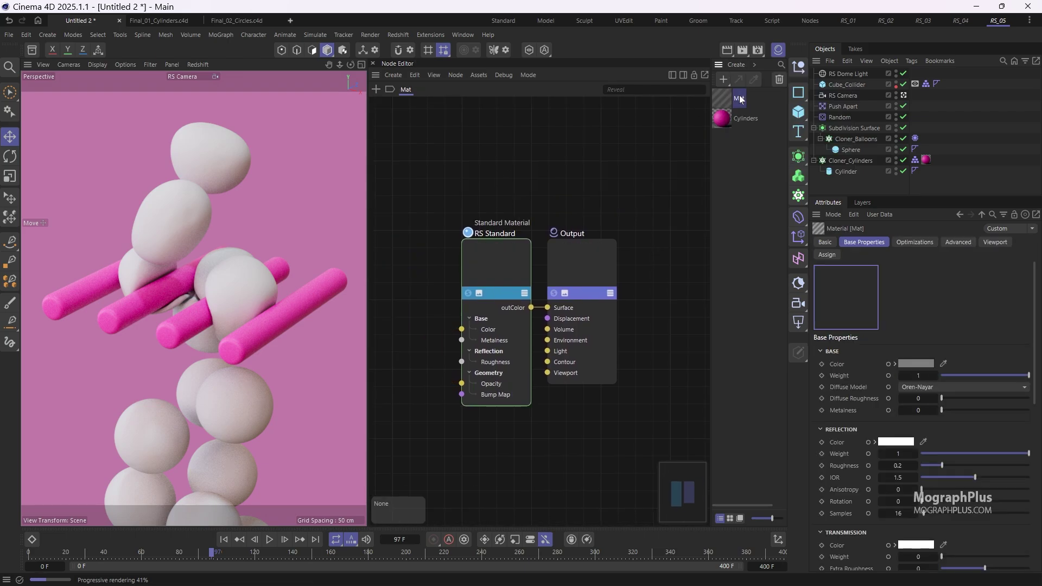
double_click(739, 99)
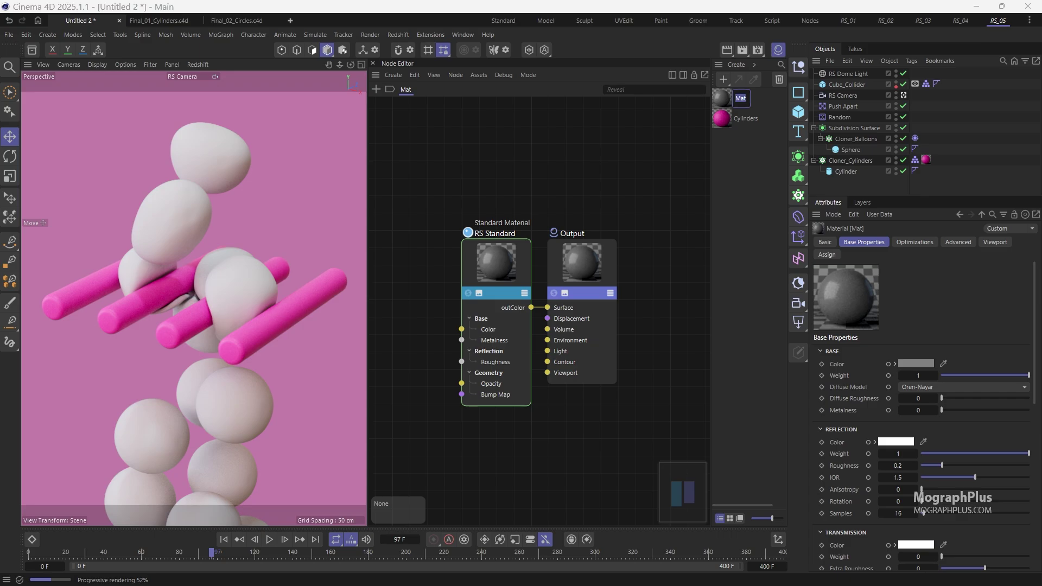
text(Balloons)
key(Return)
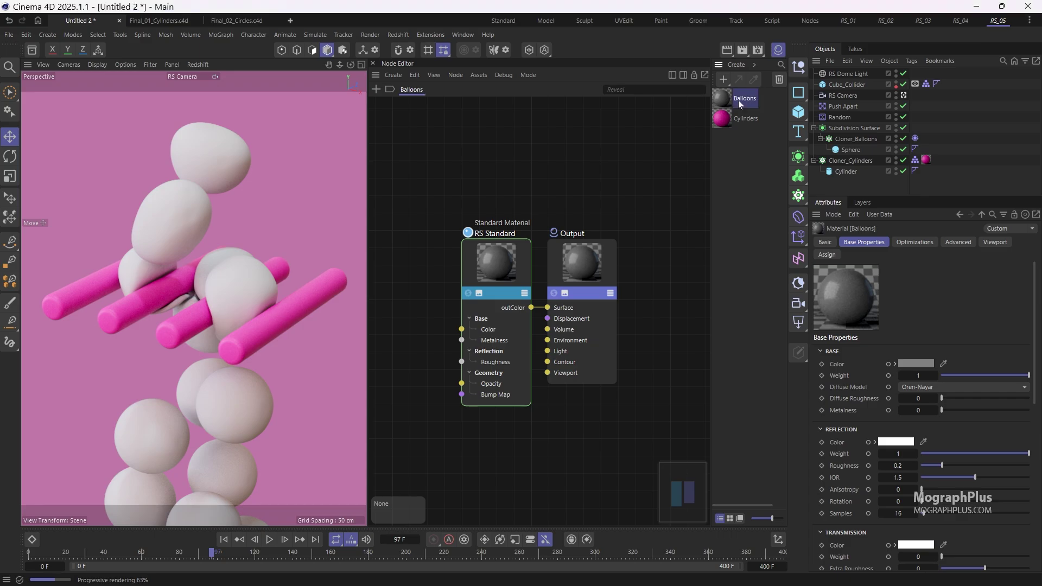
drag(738, 99, 868, 139)
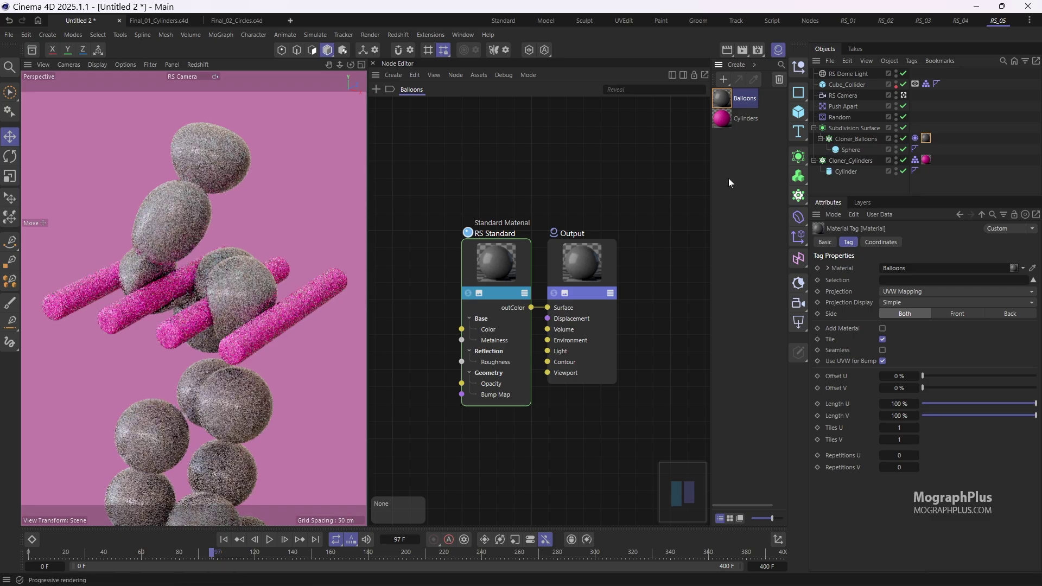
- Copy the pink Color node from Cylinders and paste it into the Balloons graph
click(743, 118)
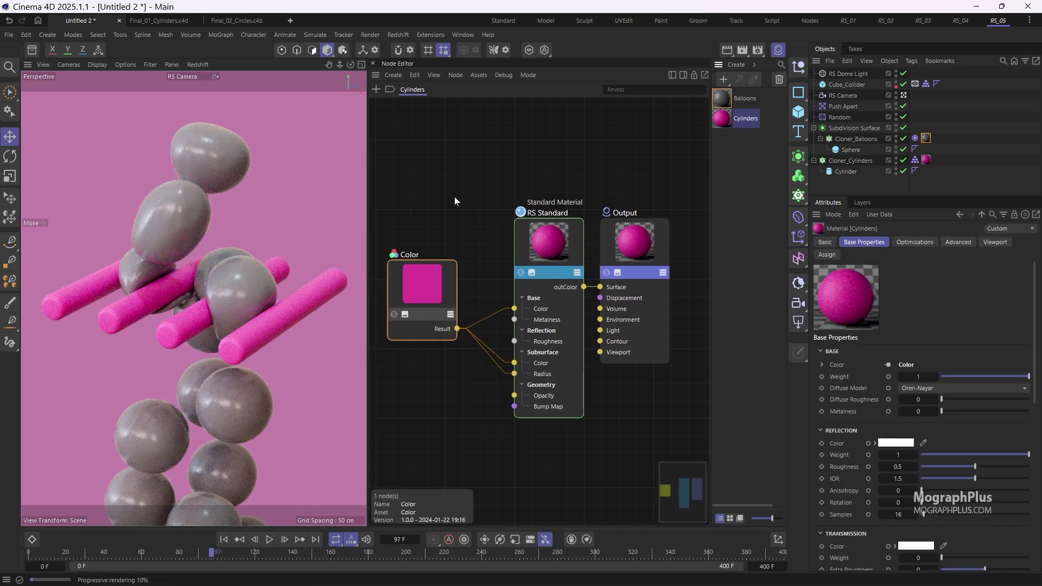
click(393, 335)
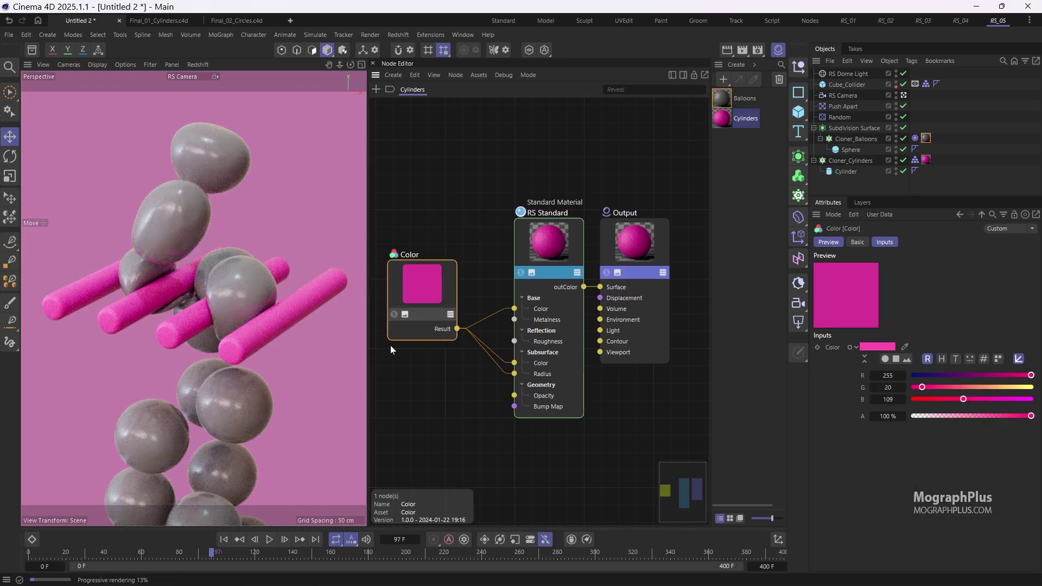
click(744, 98)
key(ctrl+v)
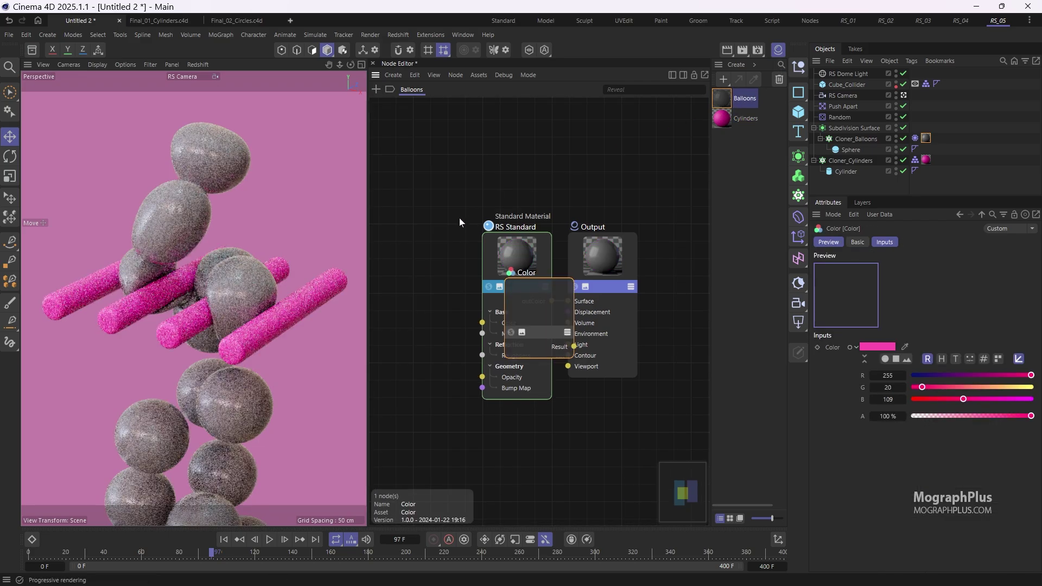
drag(537, 276, 424, 255)
key(h)
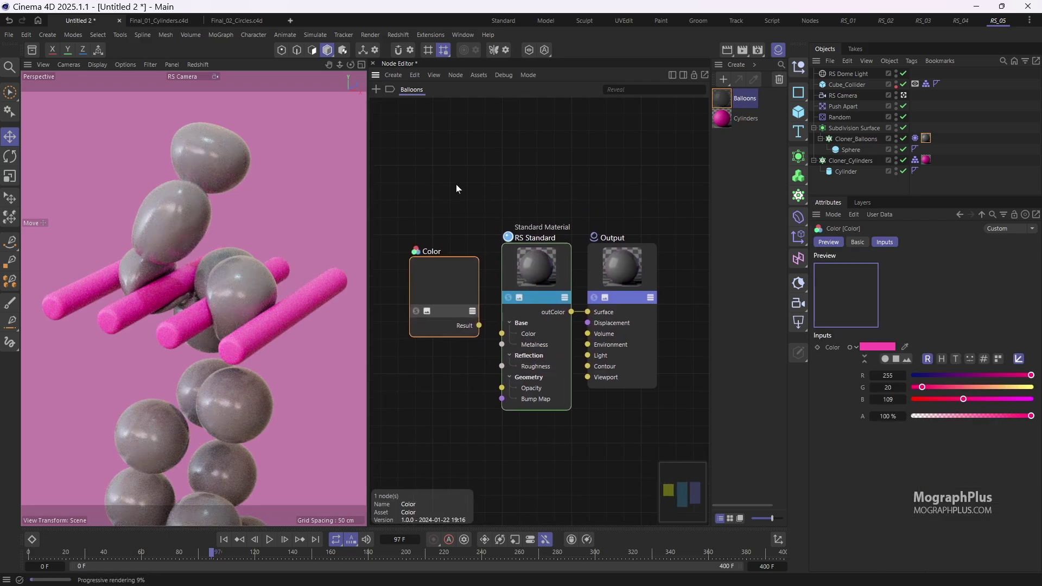
click(462, 168)
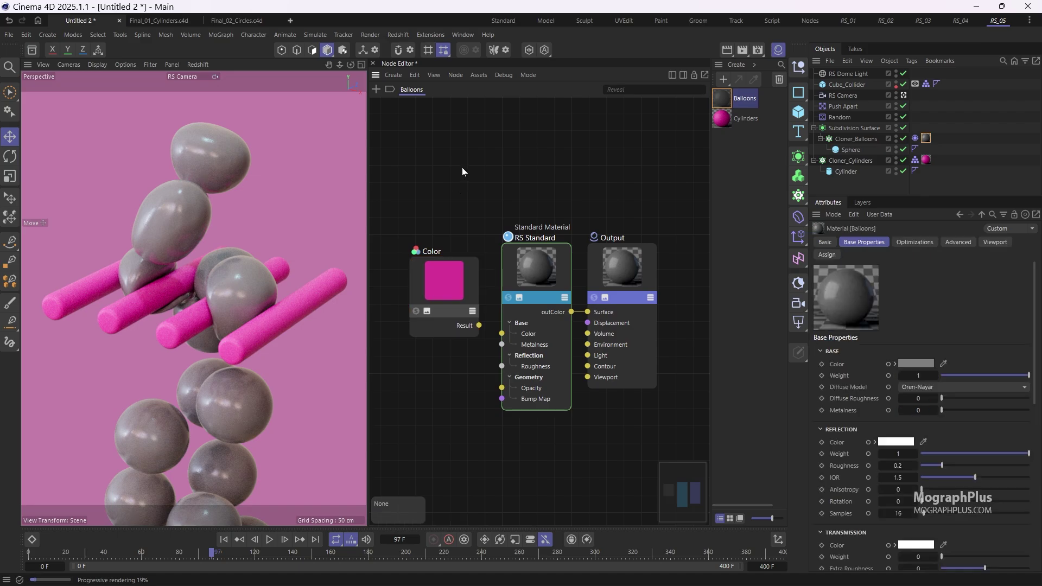
- Set Balloons subsurface weight to 1, wire pink Color into Subsurface Color, and set roughness 0.32
click(542, 265)
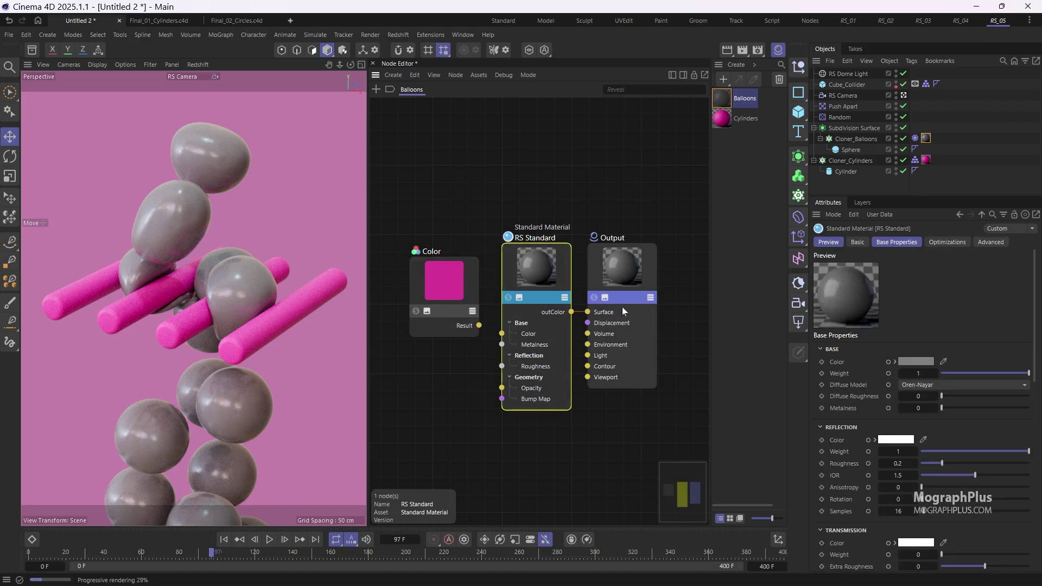
scroll(865, 422, down, 8)
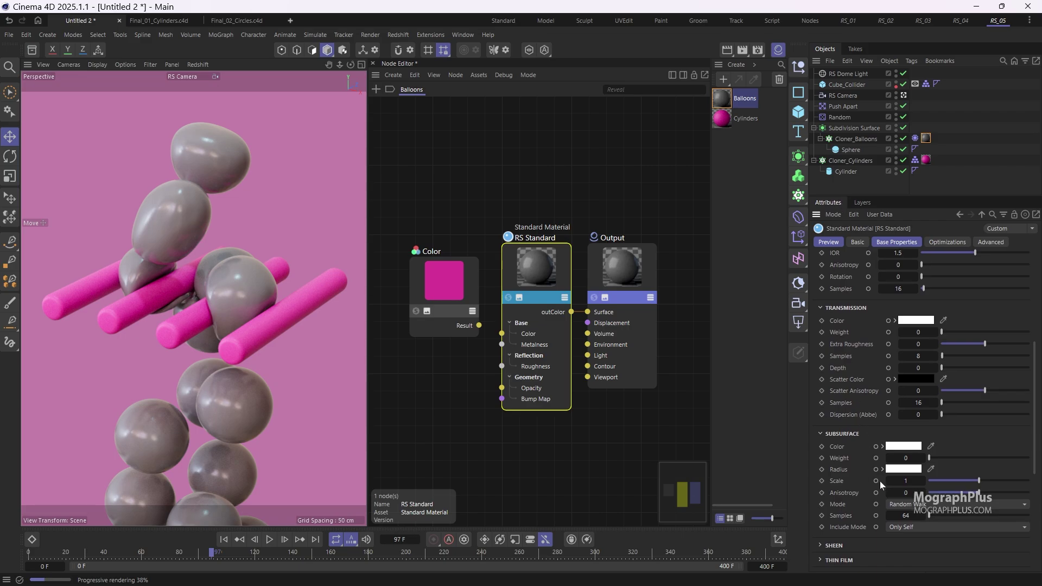
drag(950, 457, 1029, 457)
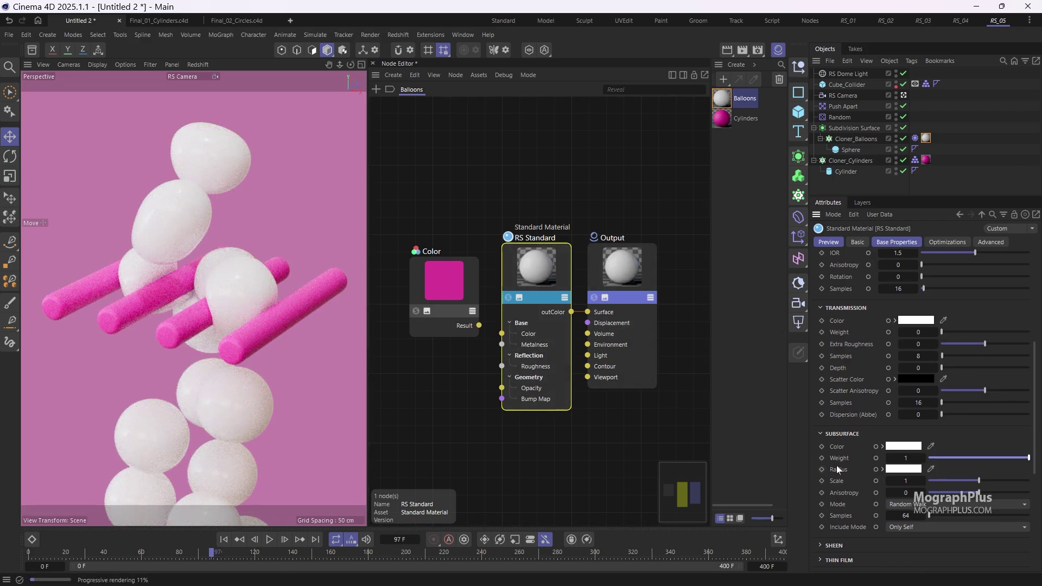
click(876, 447)
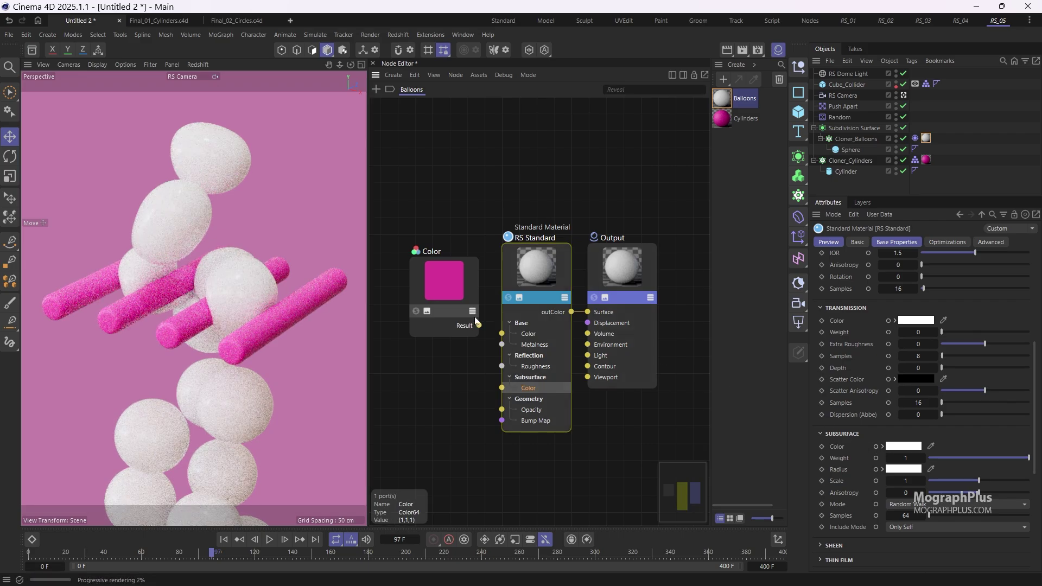
drag(481, 327, 502, 388)
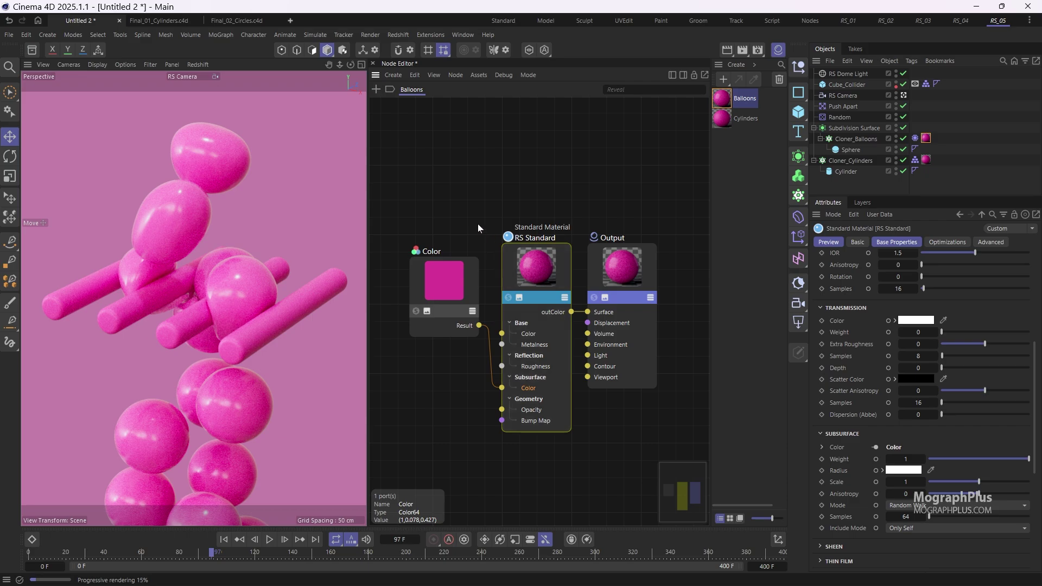
middle_drag(855, 343, 862, 446)
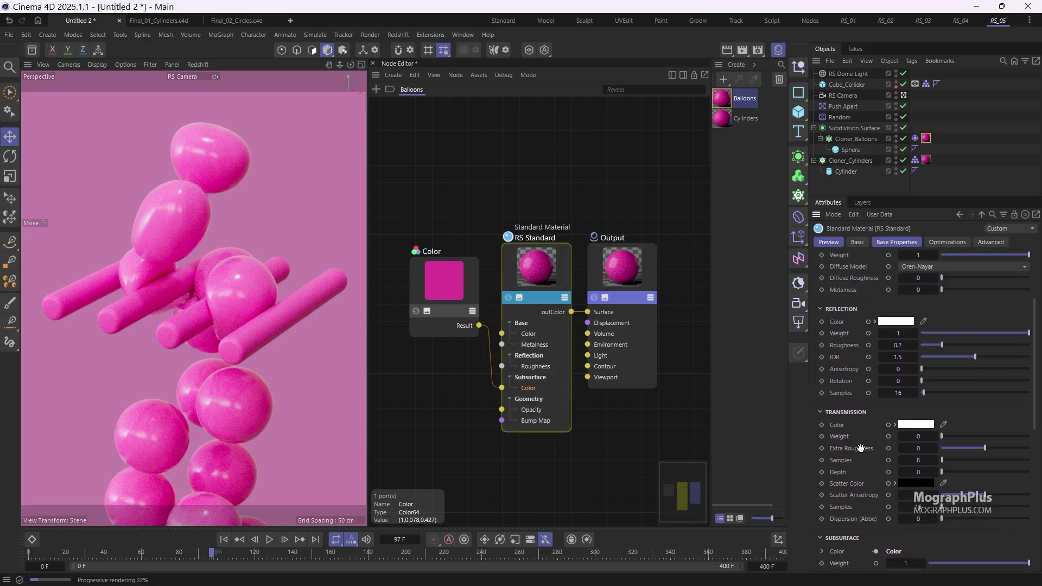
click(895, 345)
text(0.32)
key(Return)
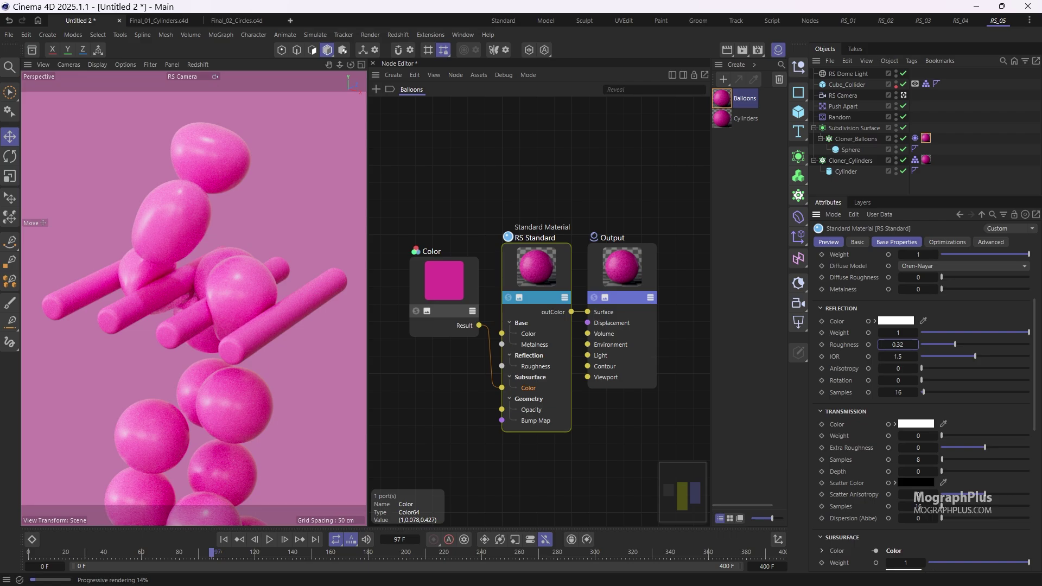
- Play the rendered sequence from frame 0 in a maximized Picture Viewer, then return to the main window
click(463, 34)
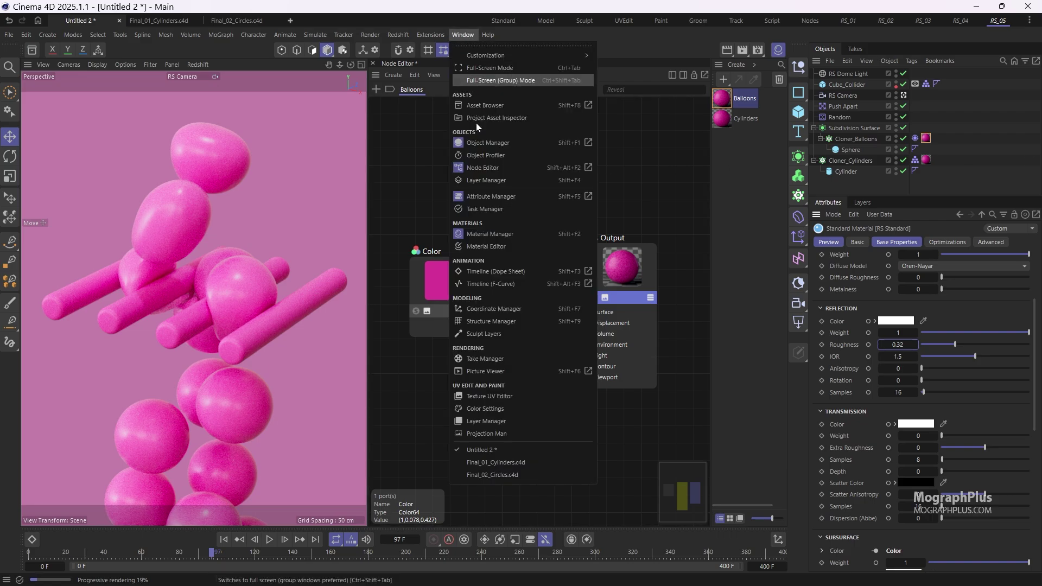
click(537, 362)
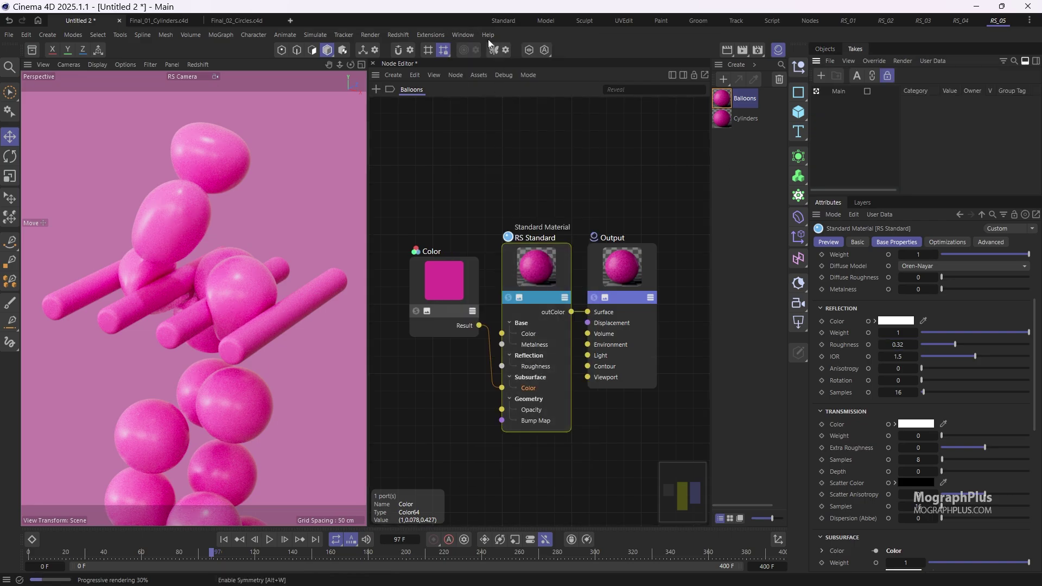
click(465, 34)
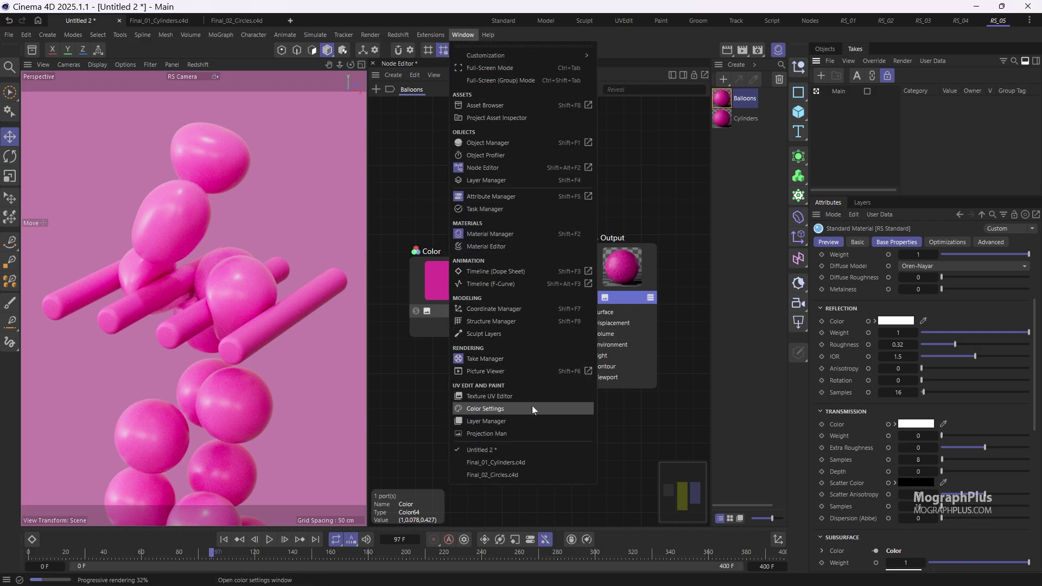
click(529, 369)
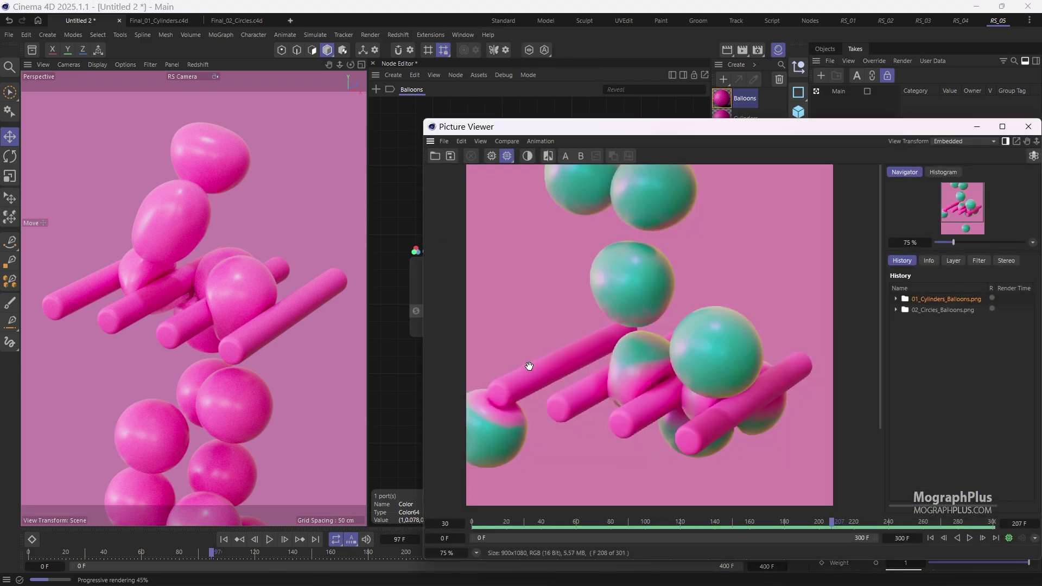
double_click(578, 128)
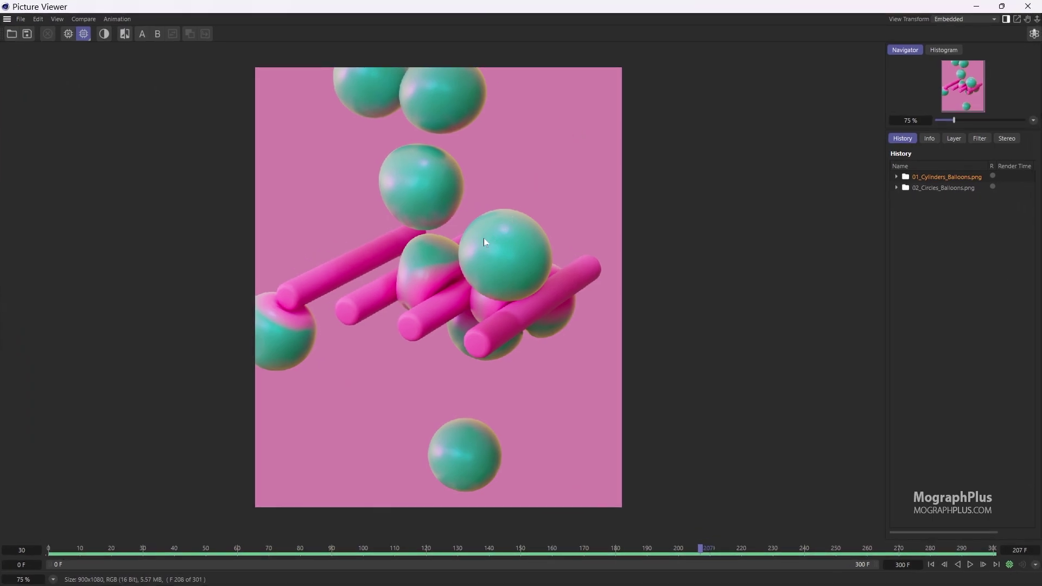
click(71, 553)
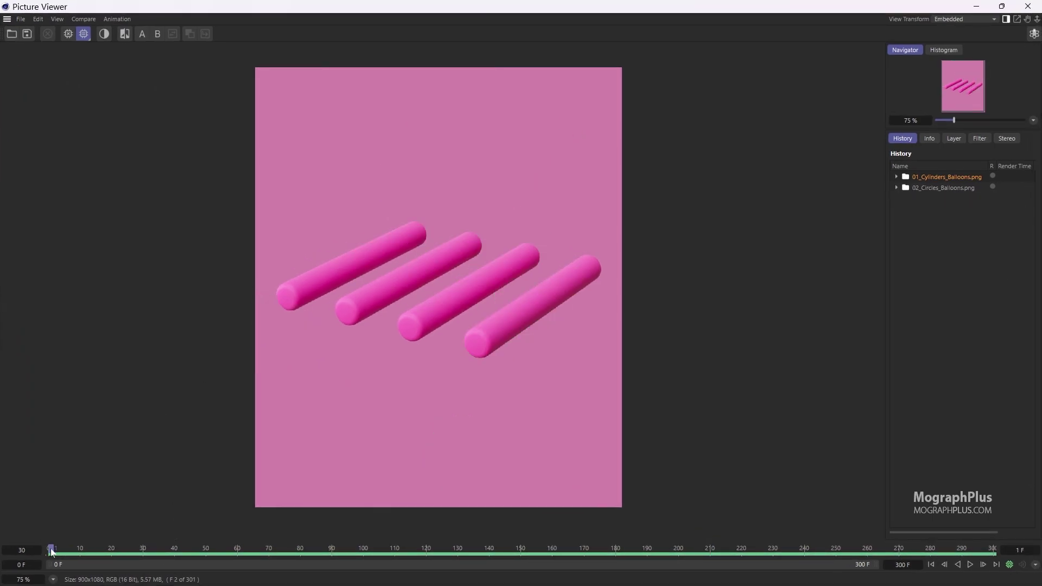
key(space)
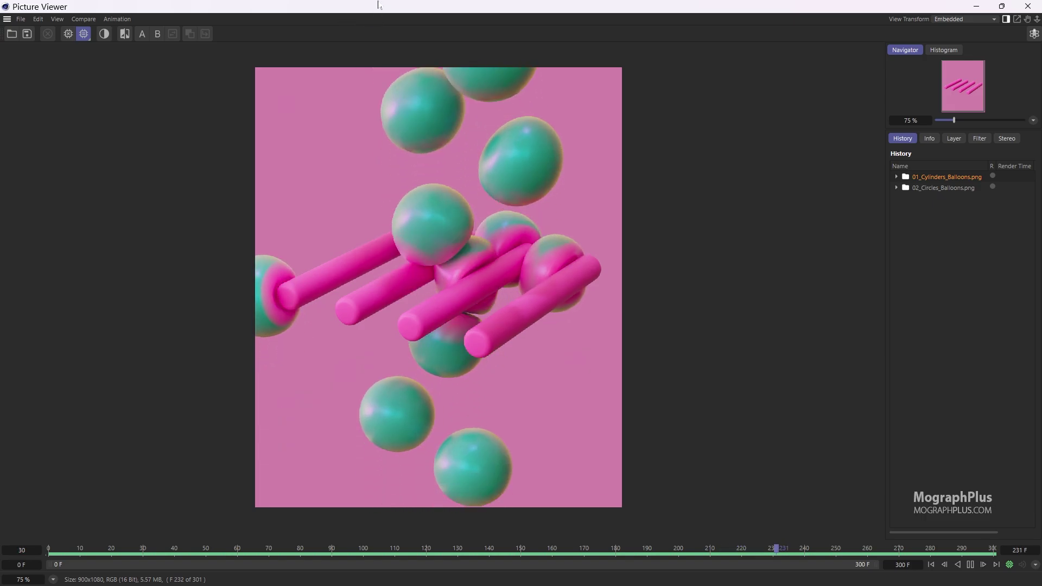
drag(351, 10, 407, 18)
click(688, 235)
- Duplicate the Color node as a second green one and add a Distance node via 'dis' search
middle_drag(504, 204, 577, 170)
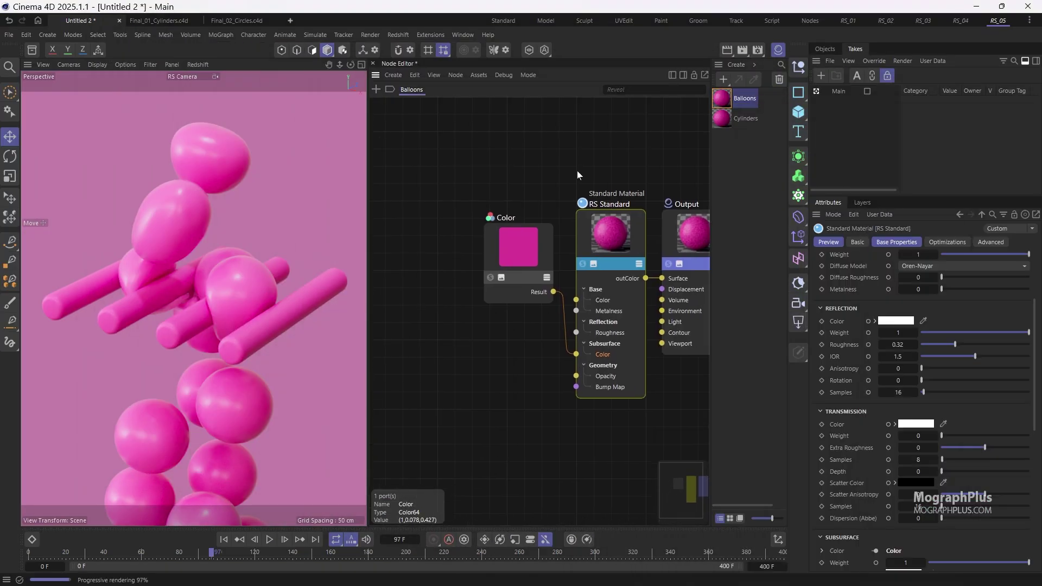
drag(532, 246, 454, 217)
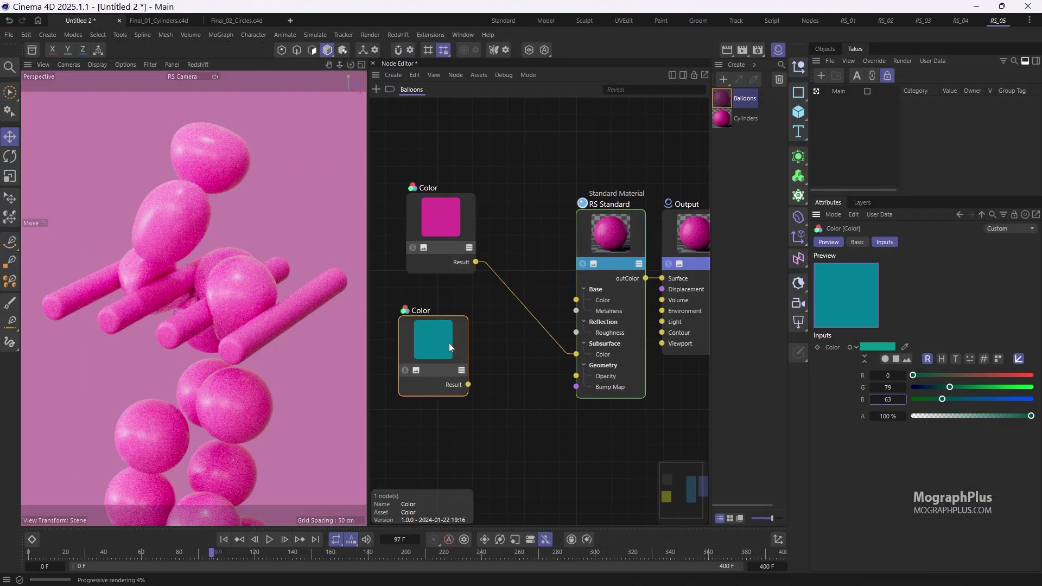
click(497, 321)
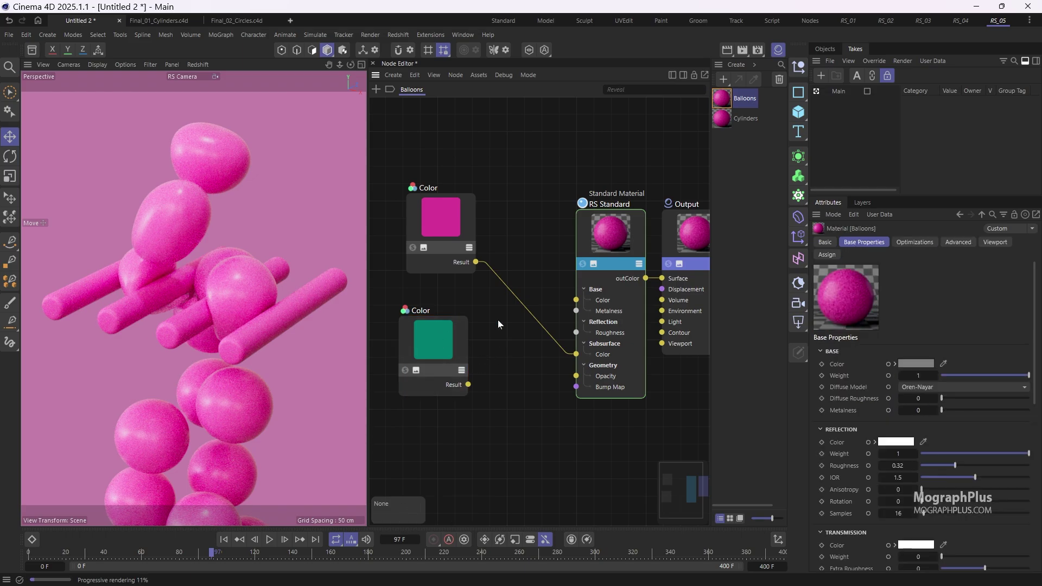
double_click(498, 320)
text(dis)
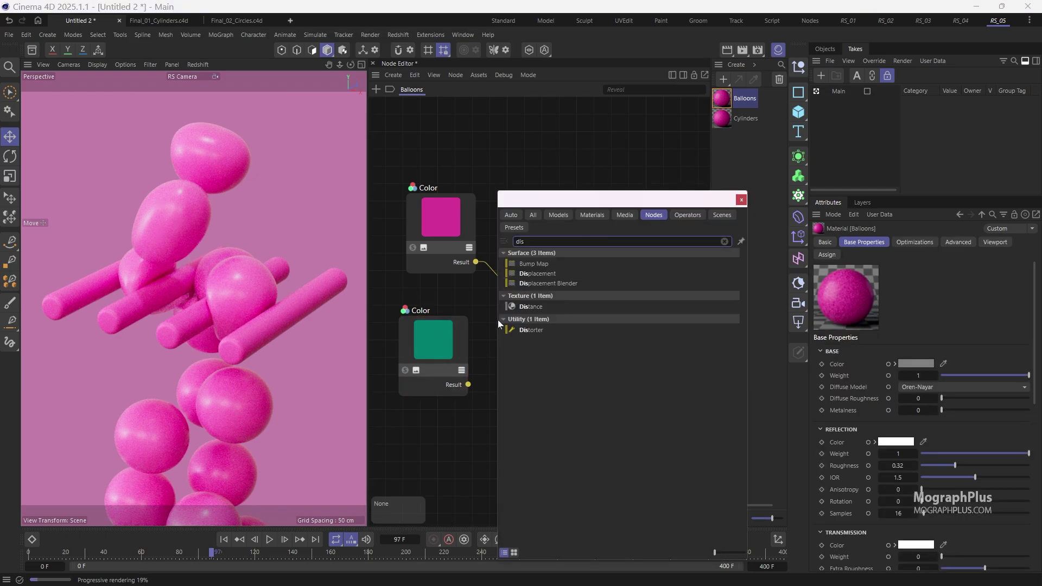
double_click(534, 307)
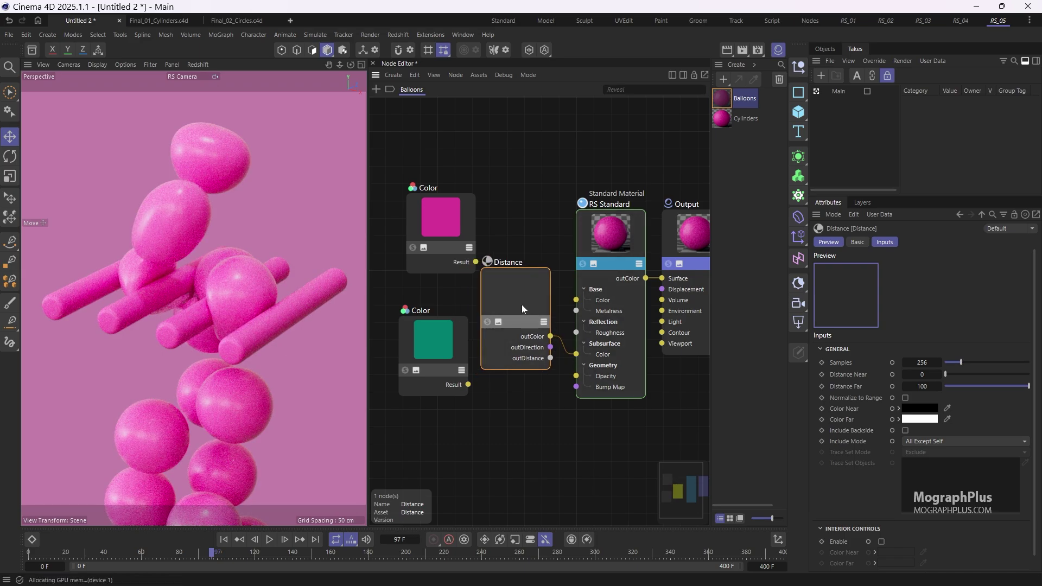
drag(522, 305, 529, 313)
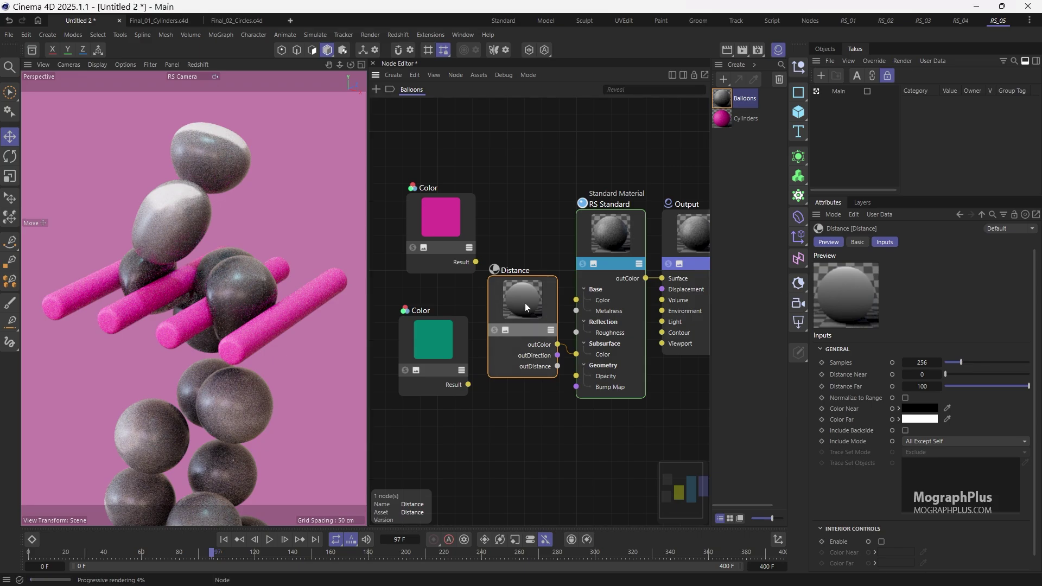
- Limit the Distance node to an included trace set containing Cloner_Cylinders
click(939, 439)
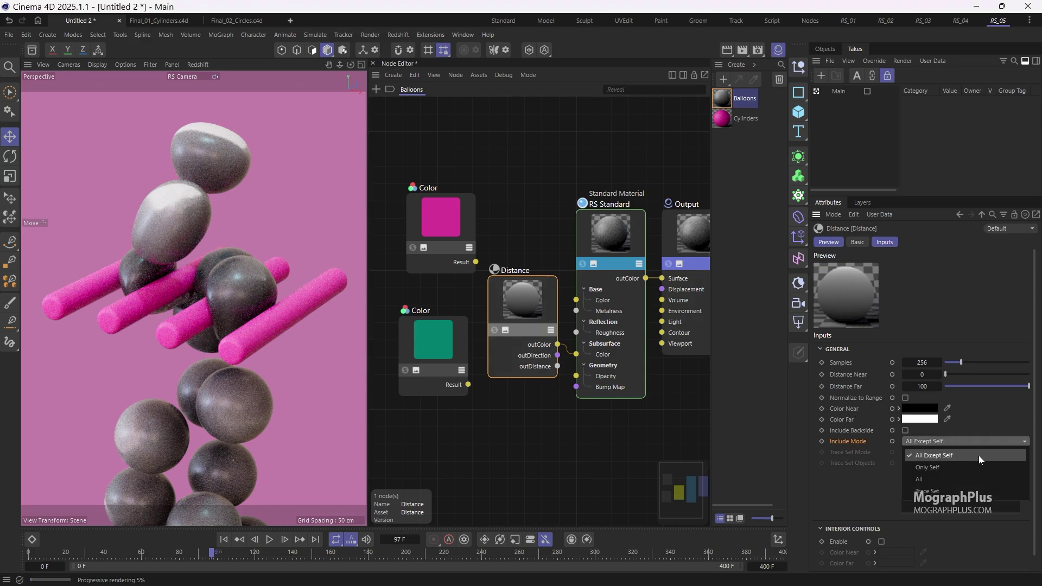
click(921, 476)
click(942, 452)
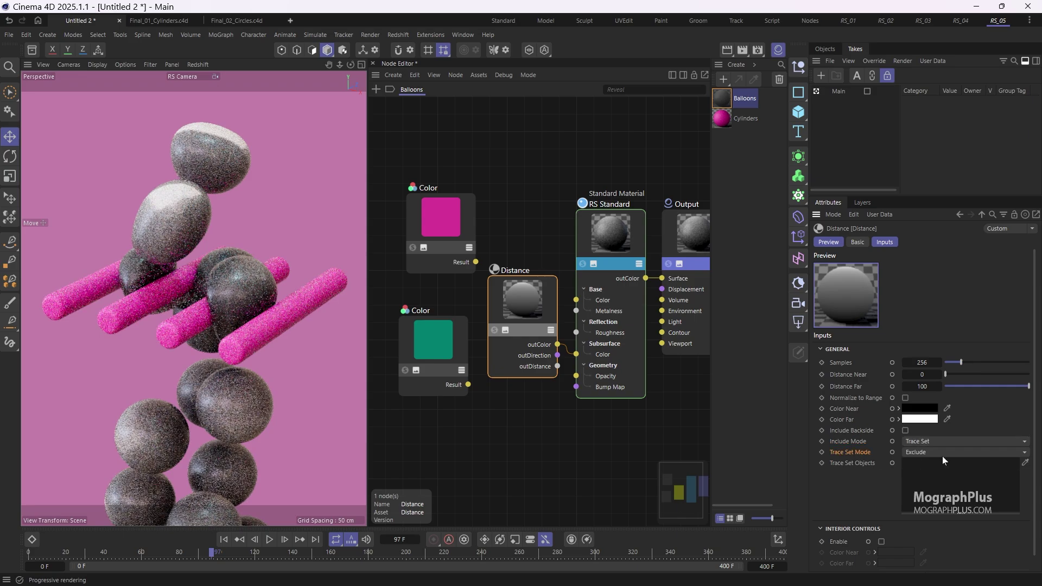
click(944, 465)
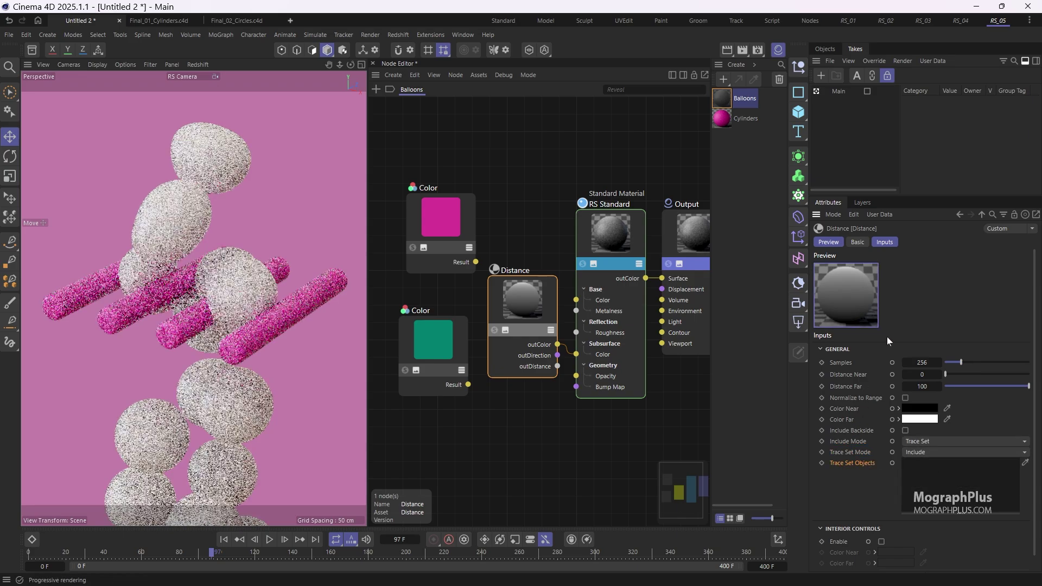
click(824, 49)
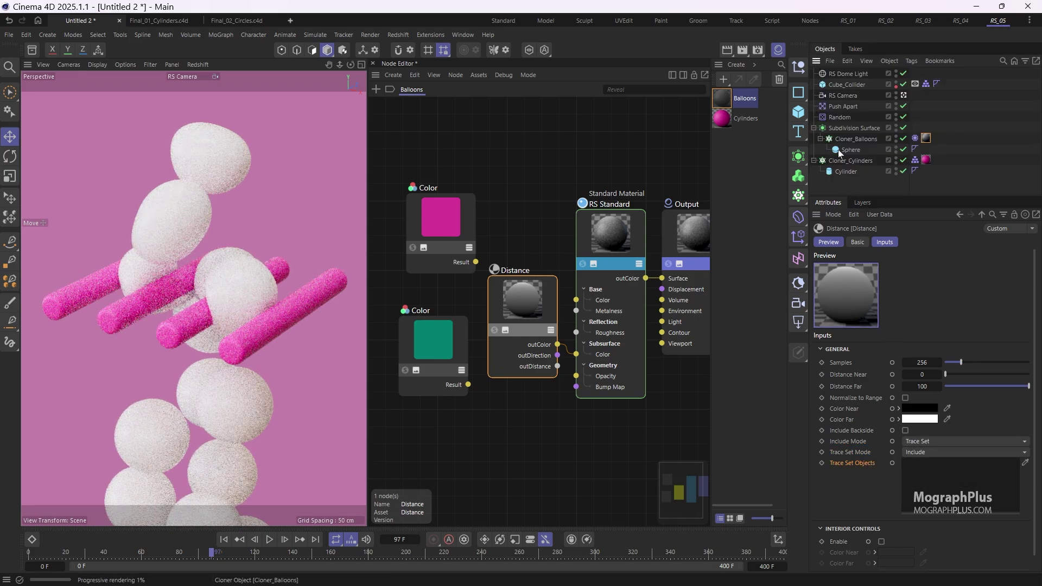
drag(863, 162, 925, 297)
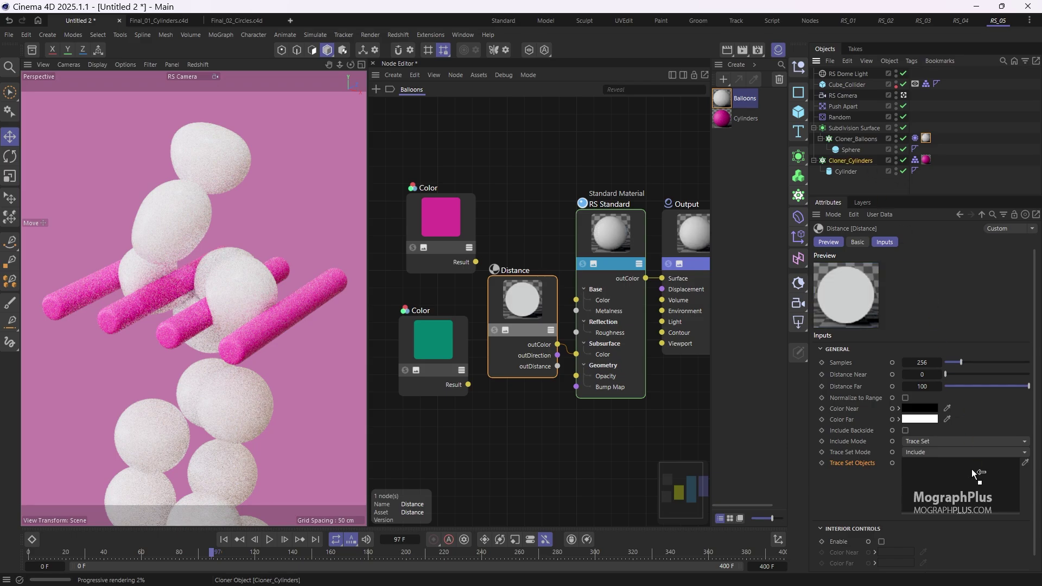
drag(971, 469, 971, 469)
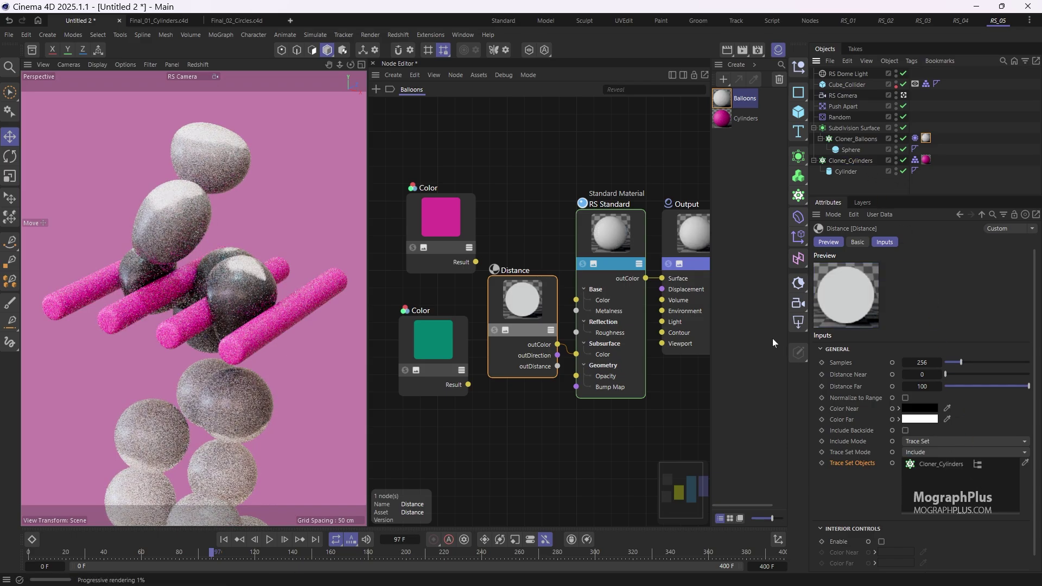
- Set the Distance node's Distance Near to 2 and Distance Far to 8
click(920, 374)
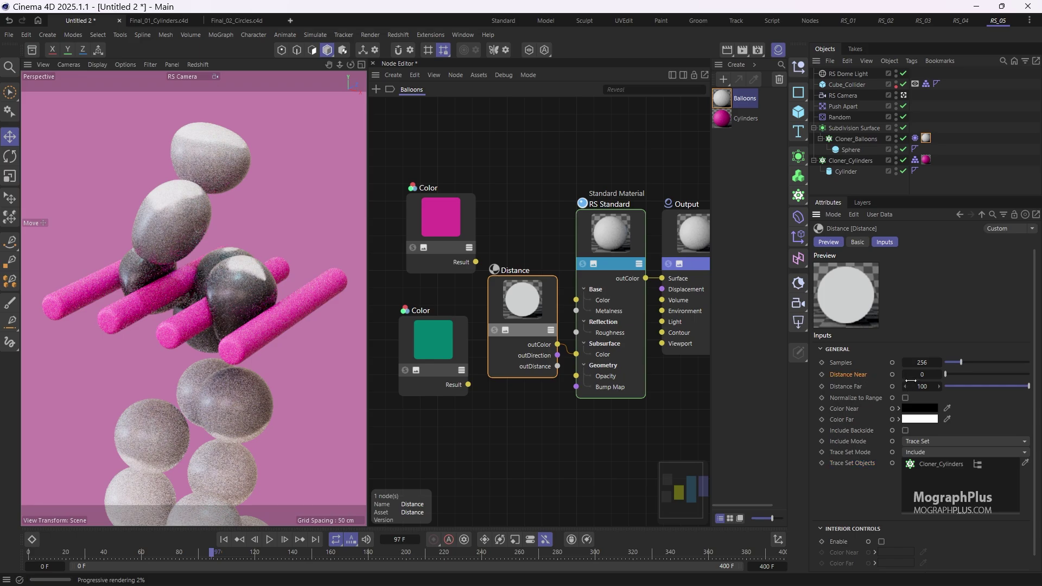
text(2)
key(Tab)
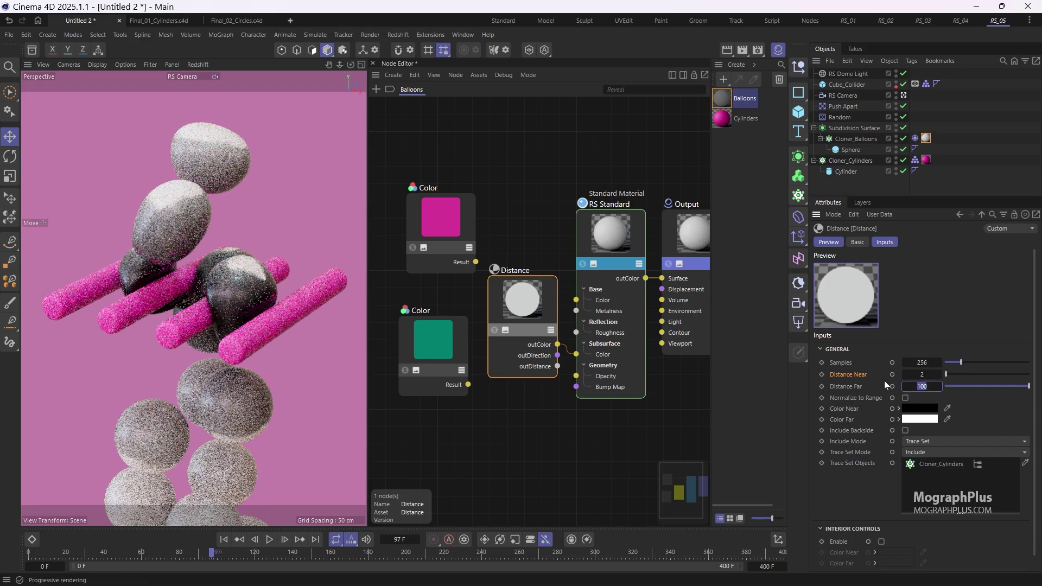
text(8)
key(Return)
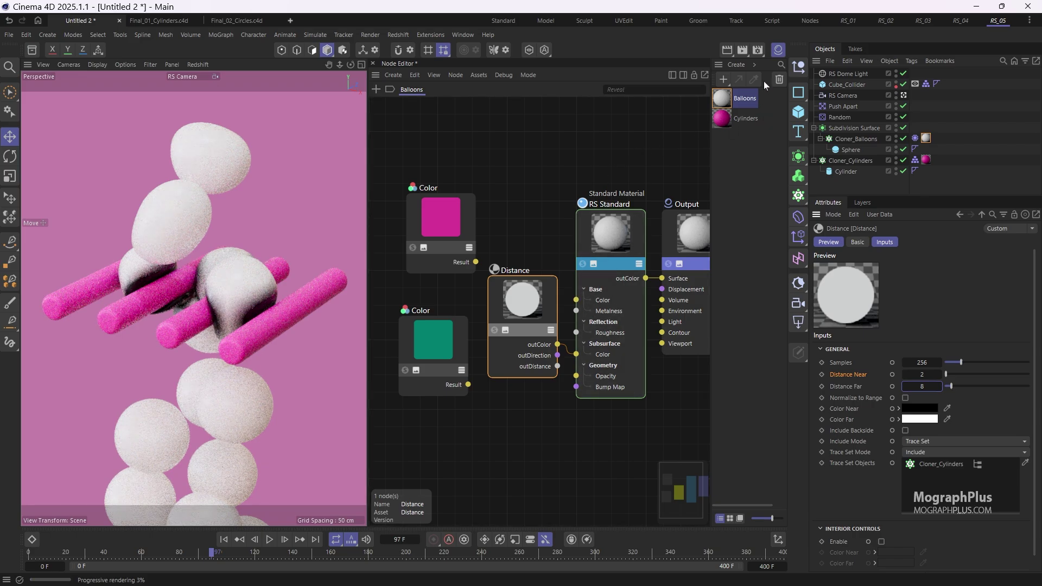
- Expose Color Near and Color Far on the Distance node and wire the green and pink Colors in
key(h)
key(h)
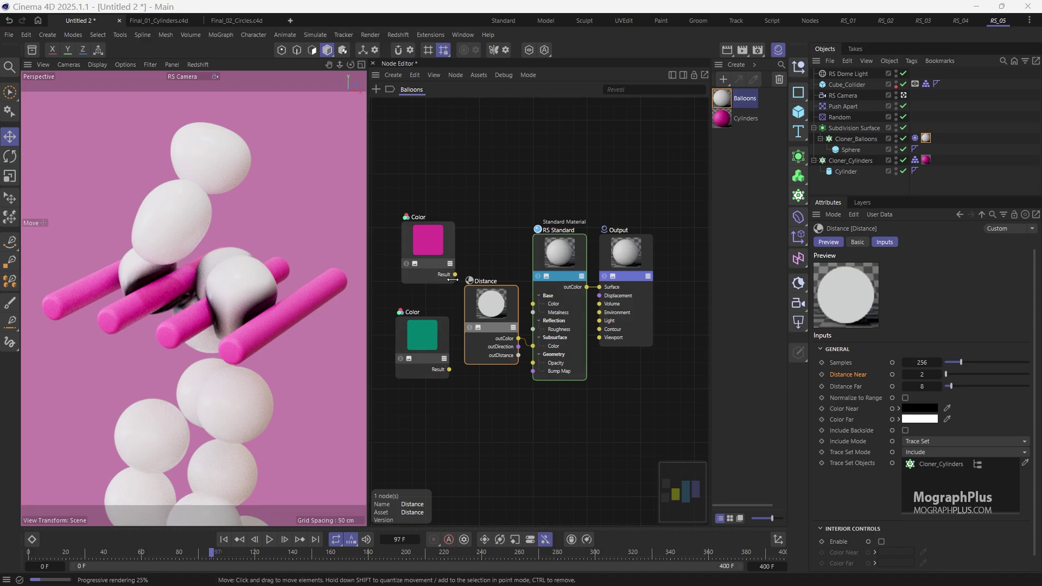
click(892, 408)
click(893, 419)
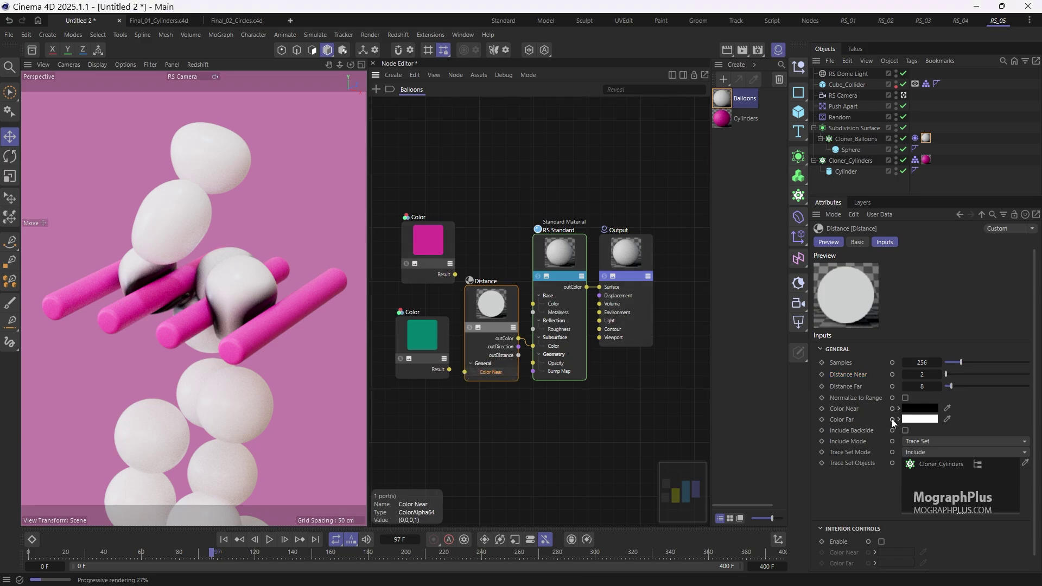
scroll(453, 291, up, 2)
middle_drag(487, 284, 511, 241)
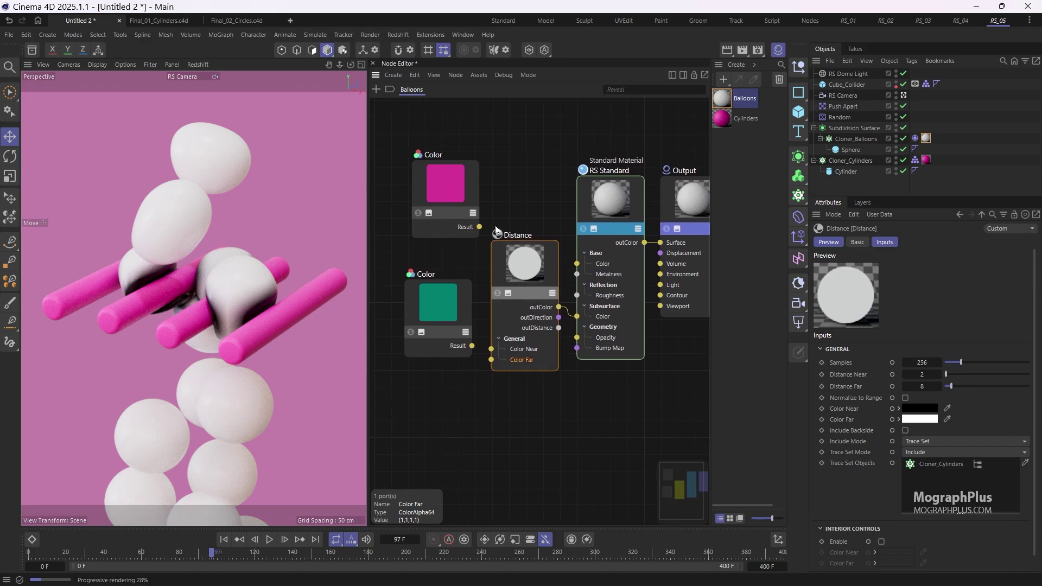
drag(442, 305, 426, 347)
drag(467, 234, 491, 360)
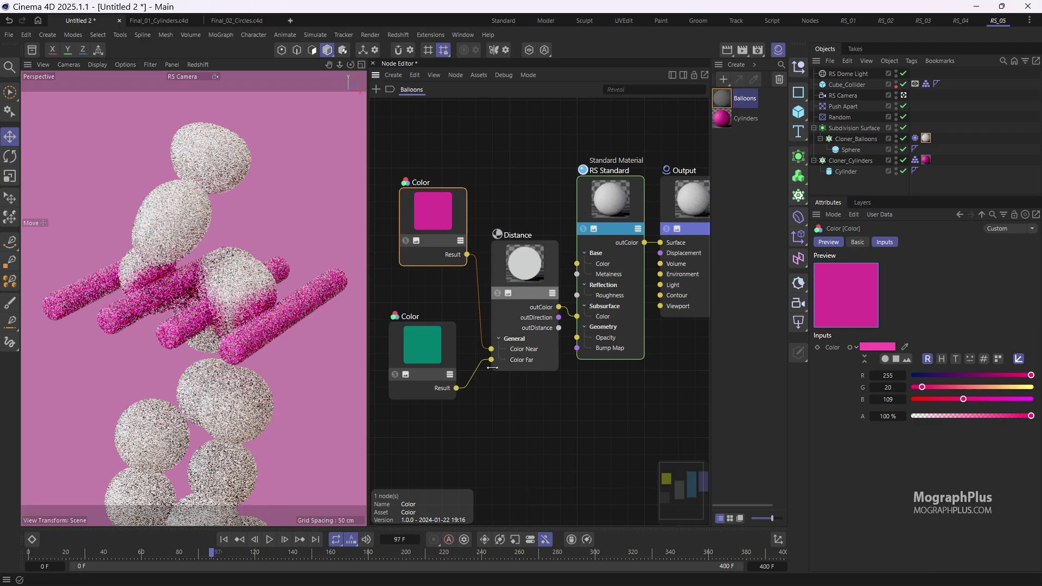
- Set the RS Standard material's Thin Film Thickness to 400
click(600, 197)
scroll(818, 375, down, 10)
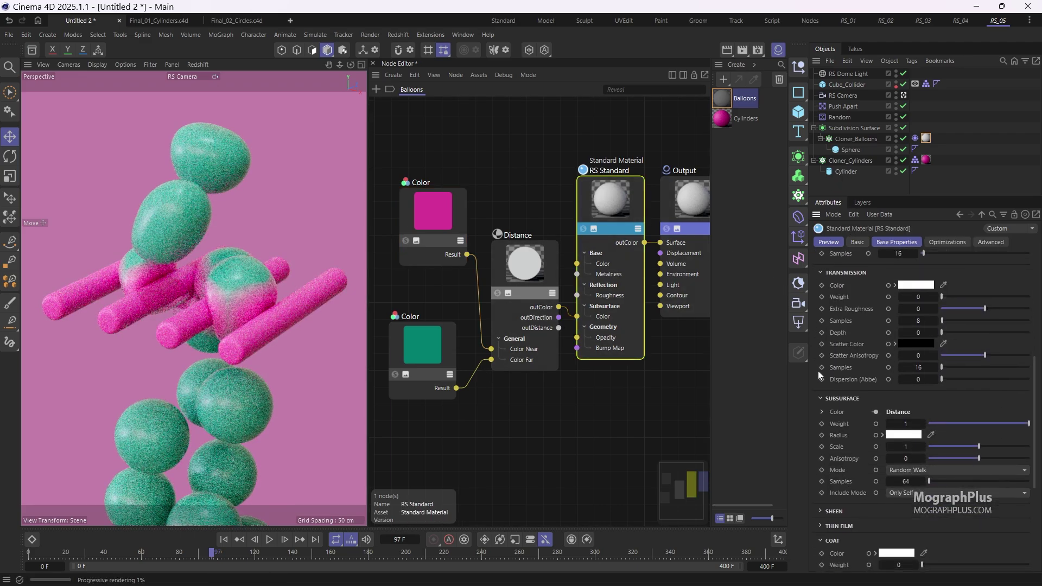
scroll(847, 310, down, 10)
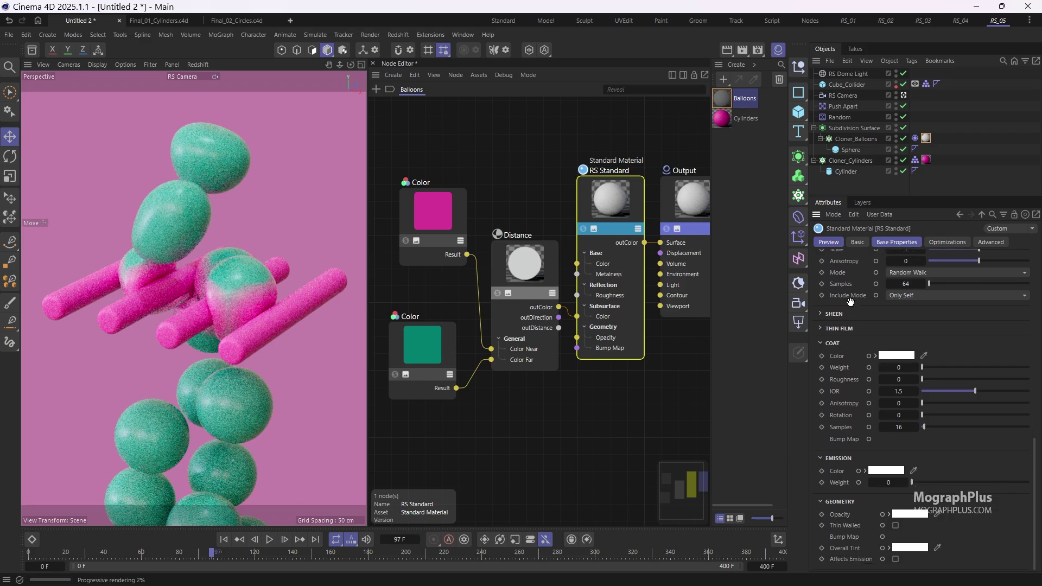
click(844, 330)
click(890, 353)
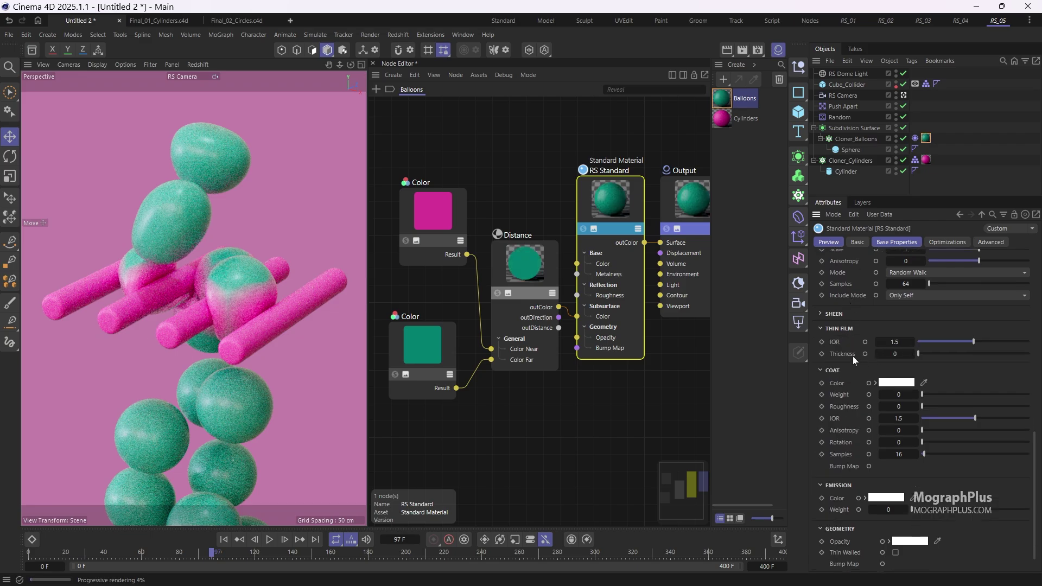
text(400)
key(Return)
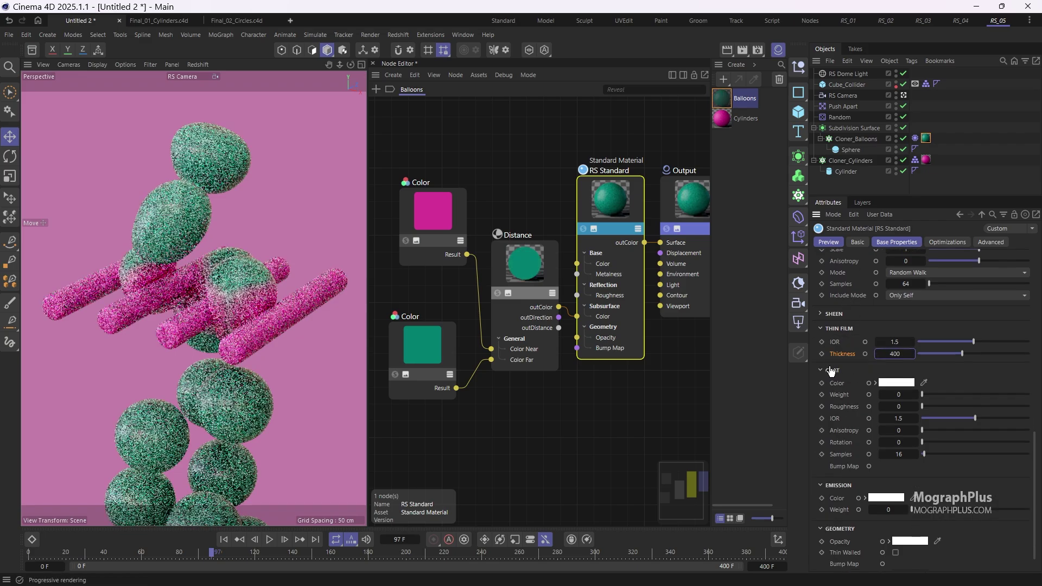
- Lower the balloon material's Reflection IOR to 1
scroll(847, 380, up, 6)
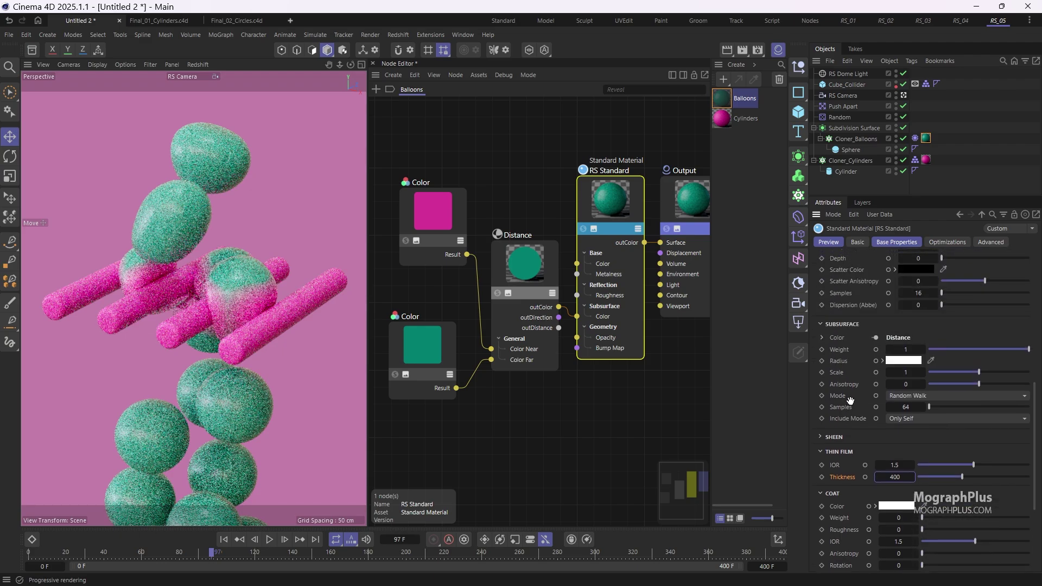
scroll(850, 401, up, 4)
scroll(848, 475, up, 4)
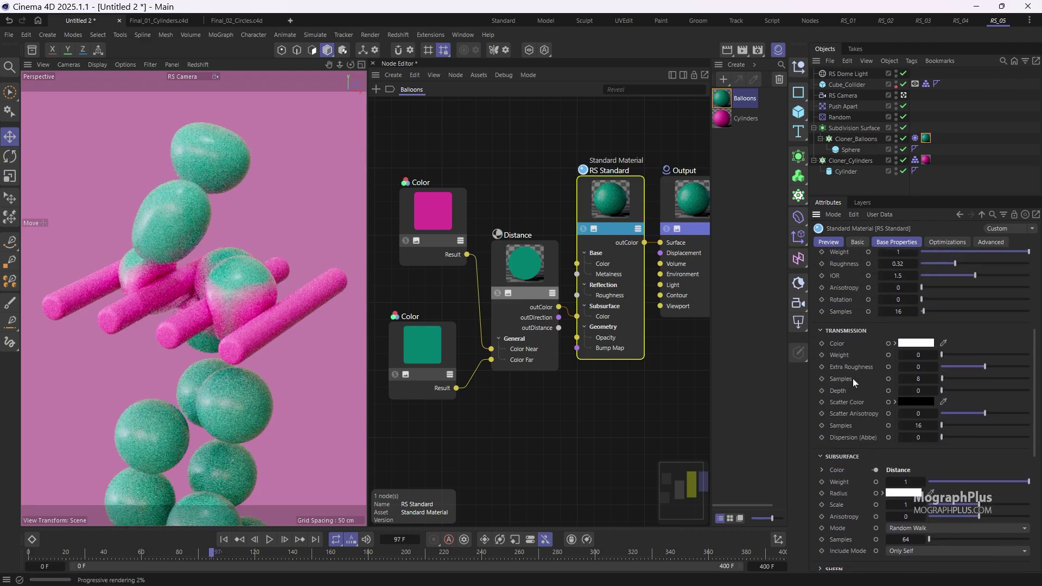
drag(891, 289, 868, 324)
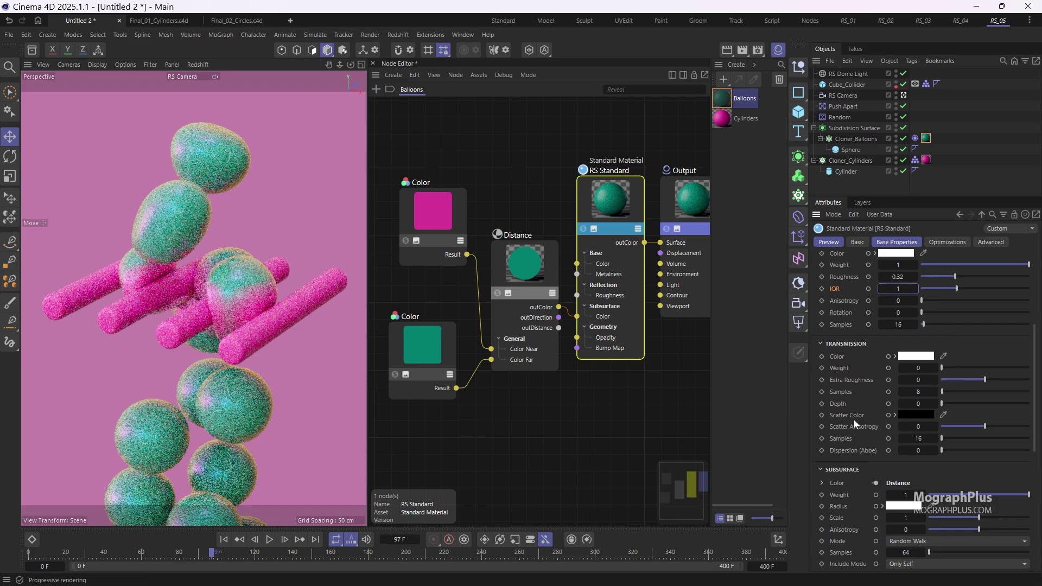
scroll(855, 432, down, 15)
scroll(591, 188, down, 2)
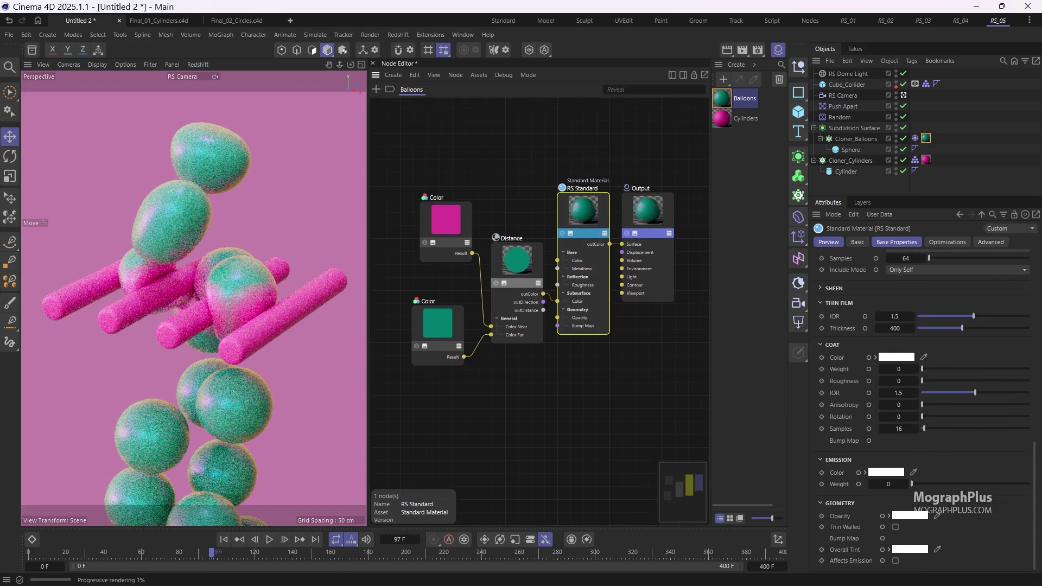
- In Redshift render settings, enable Denoising with OIDN Quality set to High, then close the window
click(762, 48)
drag(777, 46, 433, 118)
click(431, 155)
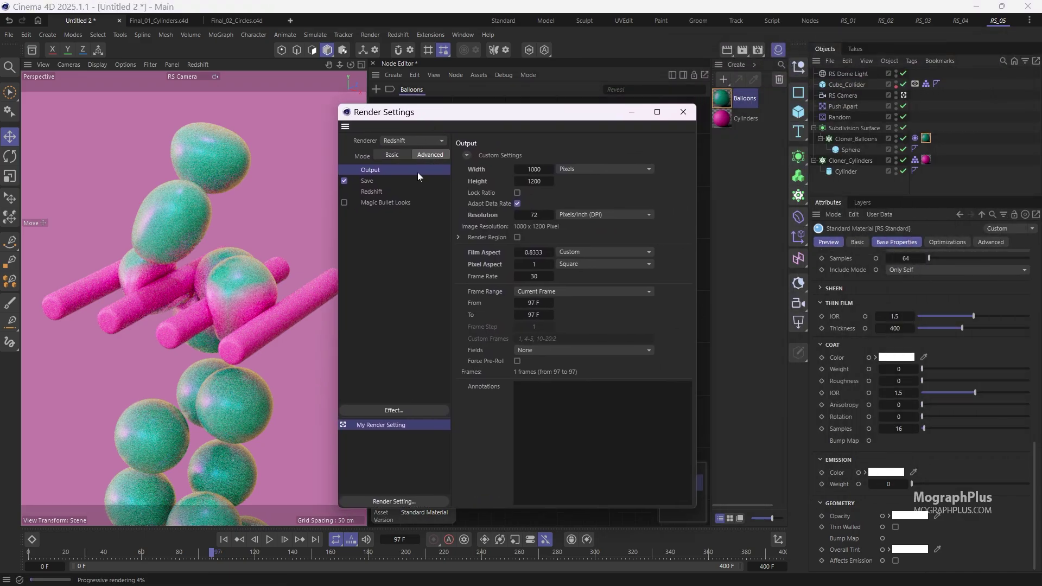
click(388, 191)
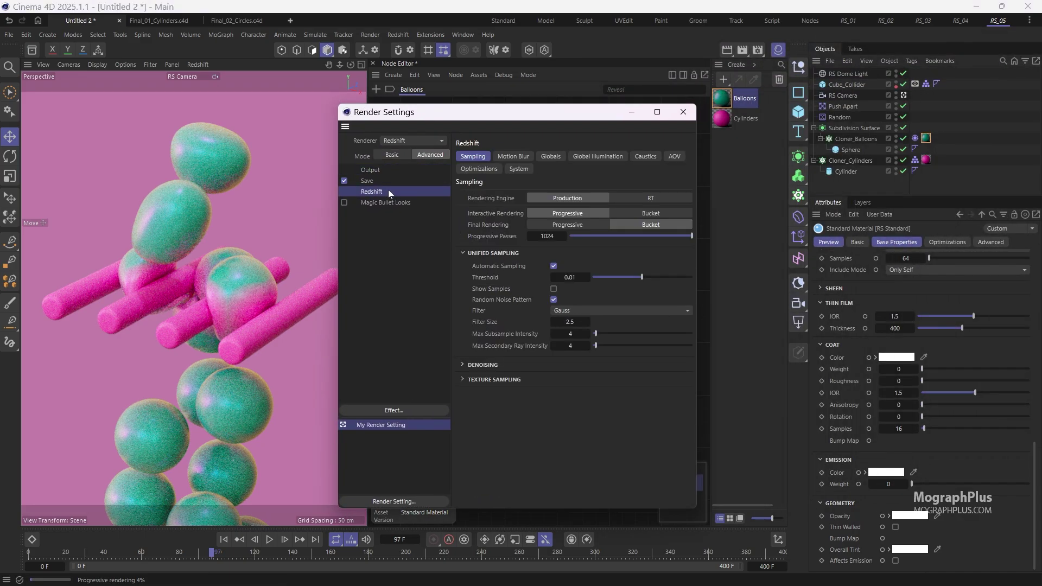
click(492, 368)
click(549, 378)
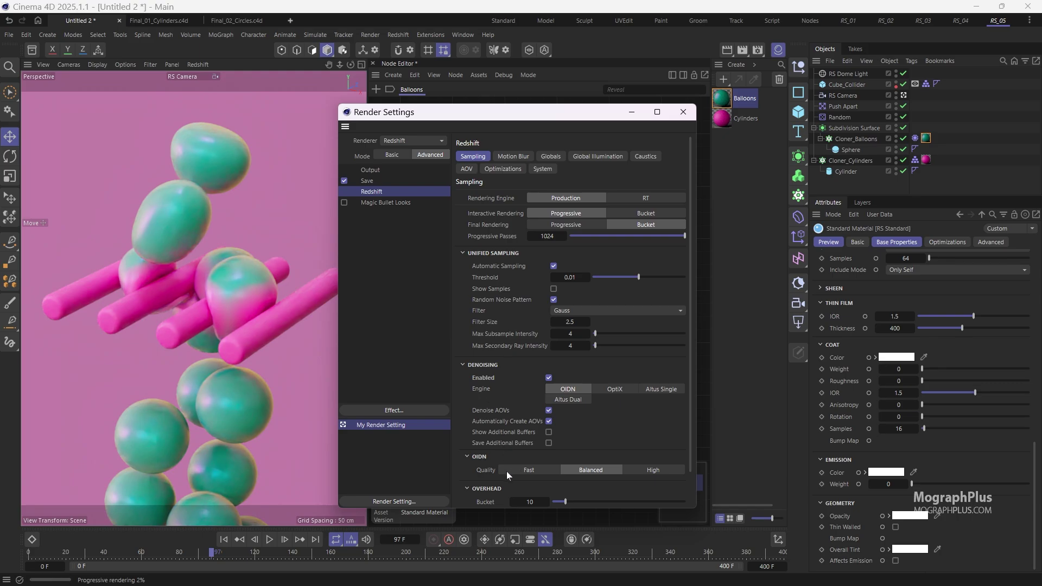
click(653, 470)
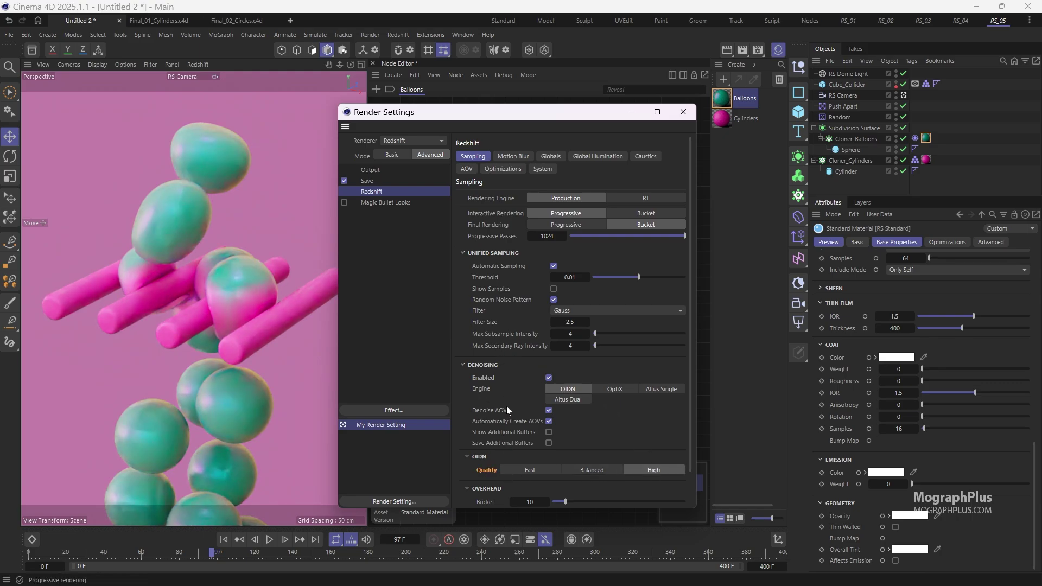
scroll(506, 406, down, 1)
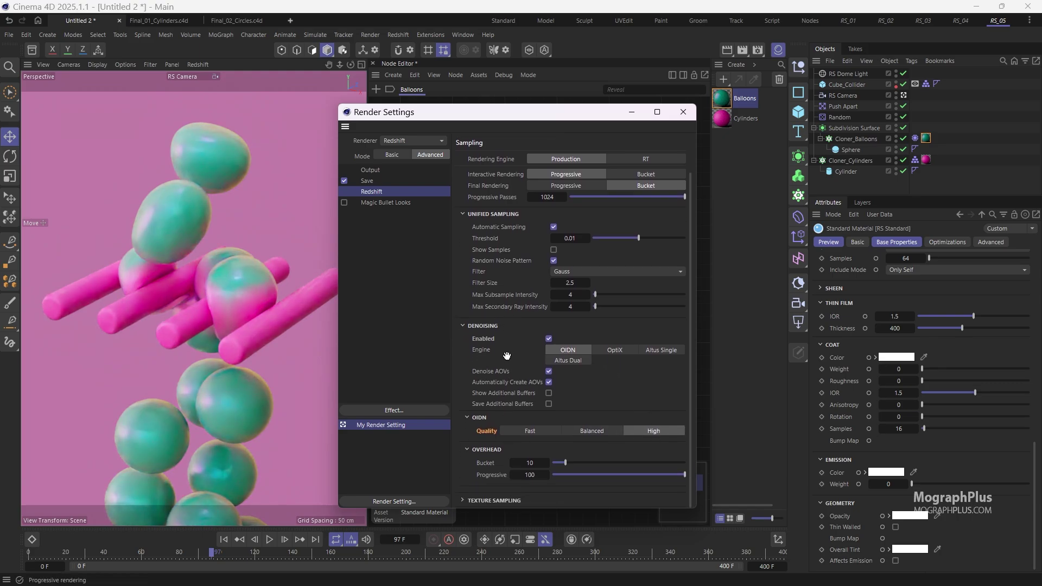
click(683, 112)
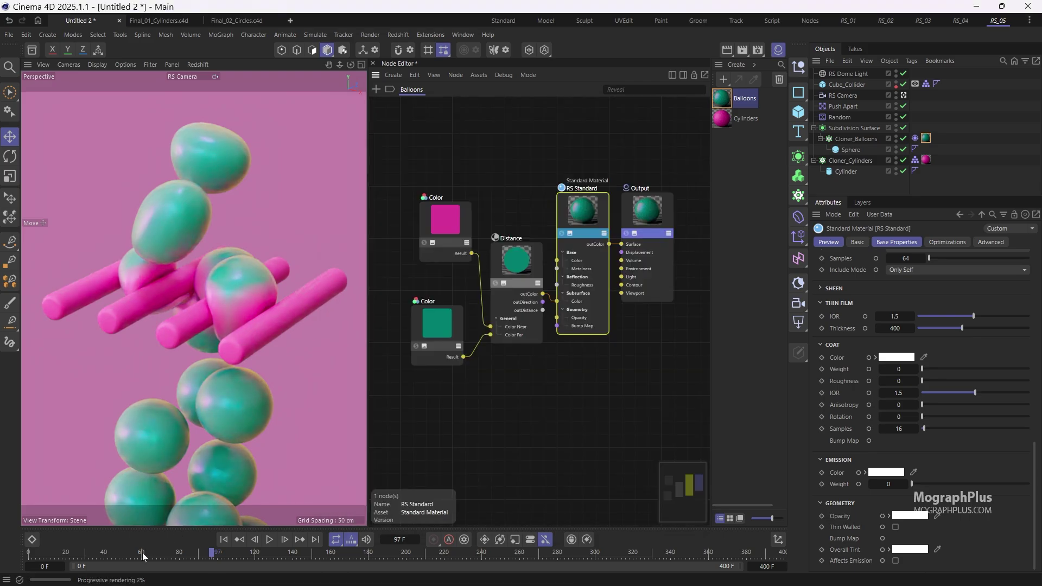
- Check an earlier and a later animation frame, then bring up the viewport's renderer options
click(175, 552)
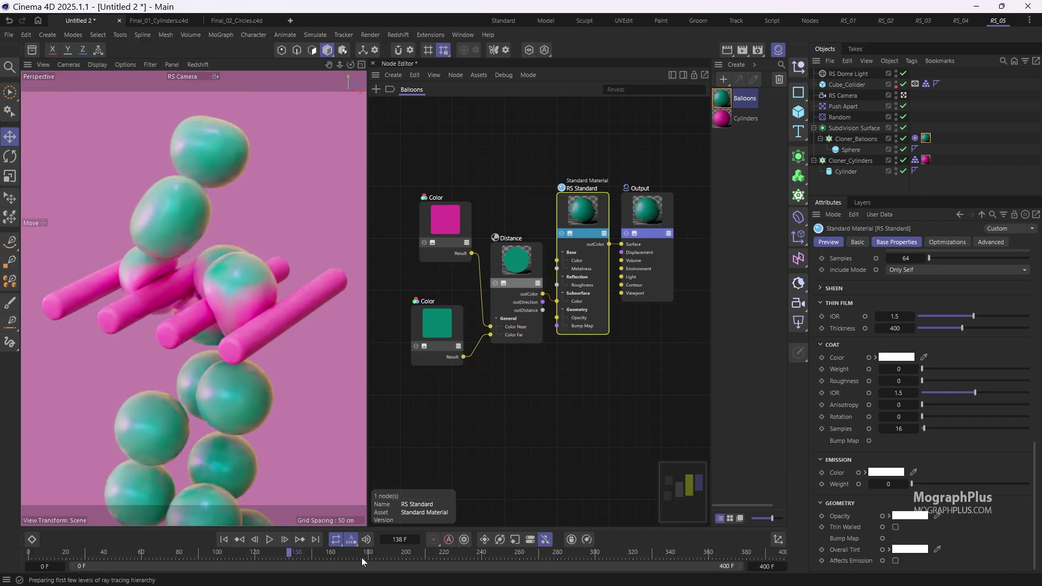
click(392, 552)
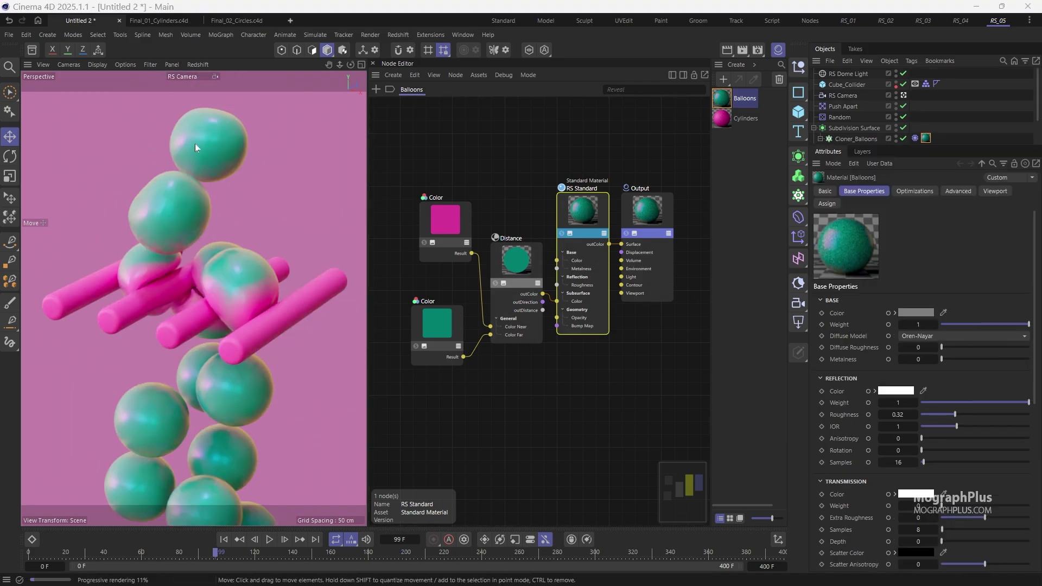
click(197, 65)
- Stop the live Redshift viewport render and bring up the Picture Viewer
click(205, 82)
click(459, 36)
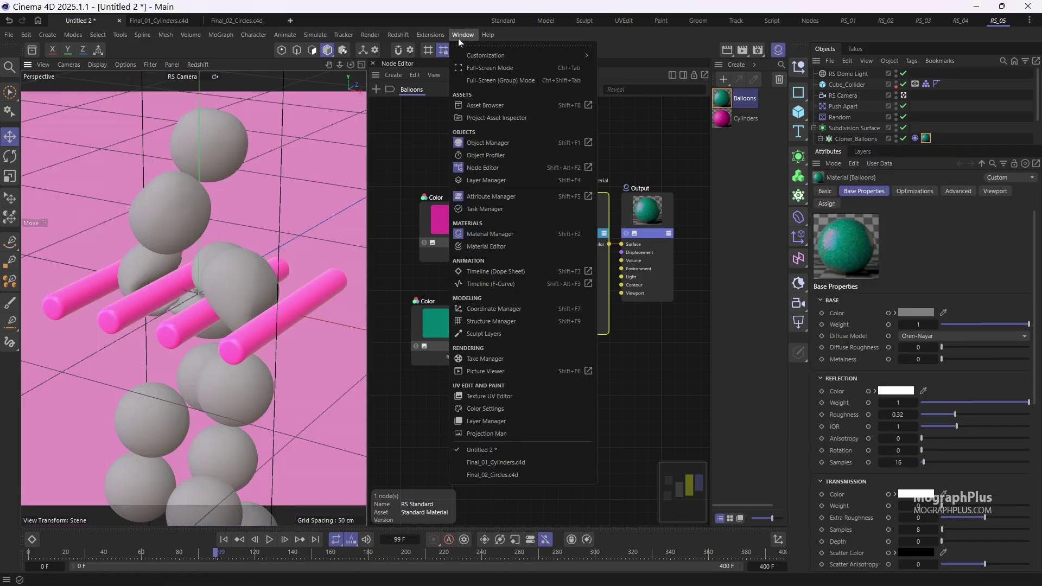
click(532, 374)
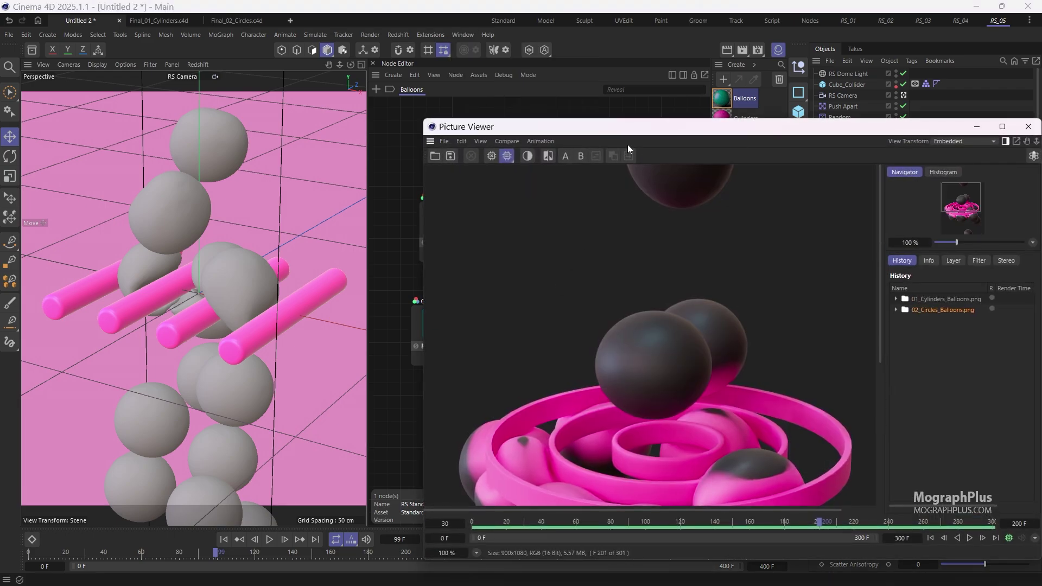
- Play the circles render sequence full screen, then bring Final_02_Circles.c4d to the front
double_click(627, 127)
key(space)
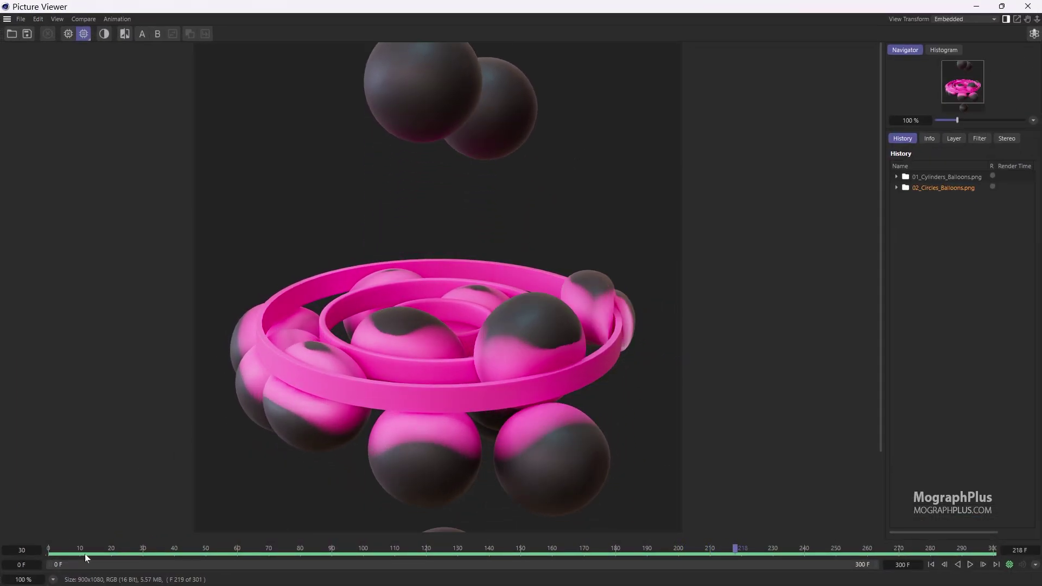
drag(85, 553, 41, 545)
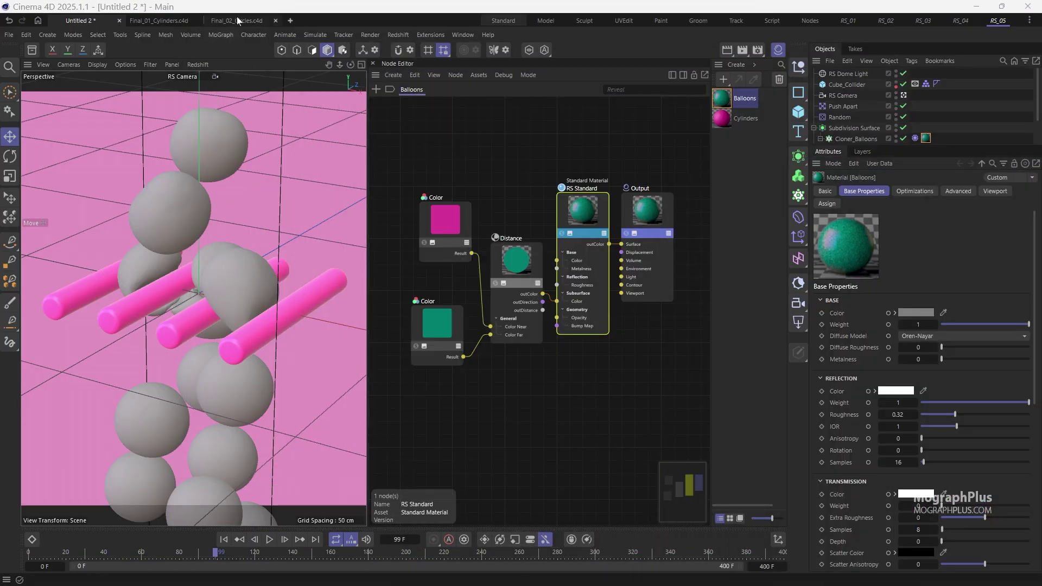
click(244, 17)
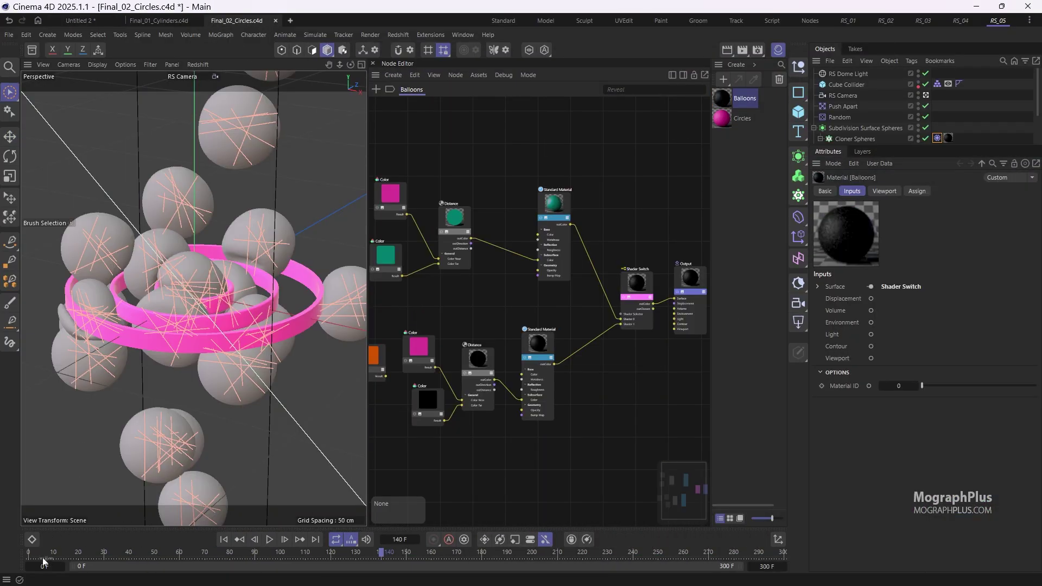
- Play the balloon drop from frame 0, select Cloner Spheres, enlarge the Objects panel, stop at frame 81
drag(47, 551, 29, 551)
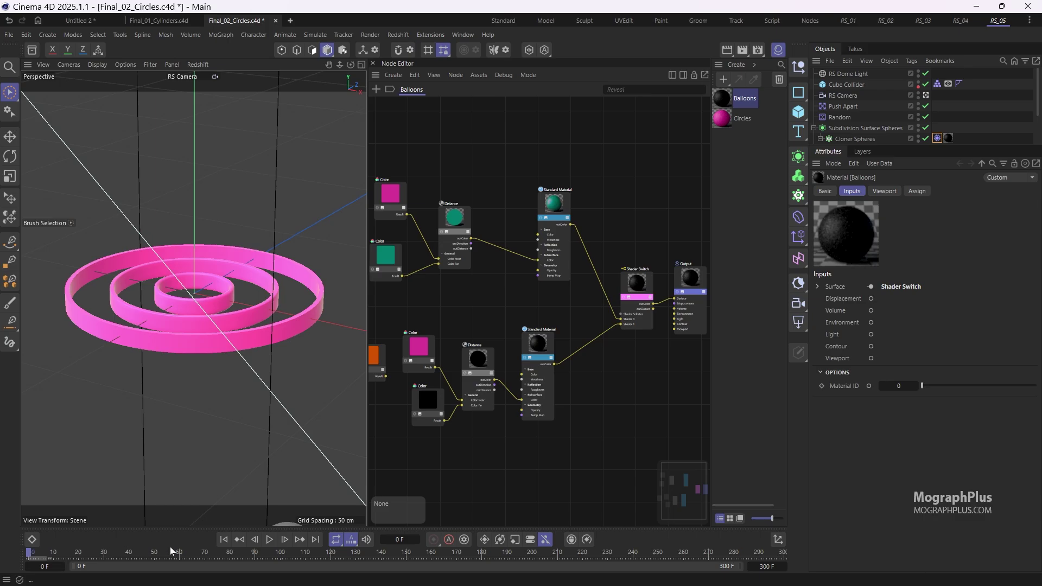
click(269, 539)
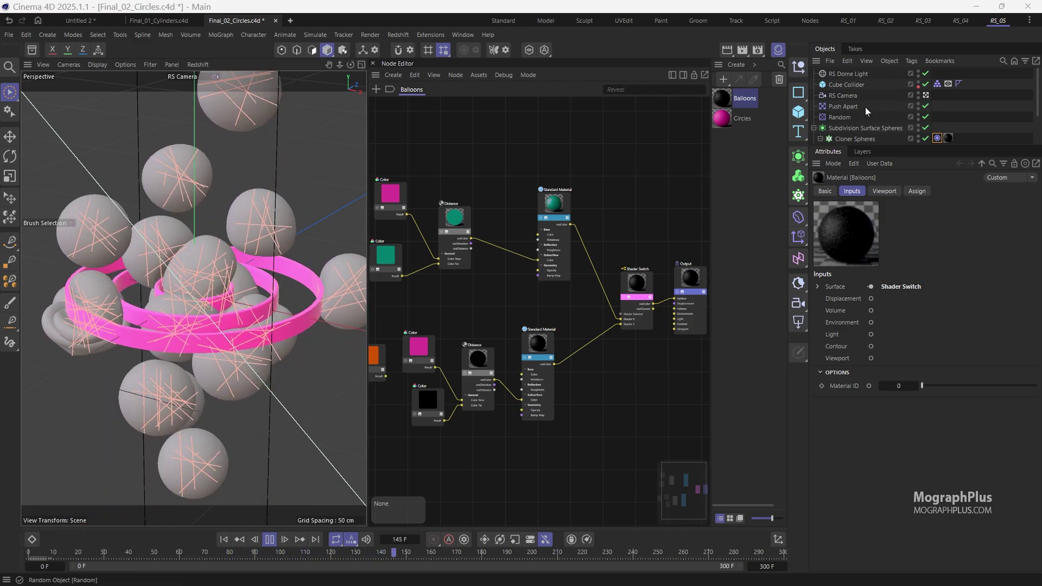
scroll(865, 107, down, 4)
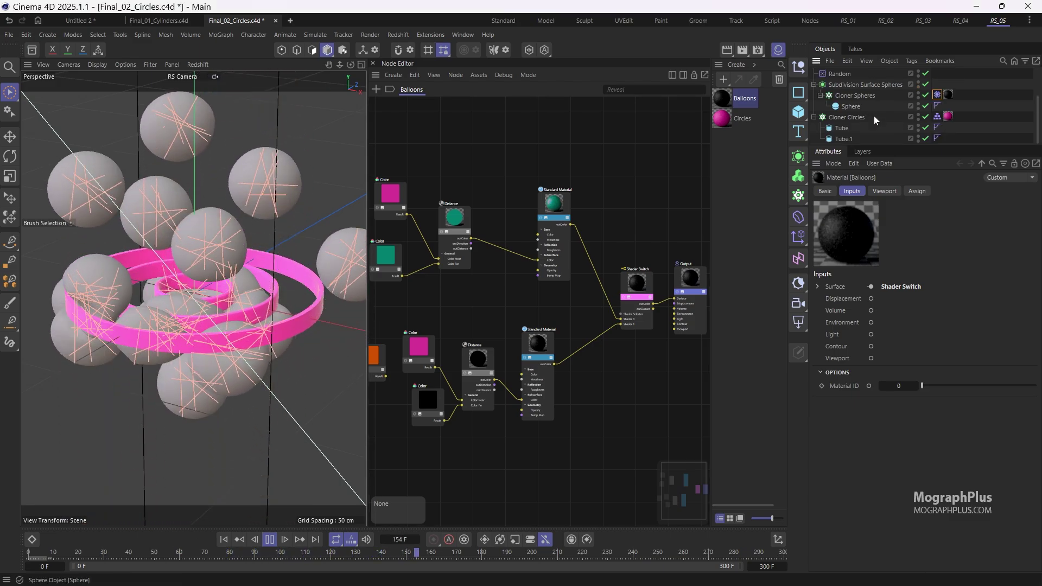
click(855, 95)
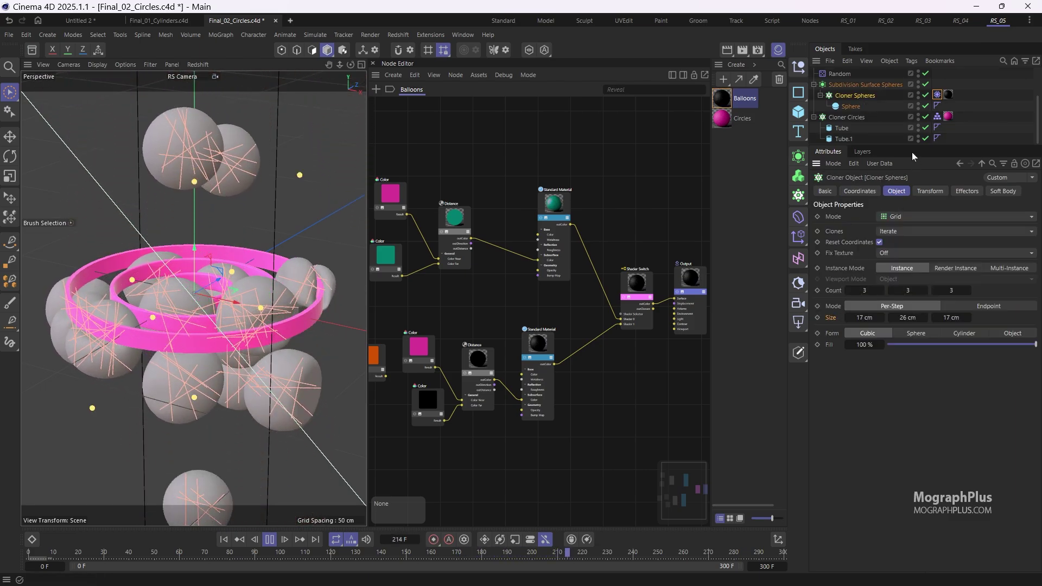
drag(908, 145, 908, 293)
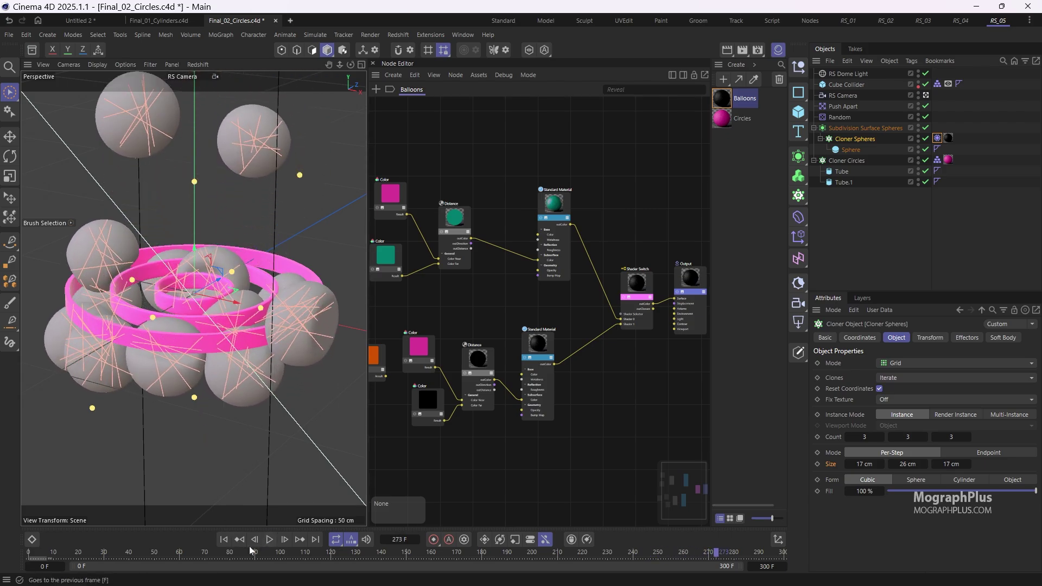
drag(249, 552, 327, 542)
- Start the Redshift IPR in the viewport and clear the object selection
click(197, 64)
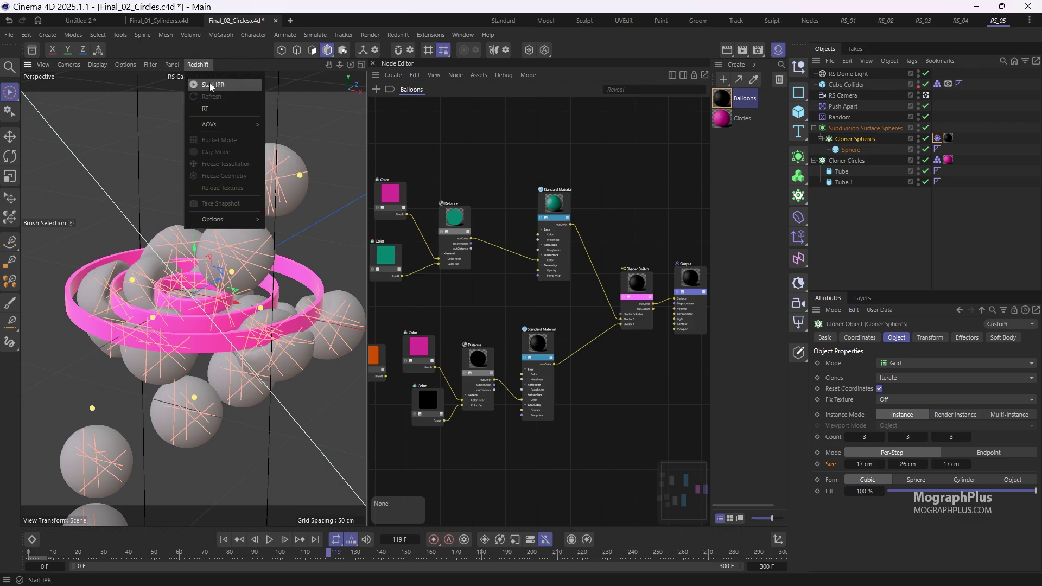
click(228, 85)
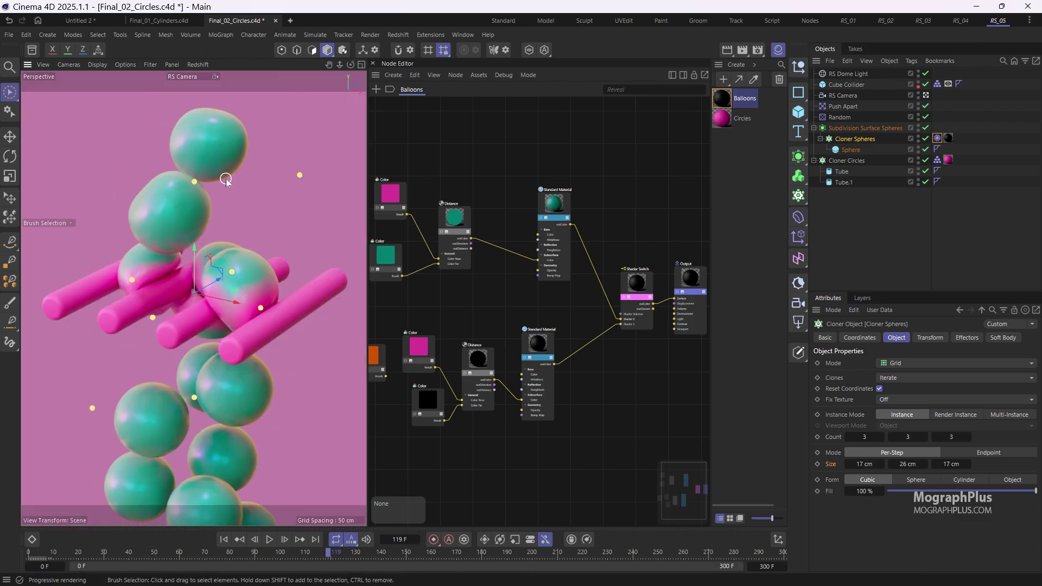
click(1014, 167)
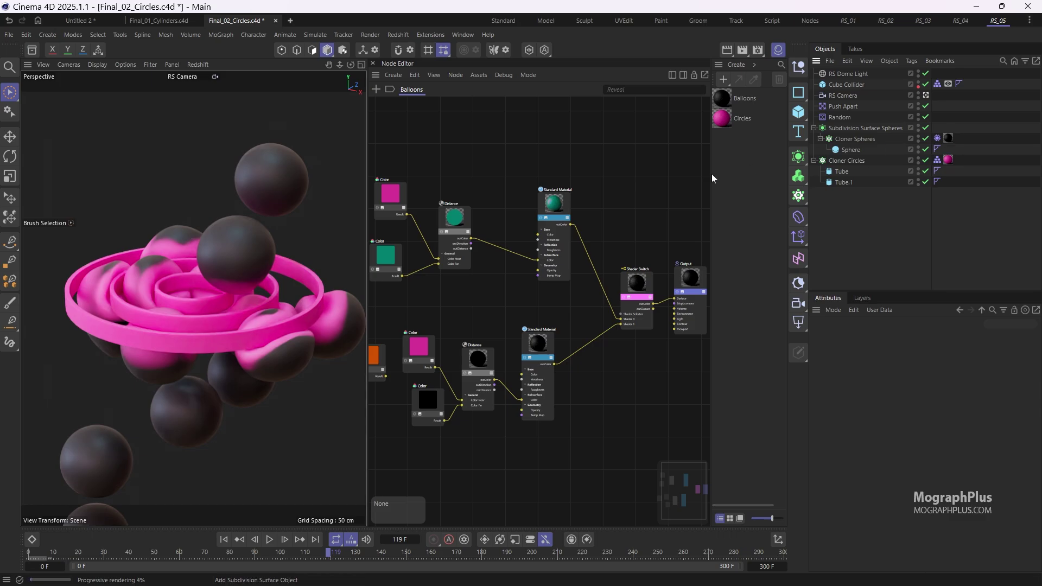
- Check the live render at frames 131, 159, 82 and 112
click(357, 552)
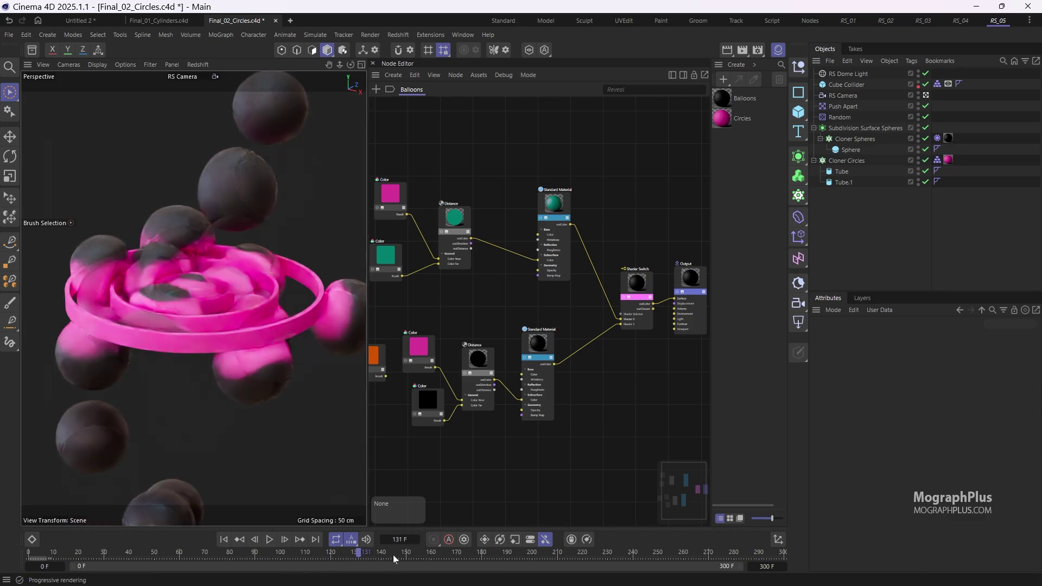
click(428, 551)
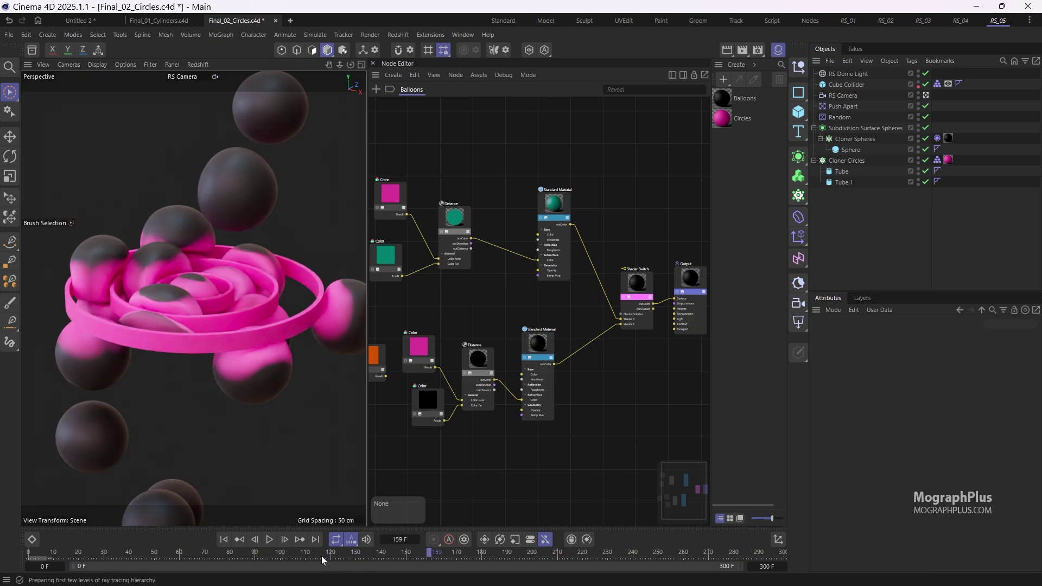
click(234, 553)
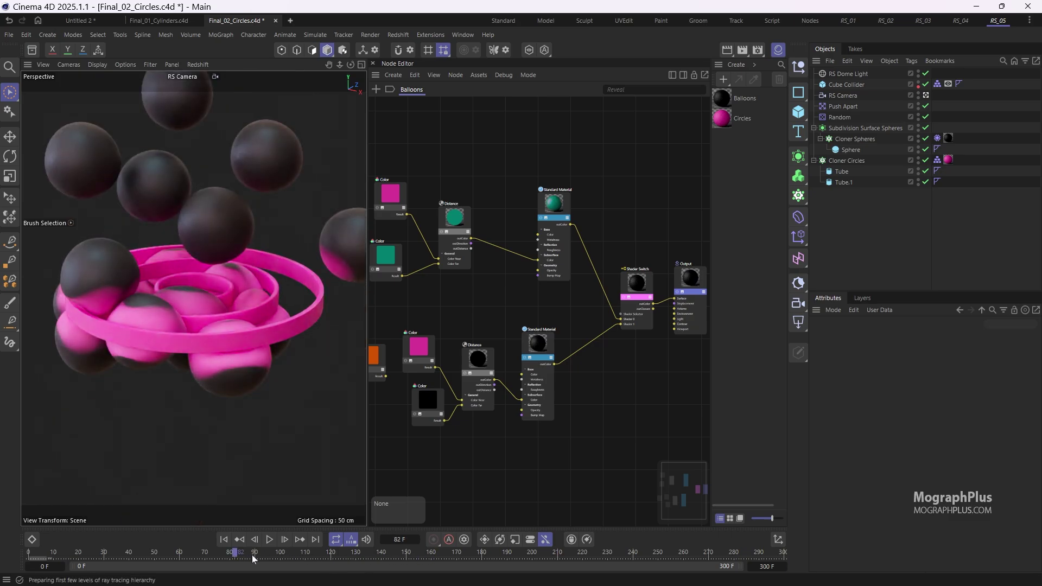
click(310, 553)
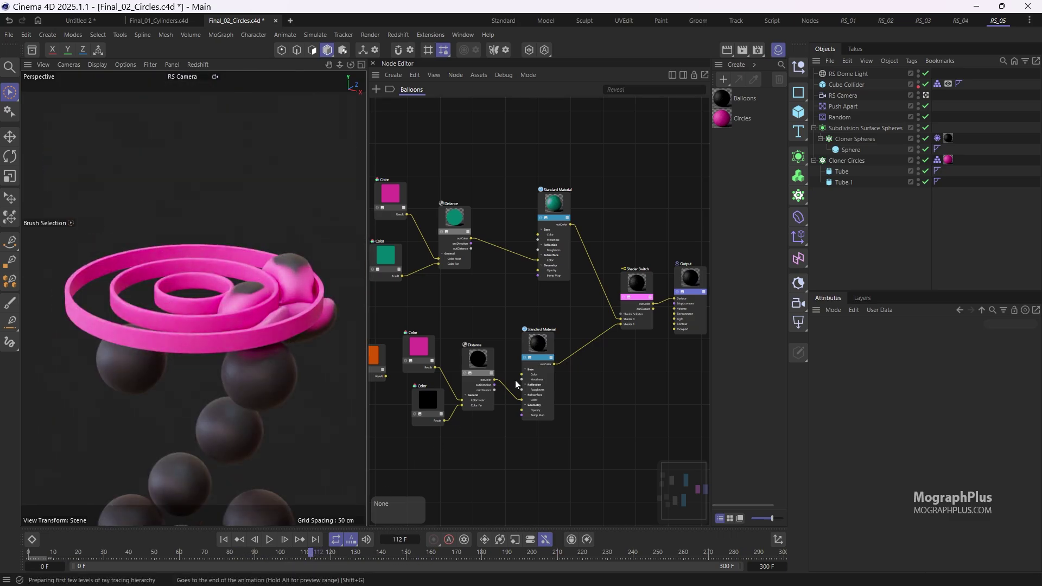
- In the Balloons material, switch the Shader Switch to the teal material
click(742, 96)
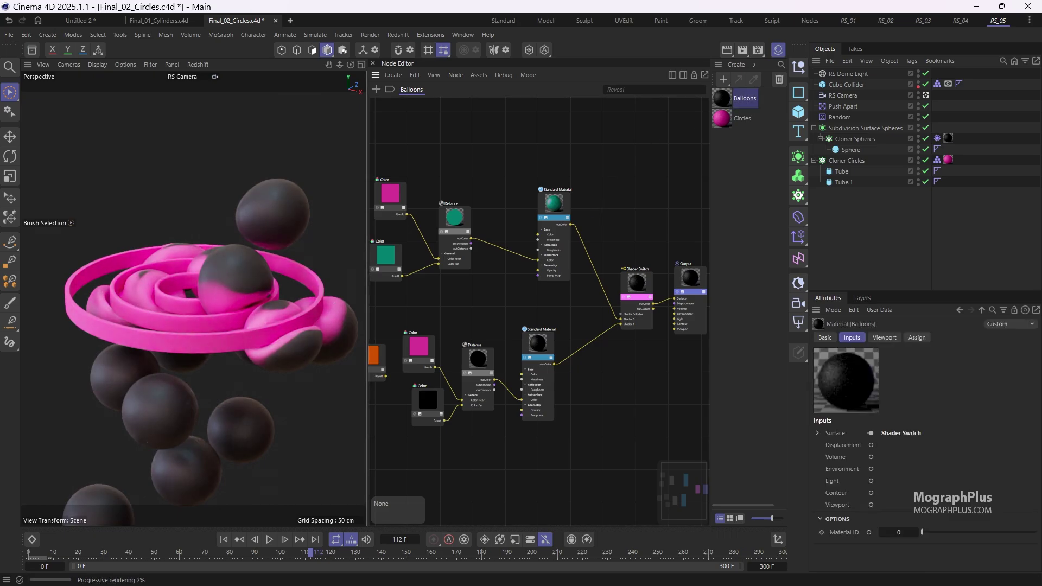
click(637, 282)
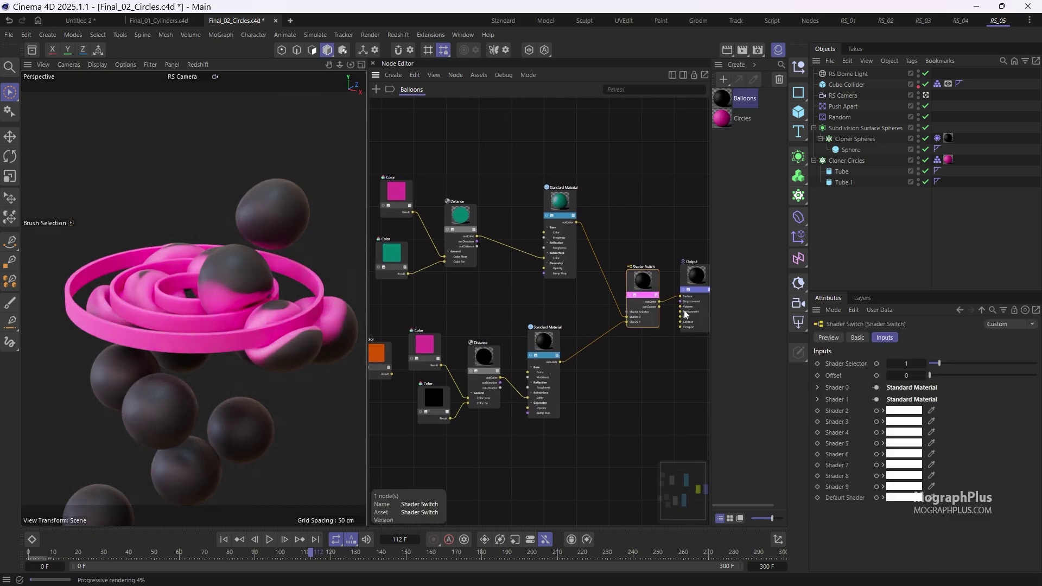
click(890, 366)
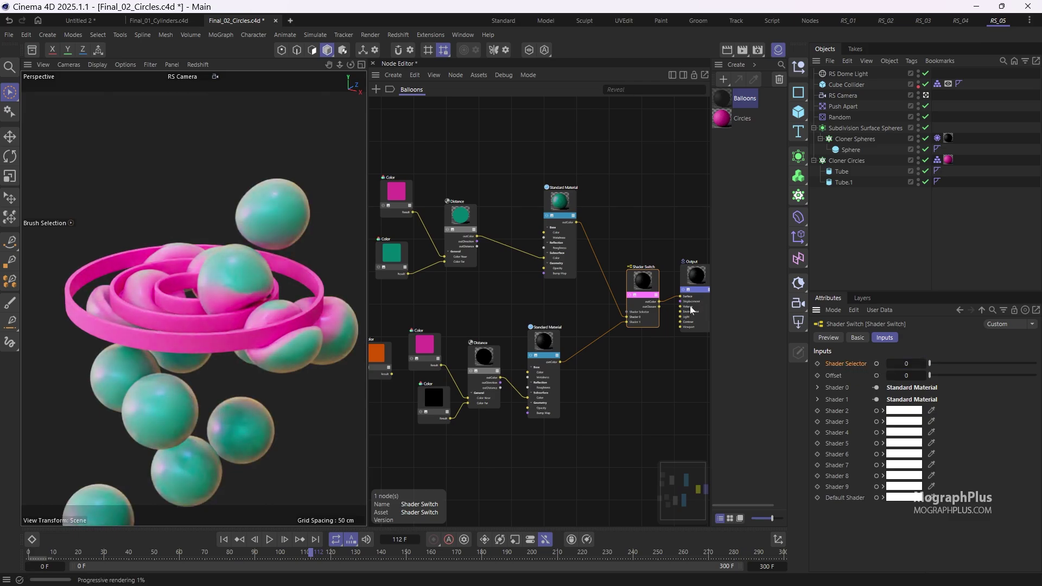
- Inspect the material node groups, set the Shader Switch back to the dark material, and go to frame 129
drag(597, 157, 406, 264)
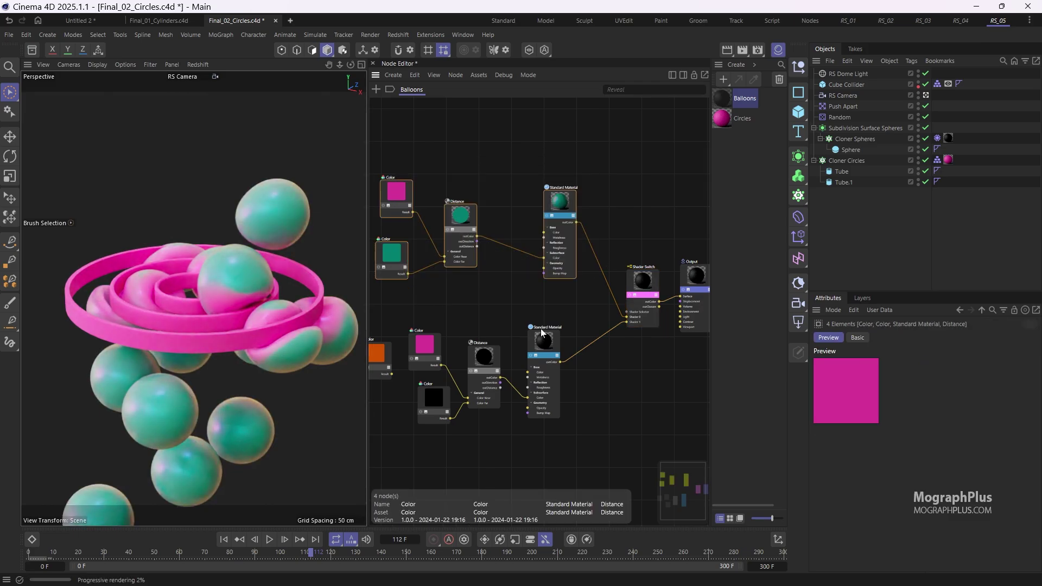
drag(569, 309, 418, 434)
drag(625, 236, 646, 355)
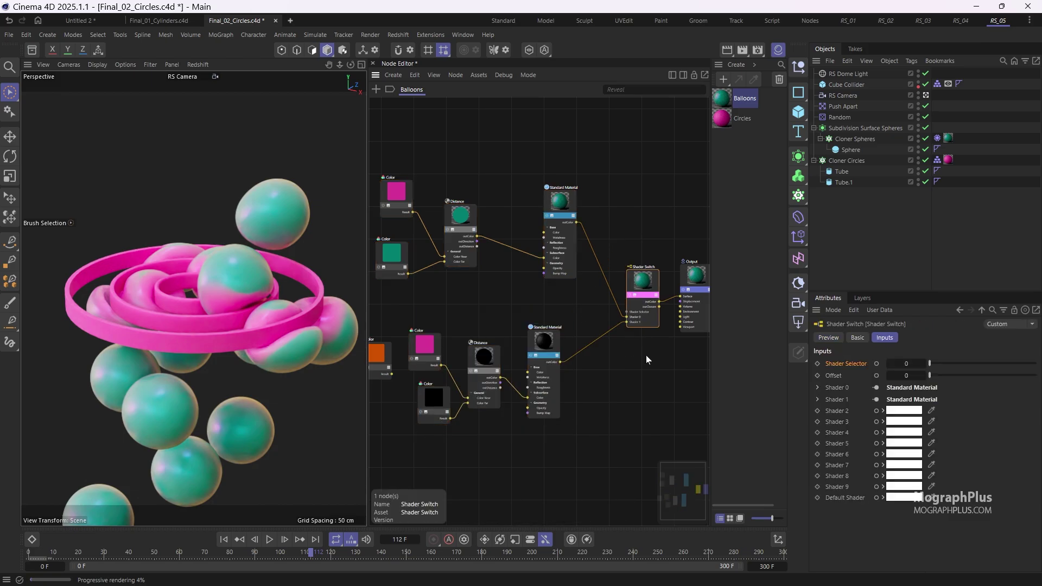
click(922, 366)
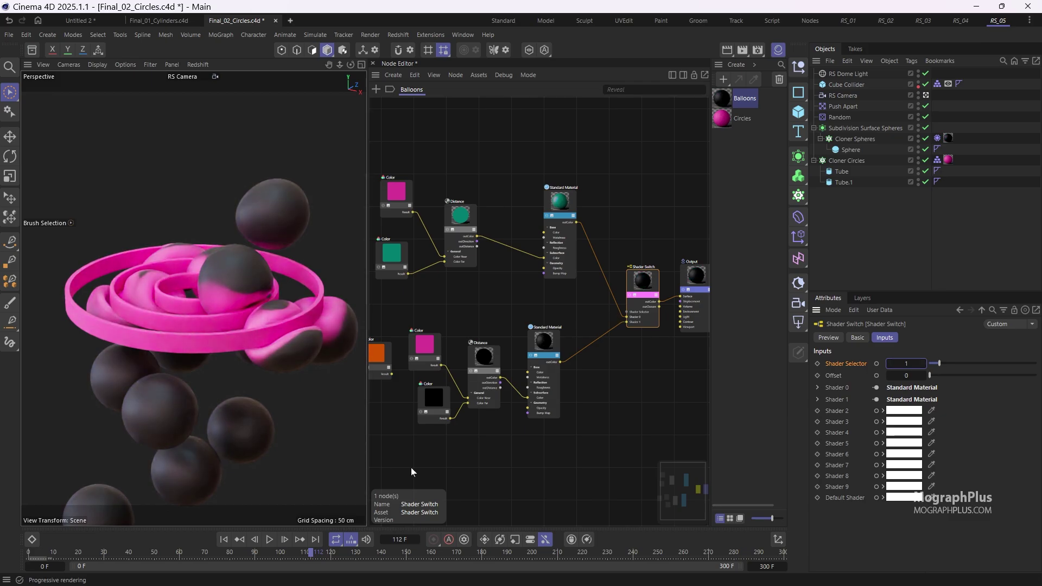
click(354, 552)
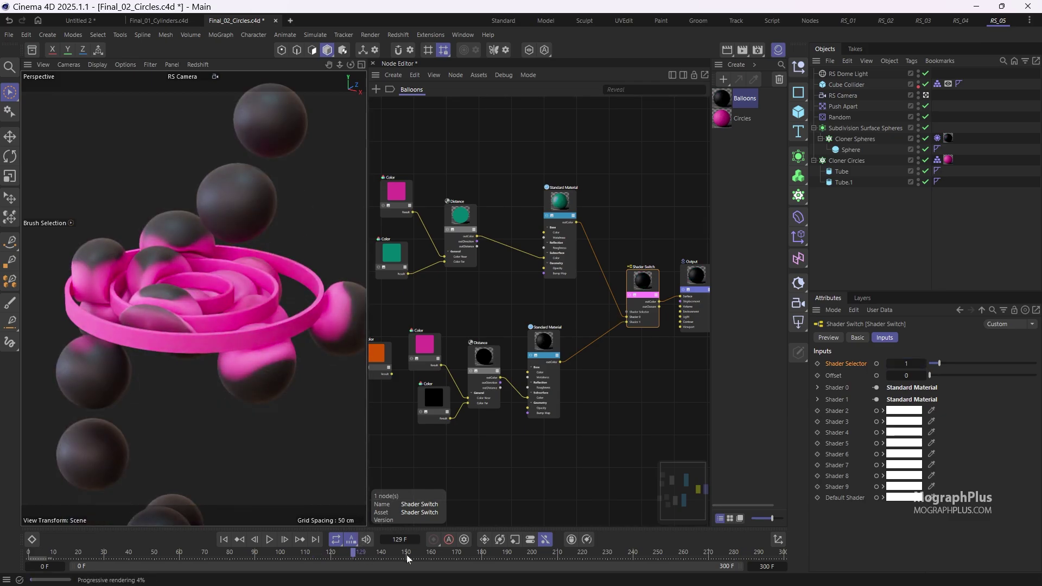
- Check the render camera's background settings and the render at frames 115 and 181
click(839, 97)
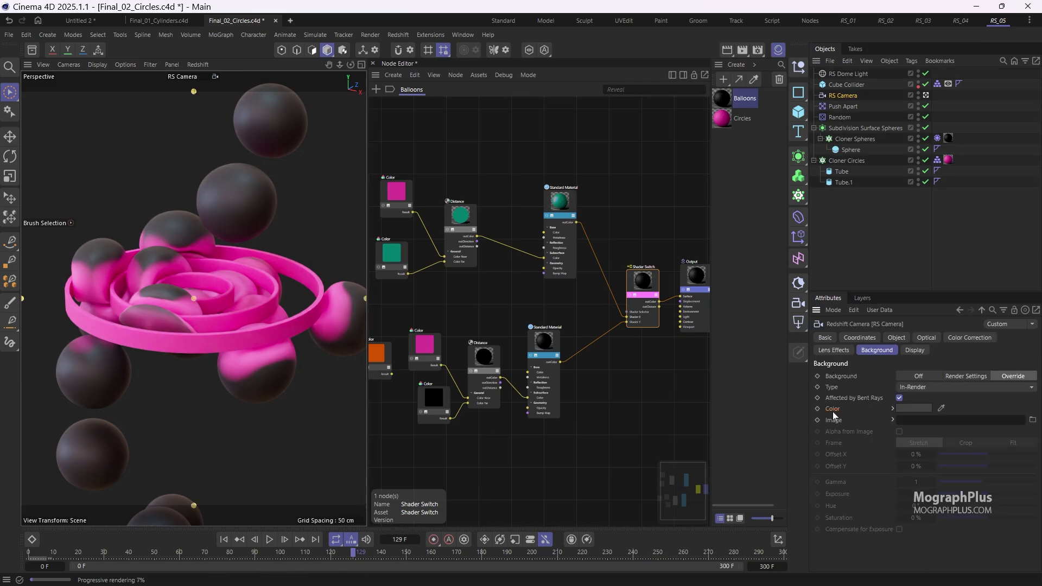
click(318, 552)
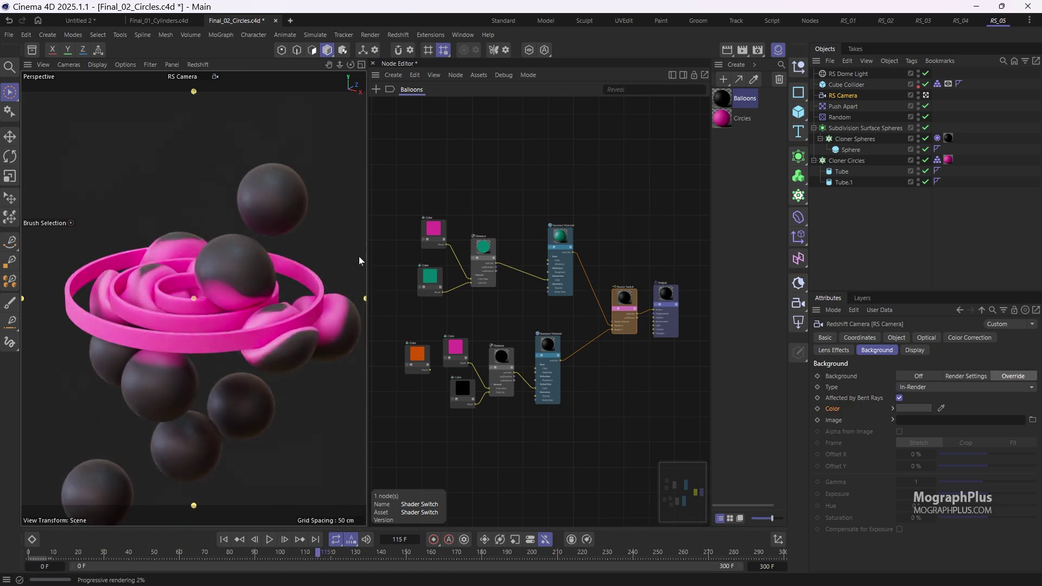
click(483, 550)
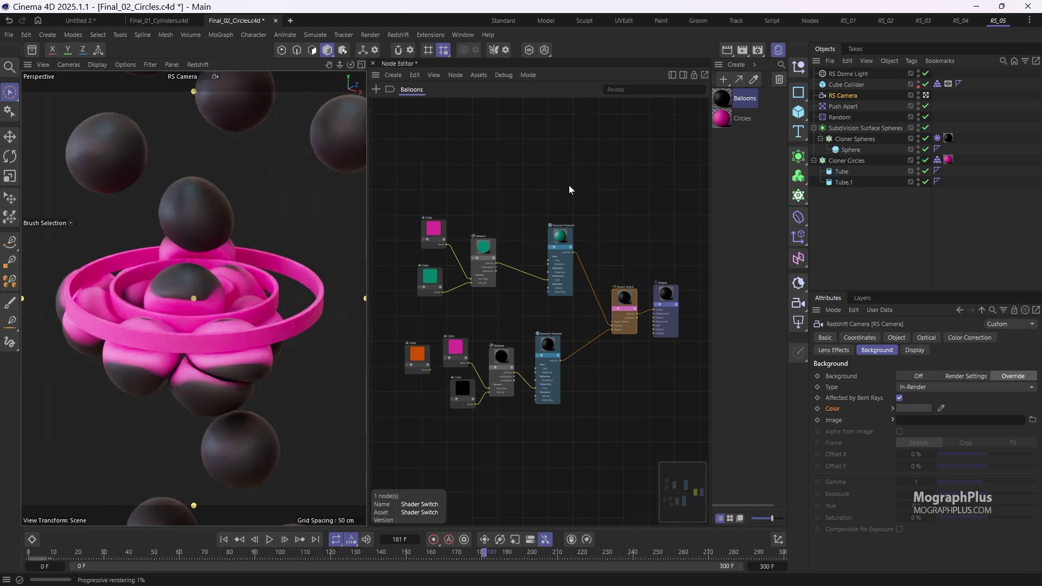
- Reset the lower Distance node's Samples to default, then set it back to 128
scroll(518, 384, up, 8)
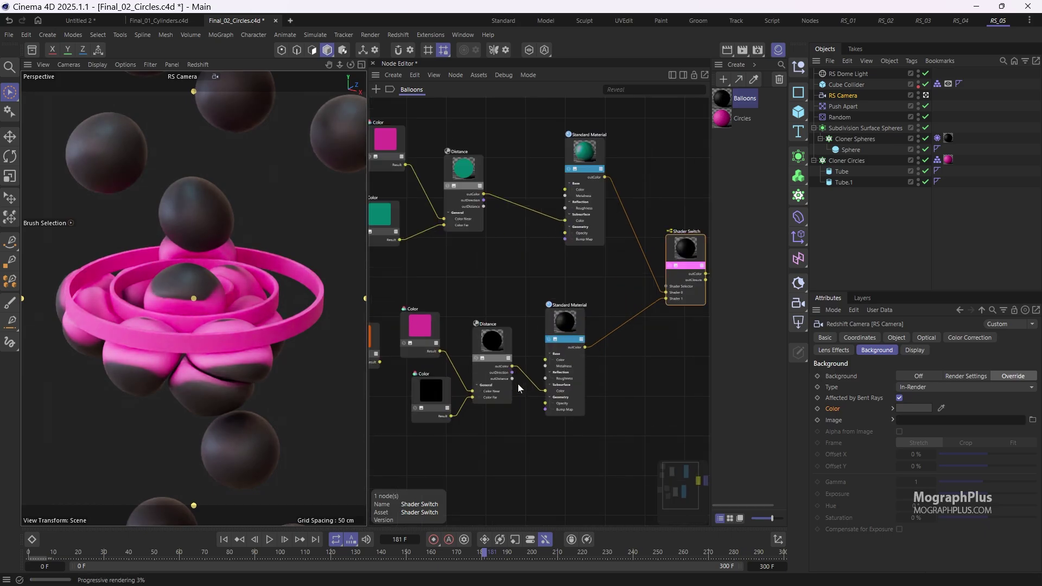
click(554, 266)
click(513, 358)
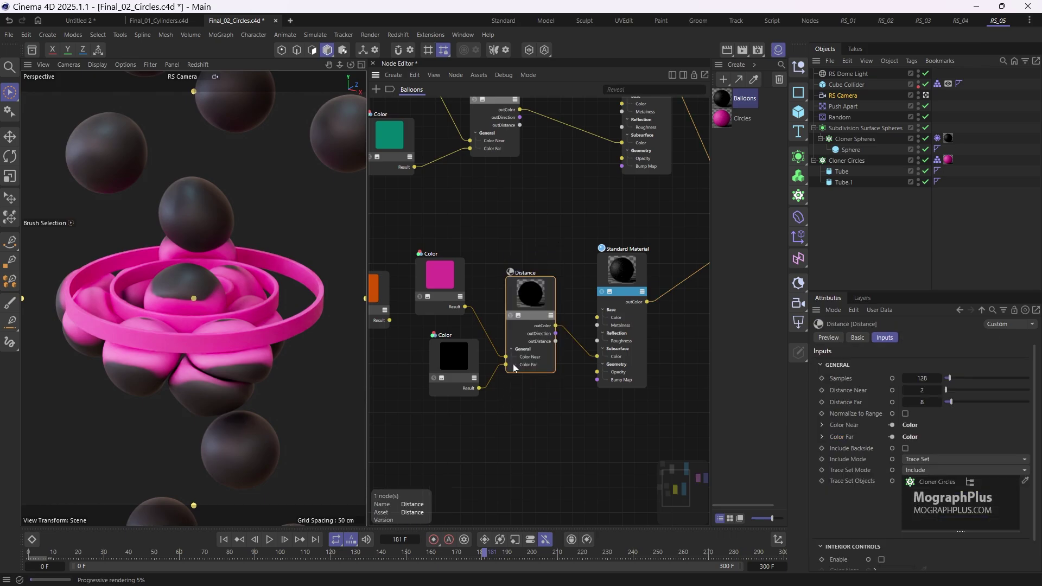
scroll(513, 363, down, 1)
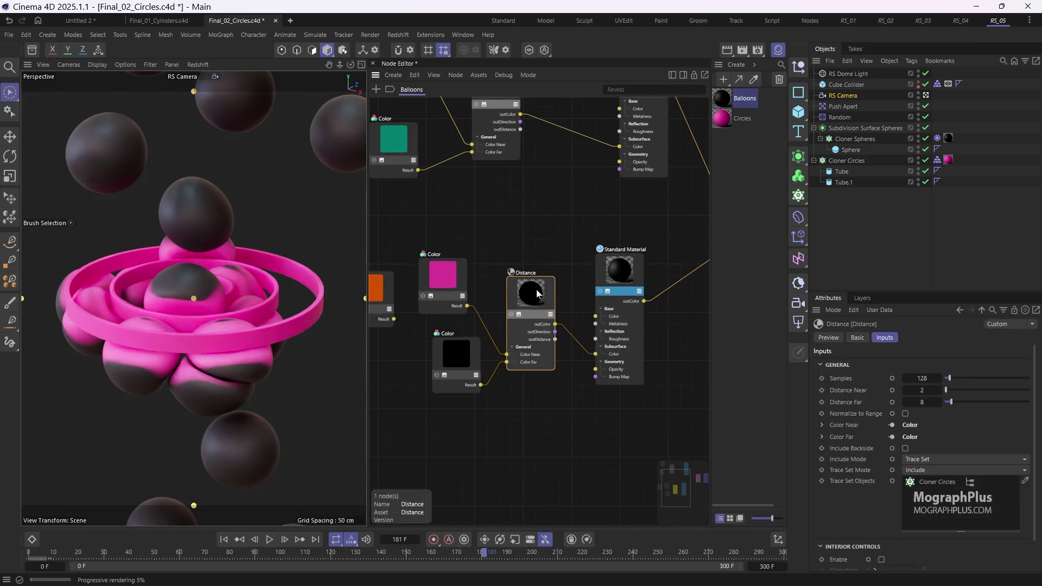
right_click(851, 380)
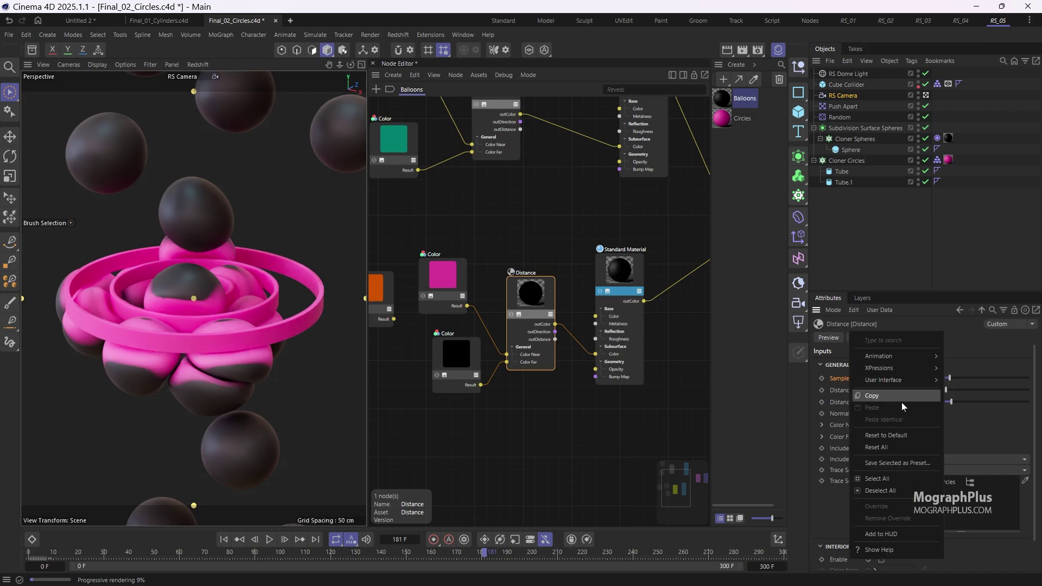
click(904, 436)
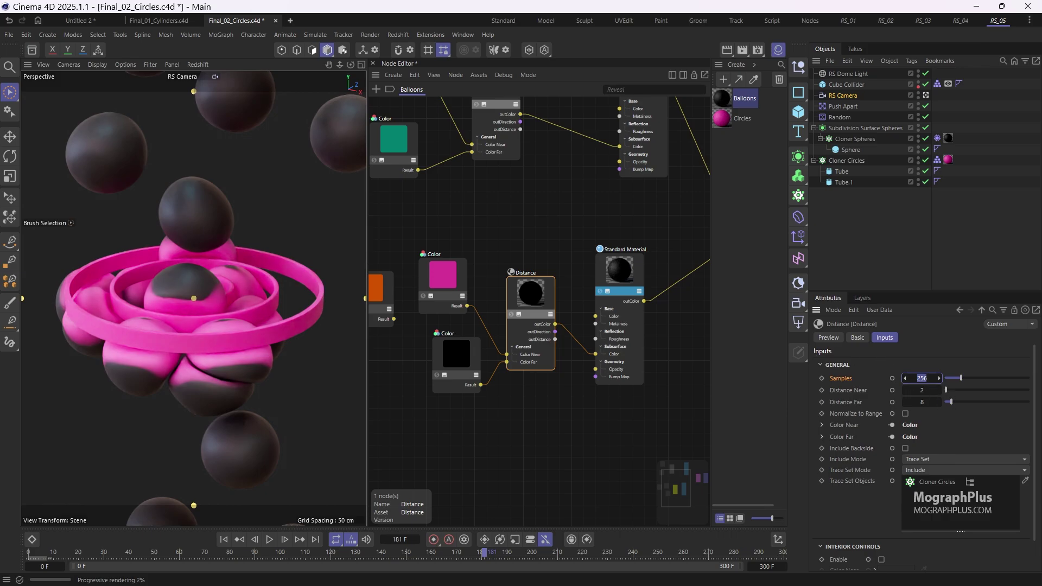
text(128)
key(Return)
click(898, 224)
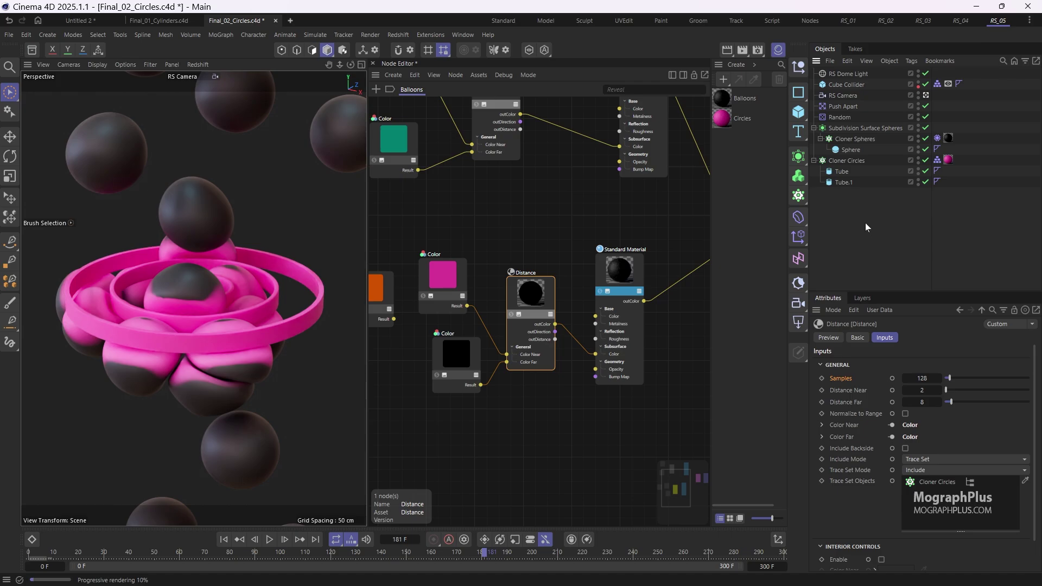
scroll(531, 203, down, 4)
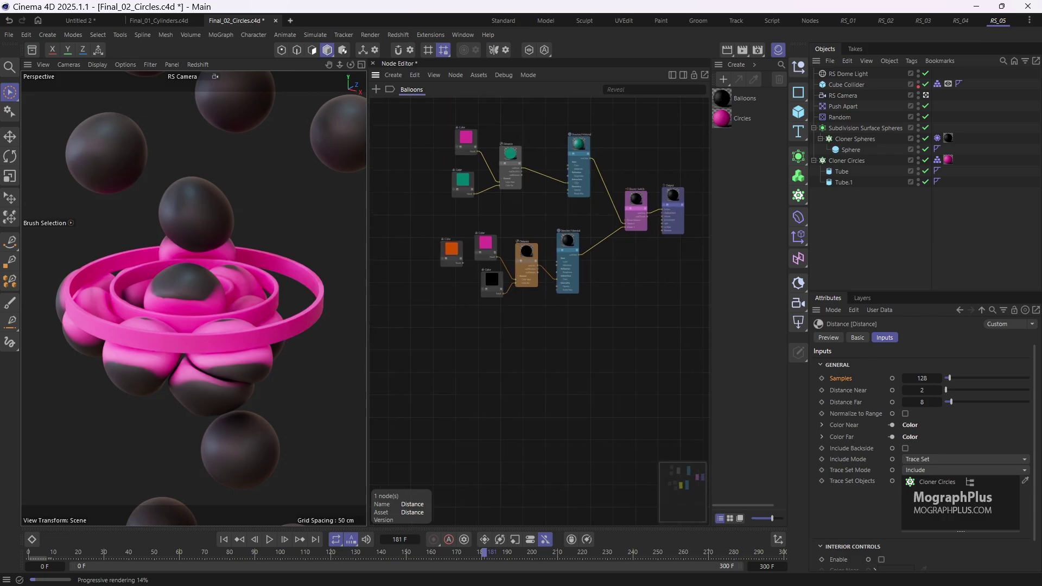
key(h)
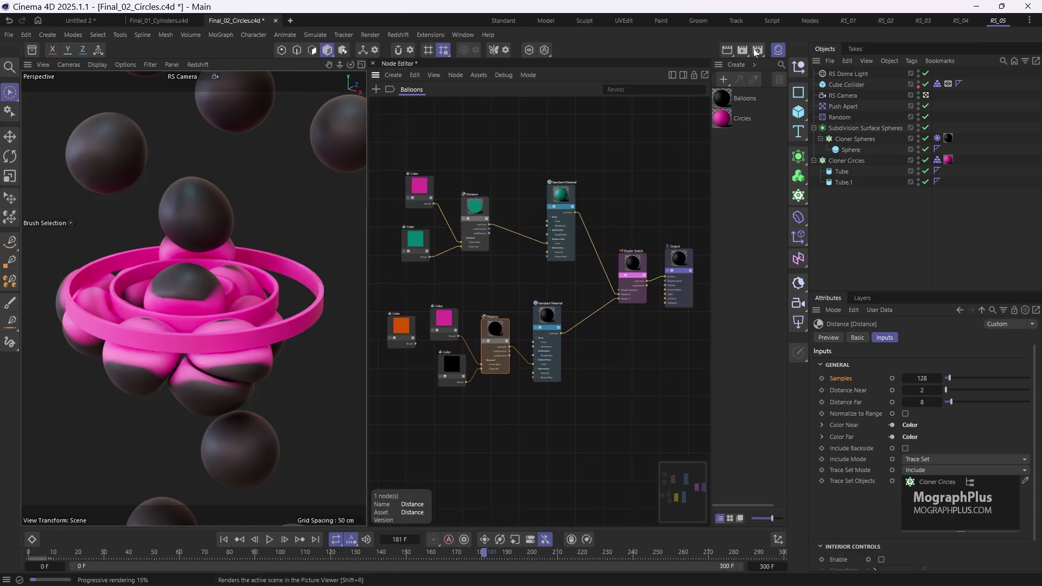
click(757, 50)
drag(781, 51, 354, 106)
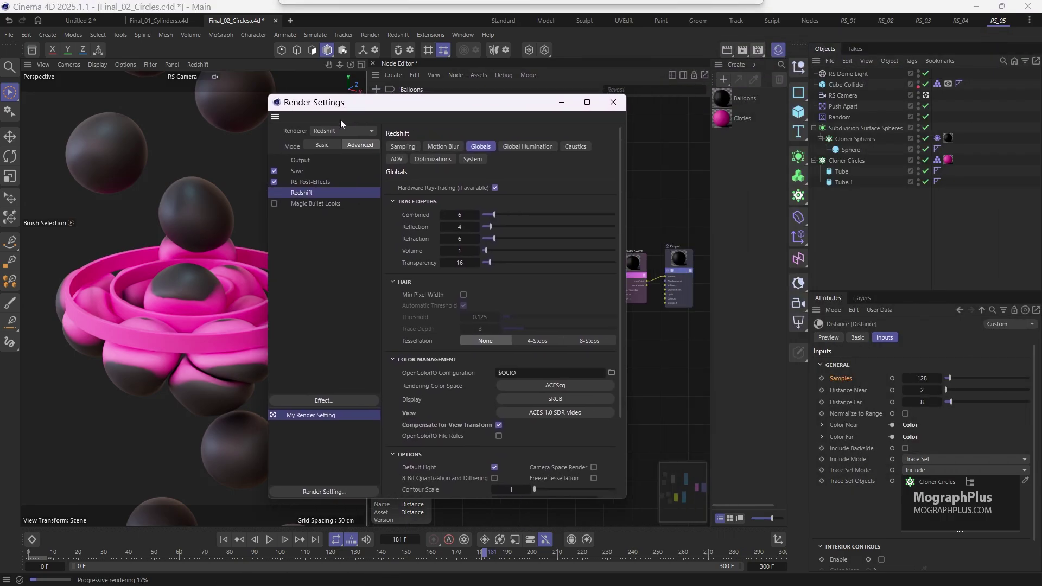
click(399, 146)
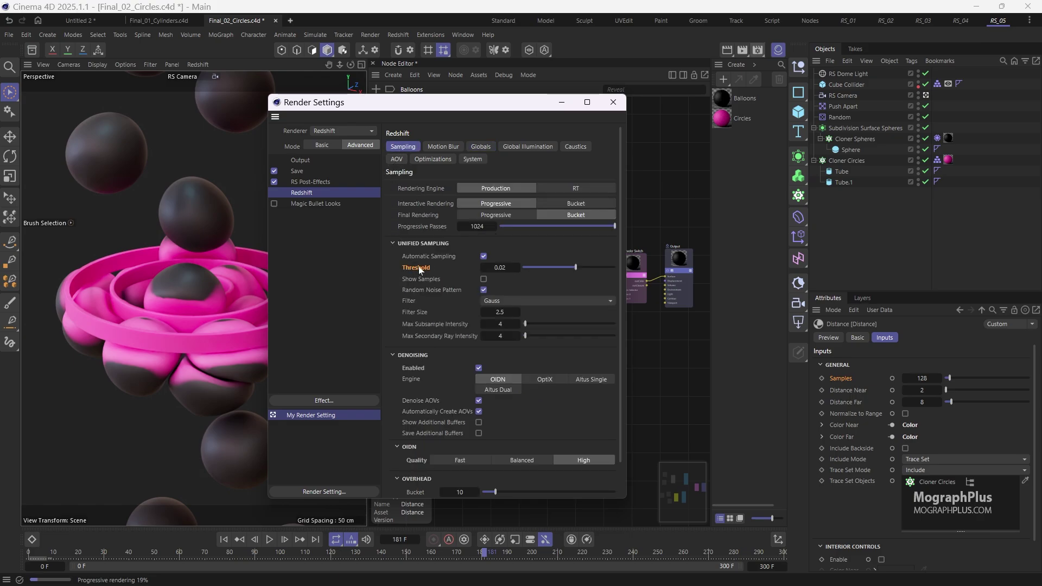
click(500, 267)
drag(477, 105, 853, 112)
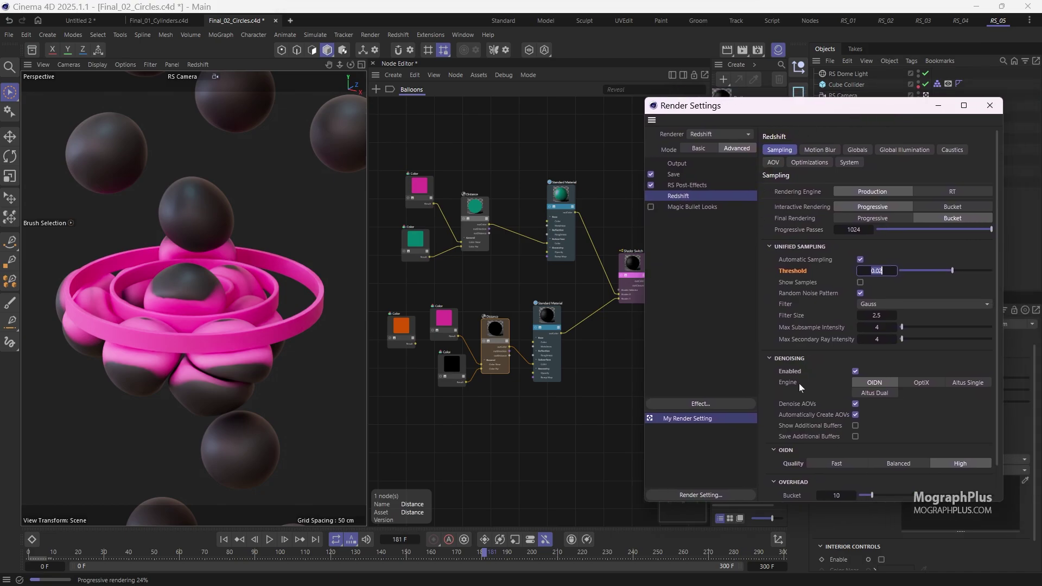
click(822, 386)
- Preview the Redshift render at frames 90, 108, 131, 153 and 226 of the animation
click(989, 111)
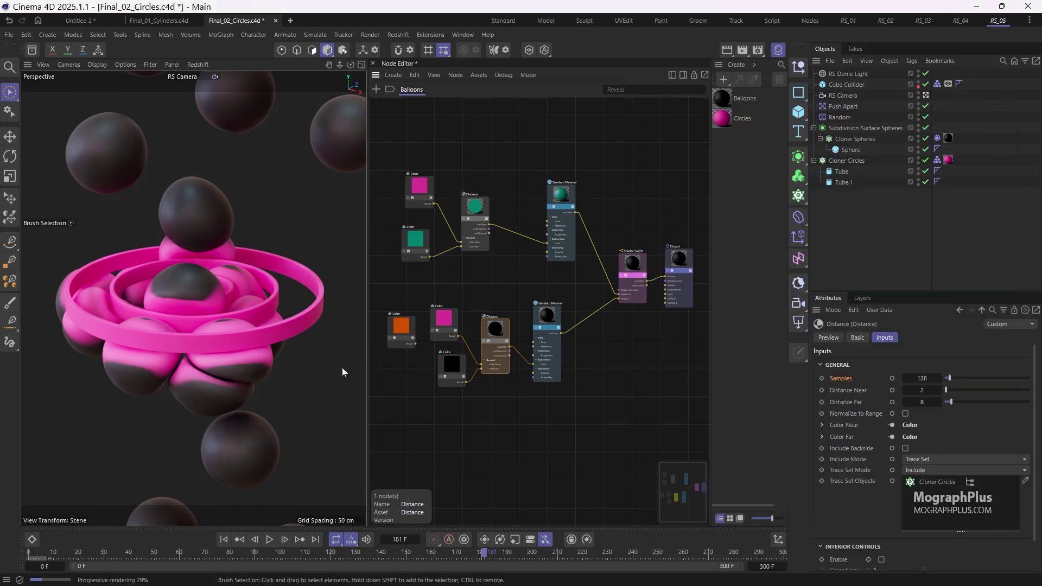
click(255, 556)
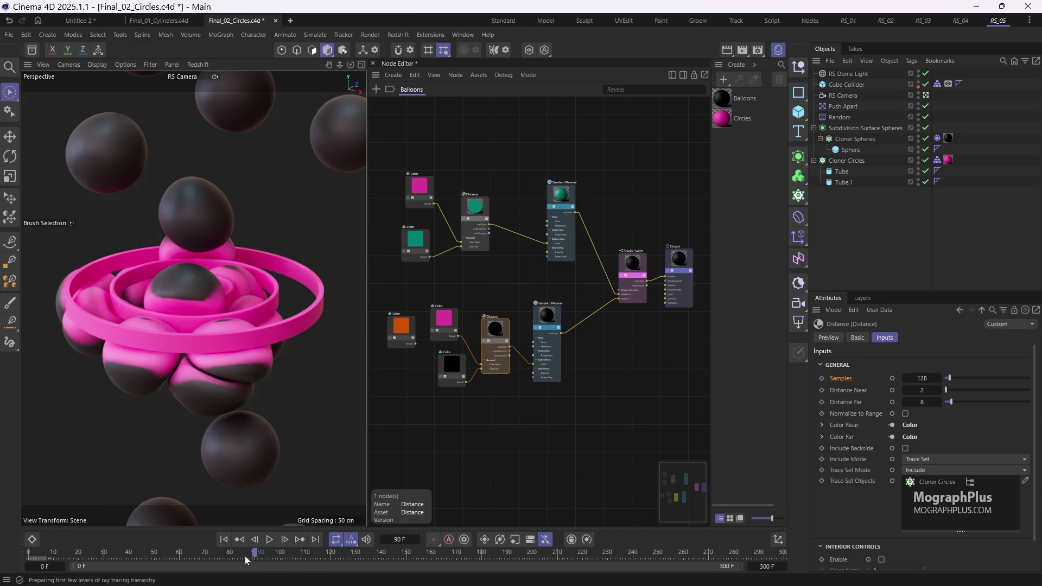
click(301, 551)
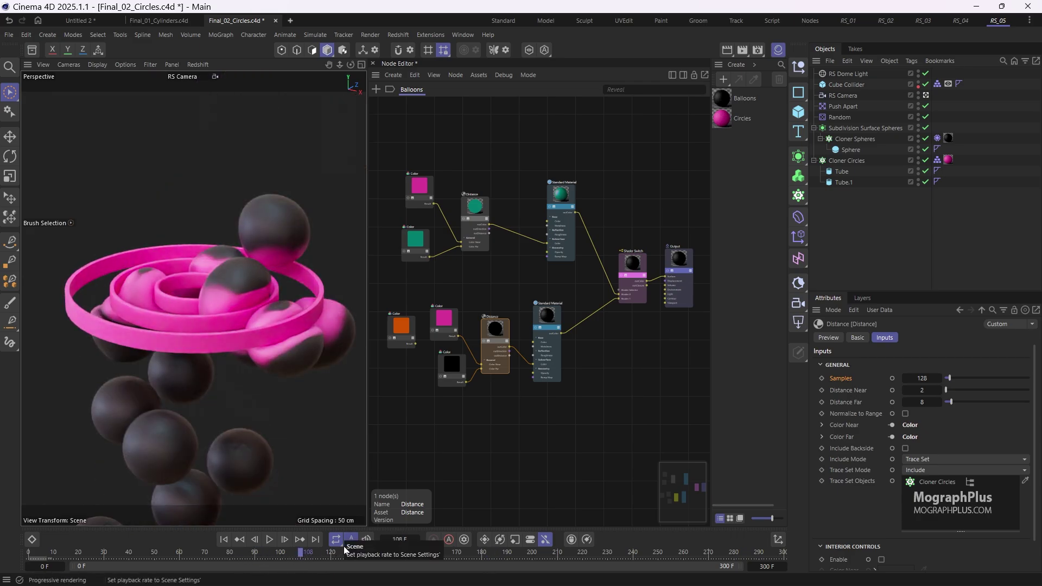
click(359, 552)
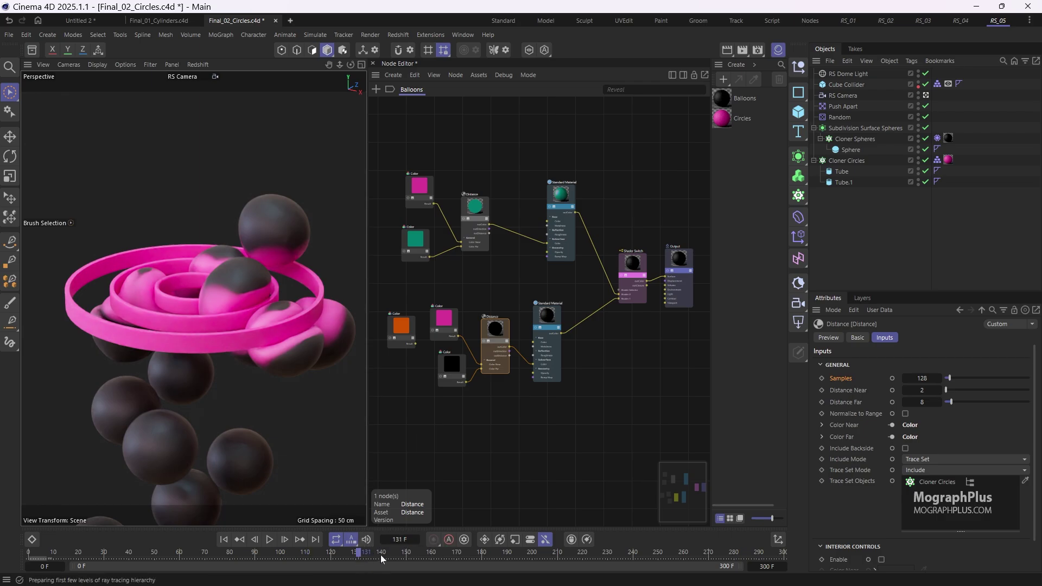
click(414, 552)
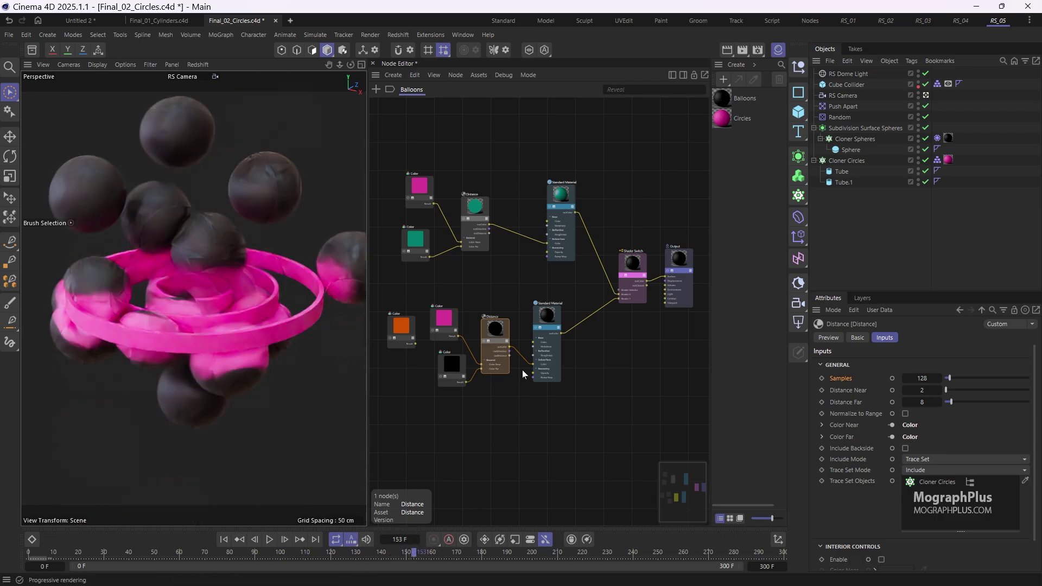
click(599, 550)
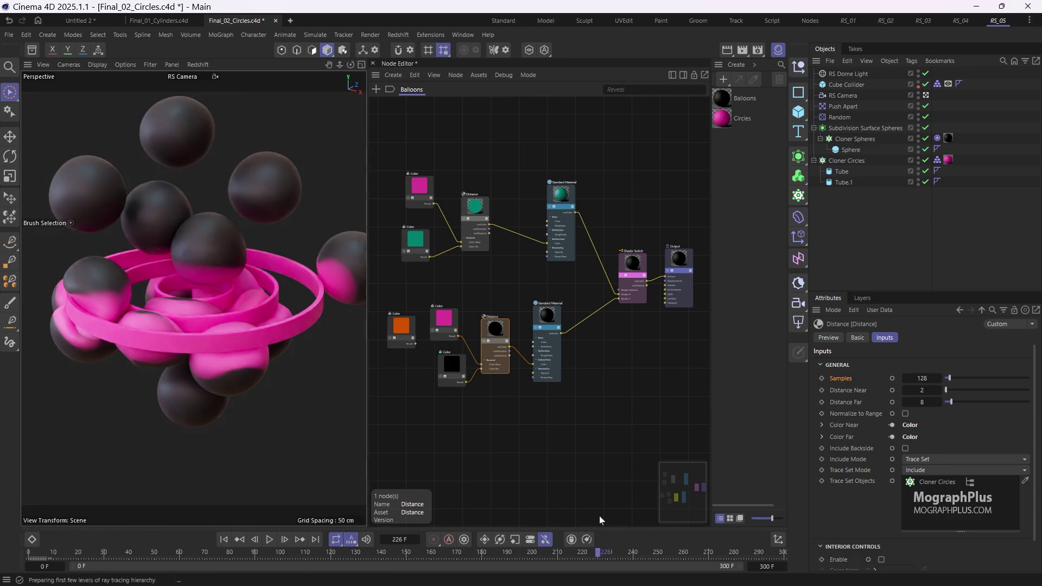